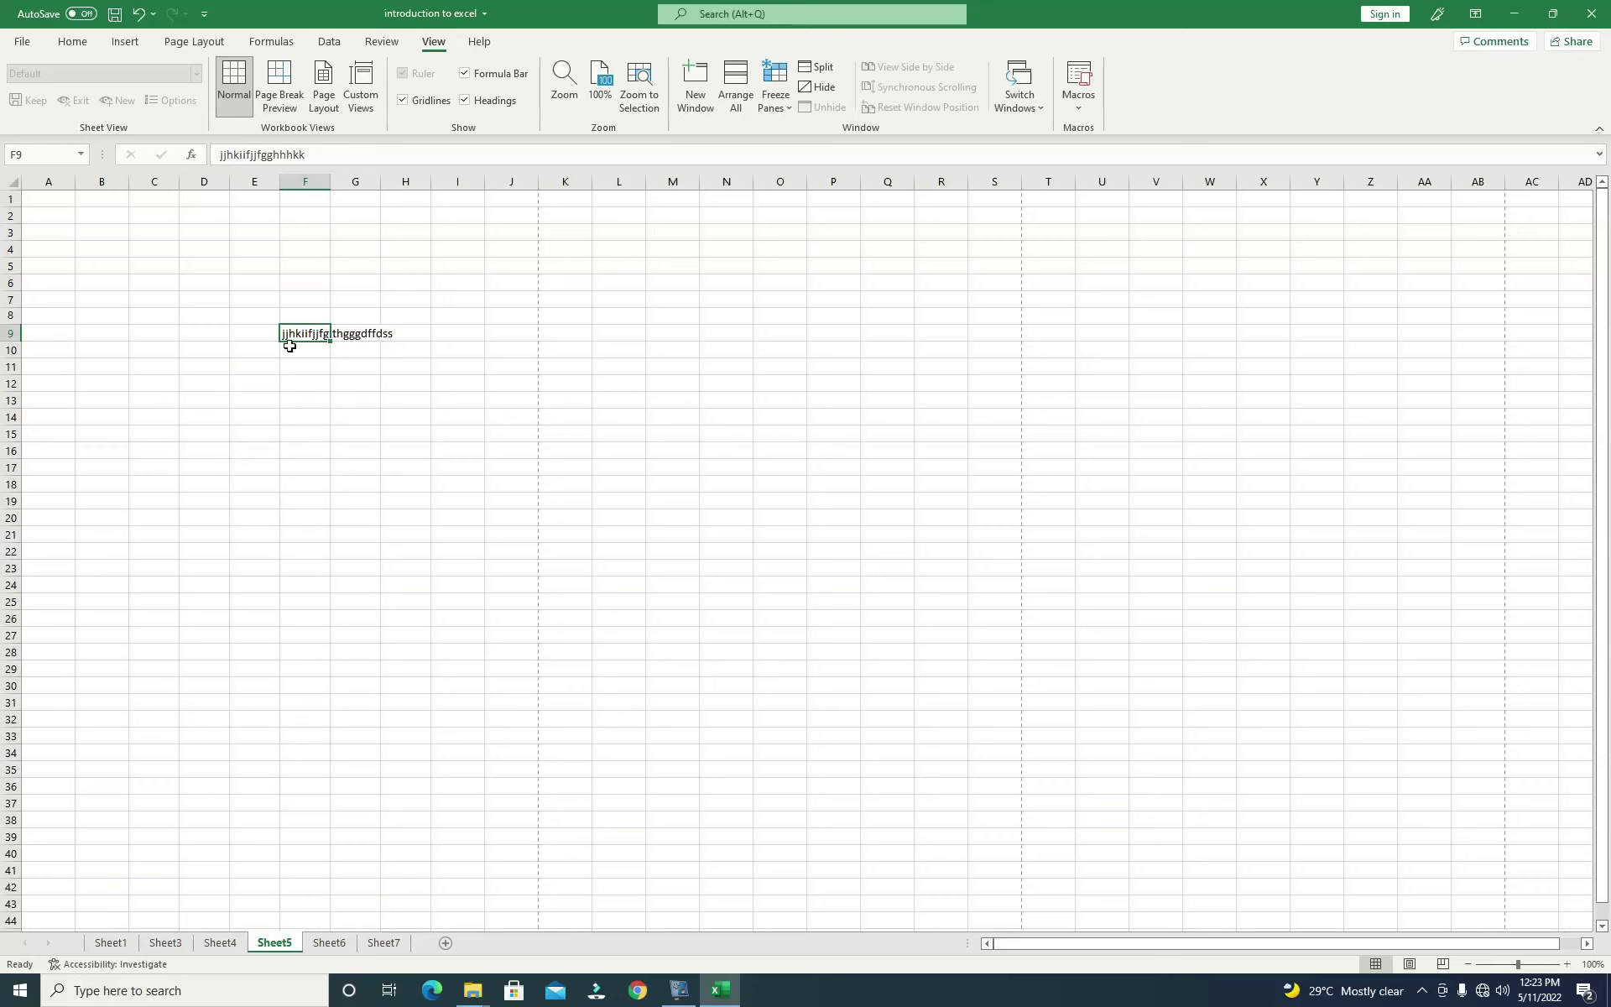
pyautogui.click(363, 348)
pyautogui.click(198, 251)
pyautogui.click(204, 417)
pyautogui.click(354, 317)
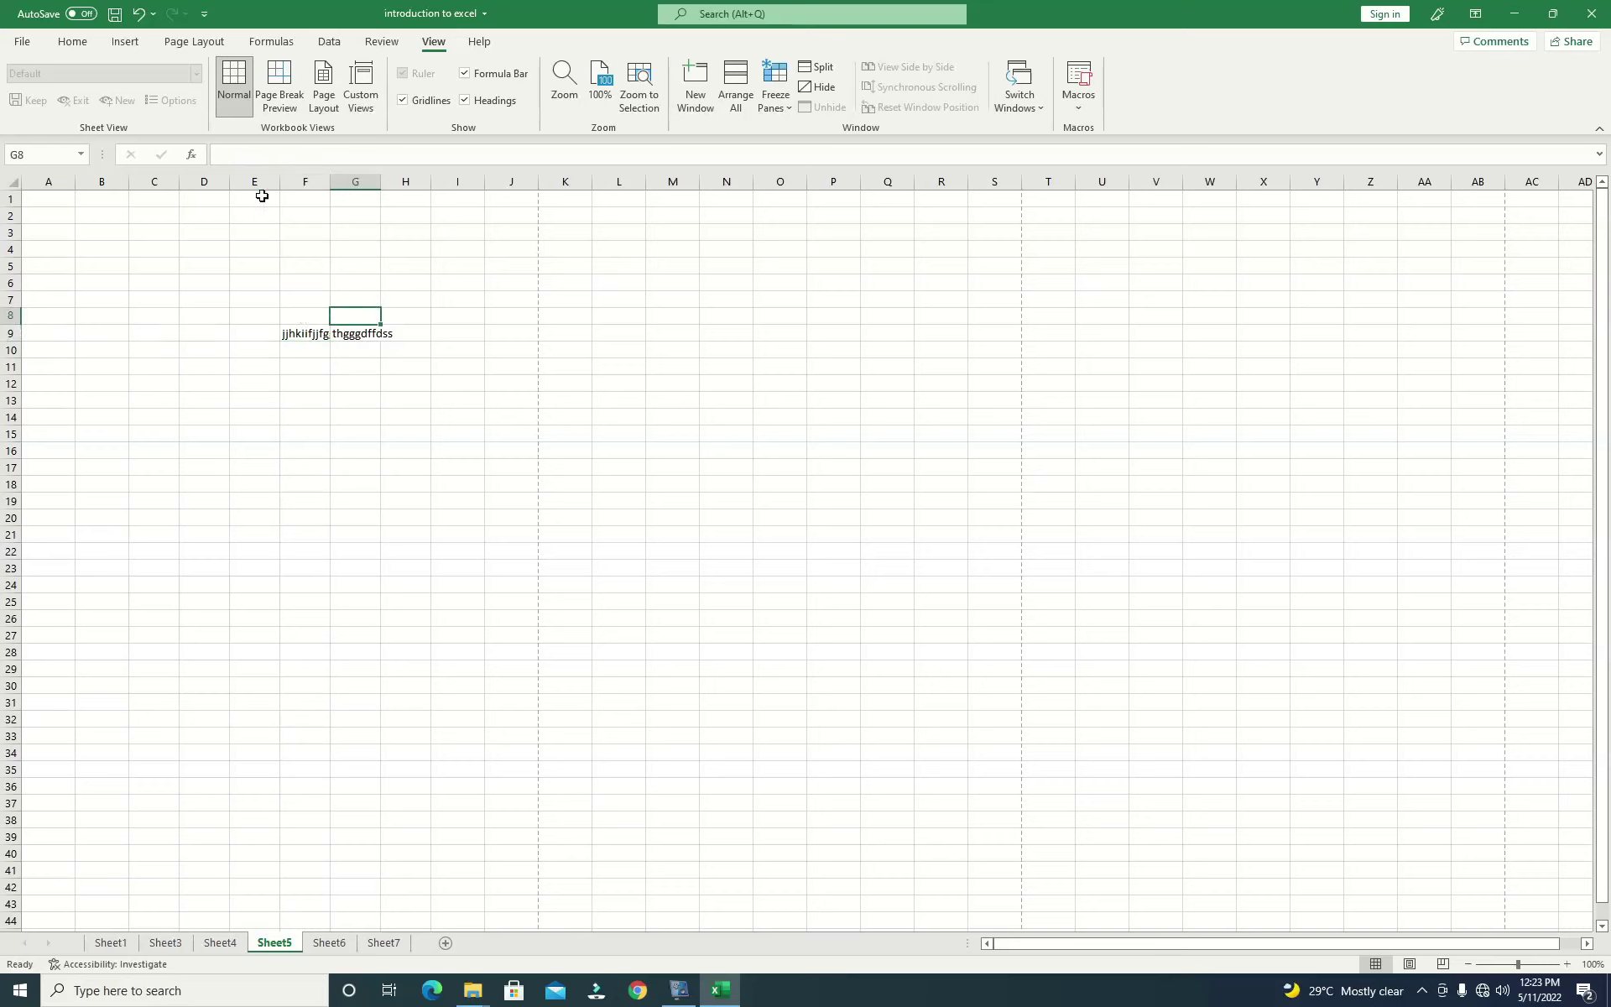
pyautogui.moveTo(281, 181); pyautogui.dragTo(280, 182)
pyautogui.moveTo(392, 313); pyautogui.dragTo(395, 301)
pyautogui.click(405, 398)
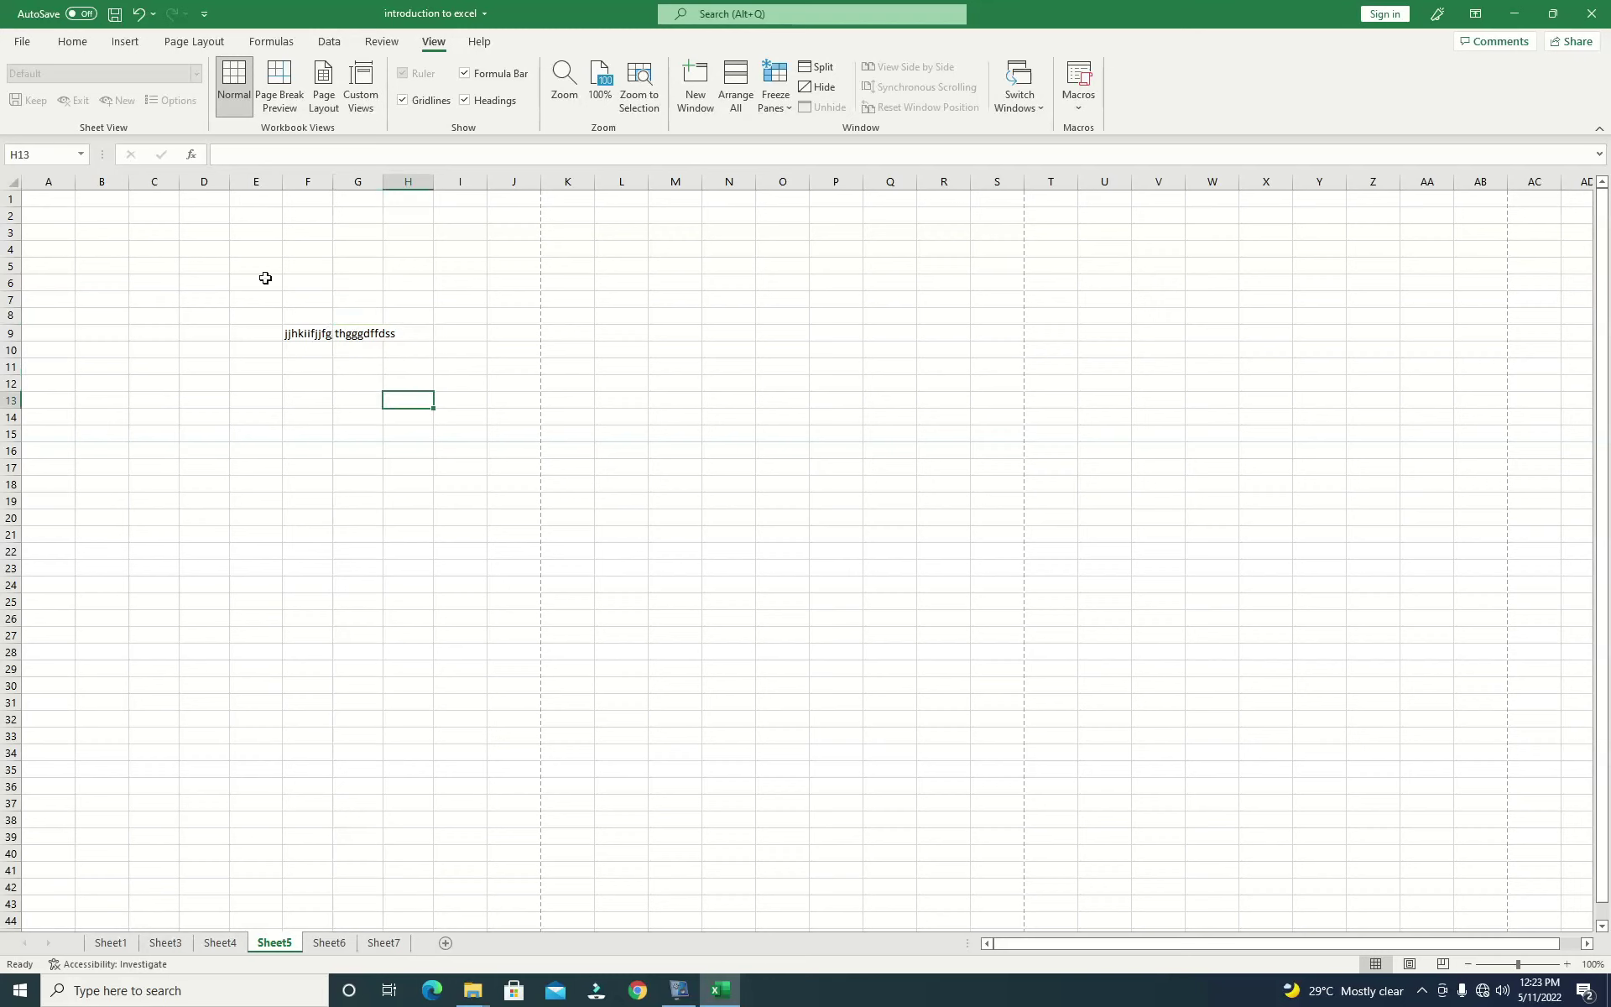
# Turn off the sheet's gridlines and turn them back on.
pyautogui.click(65, 46)
pyautogui.click(435, 42)
pyautogui.click(403, 101)
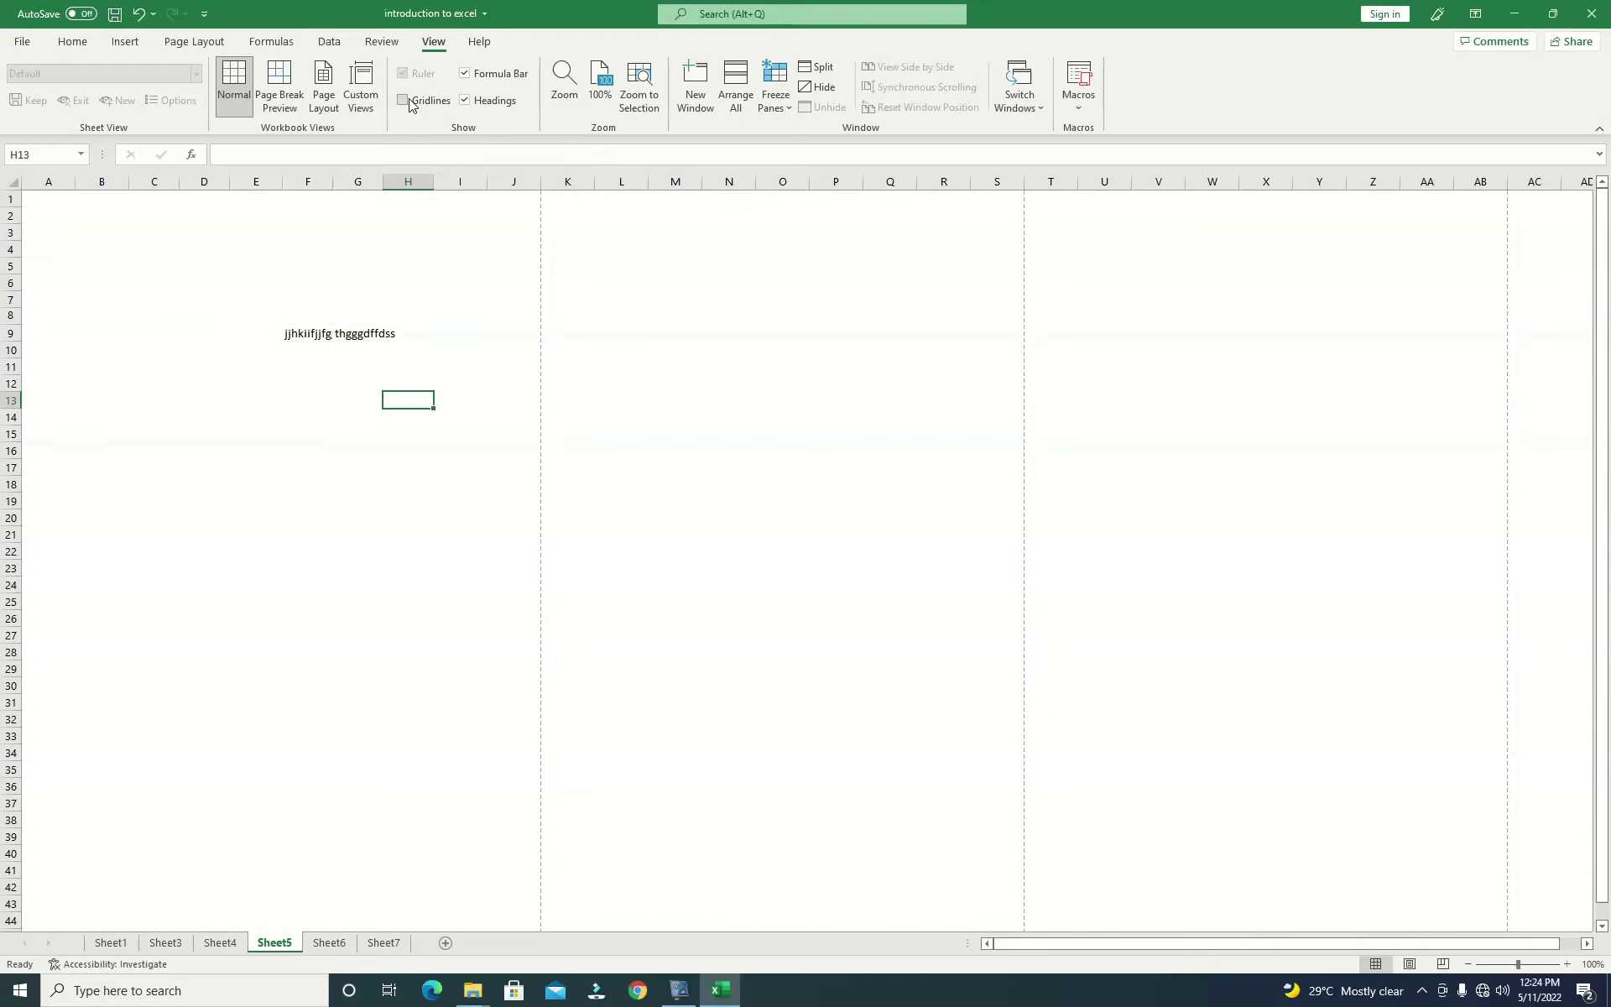
pyautogui.click(405, 102)
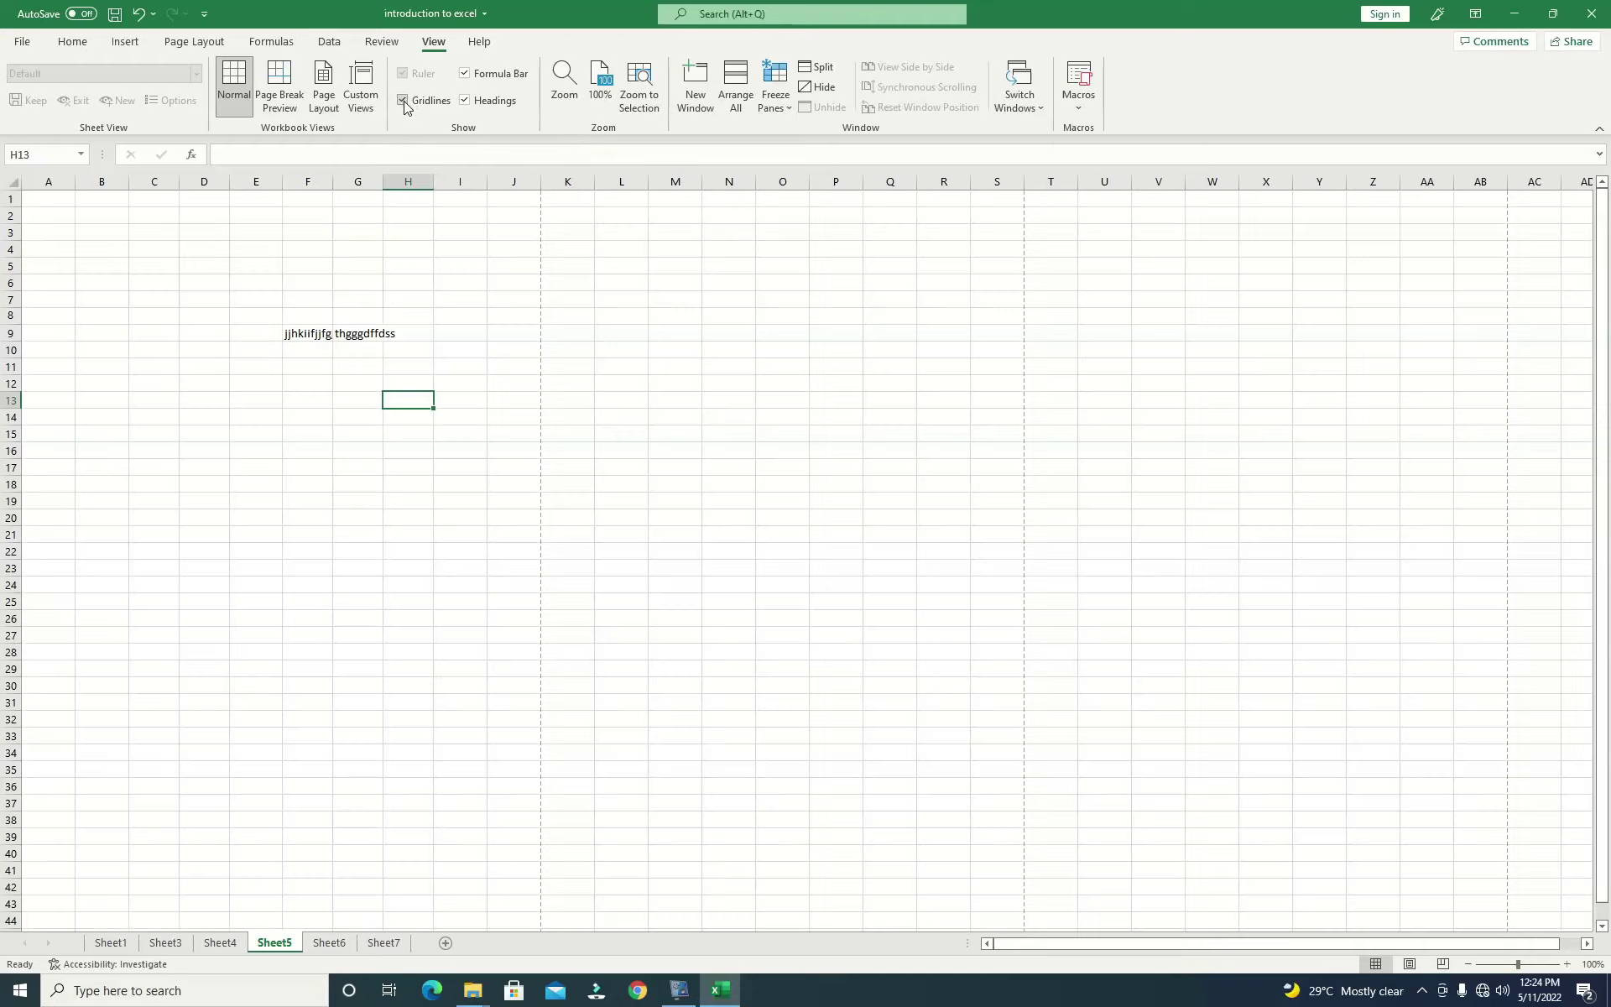
# Hide and restore the formula bar, and do the same for the row and column headings.
pyautogui.click(466, 73)
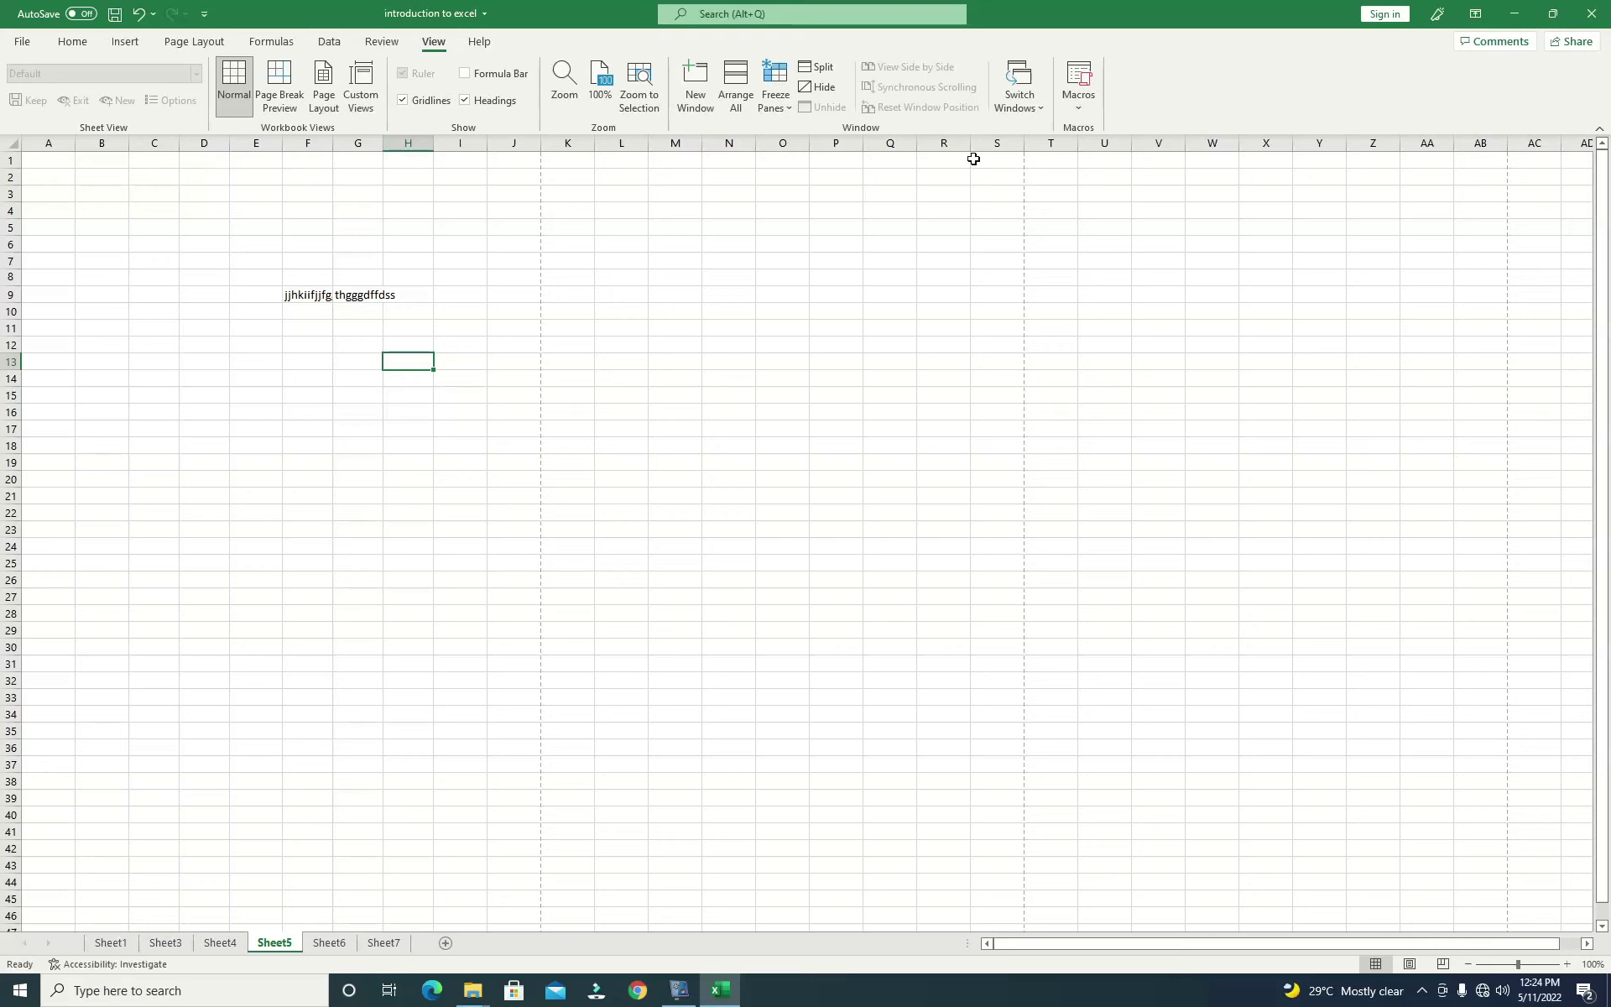
pyautogui.click(465, 77)
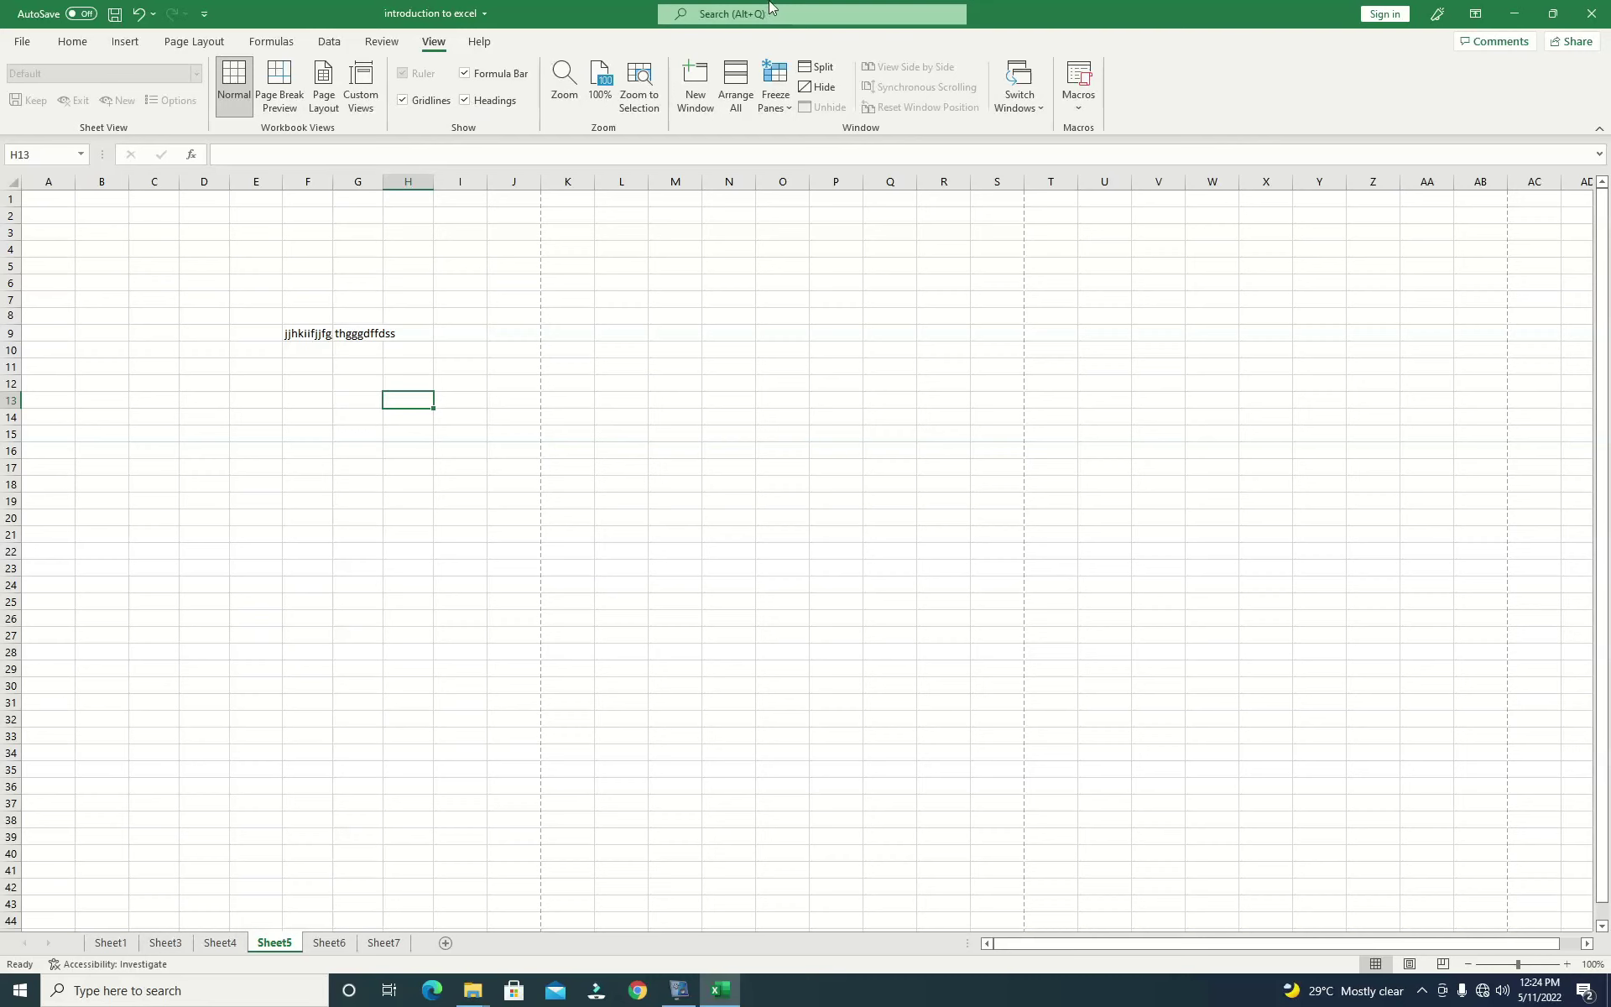
pyautogui.click(466, 101)
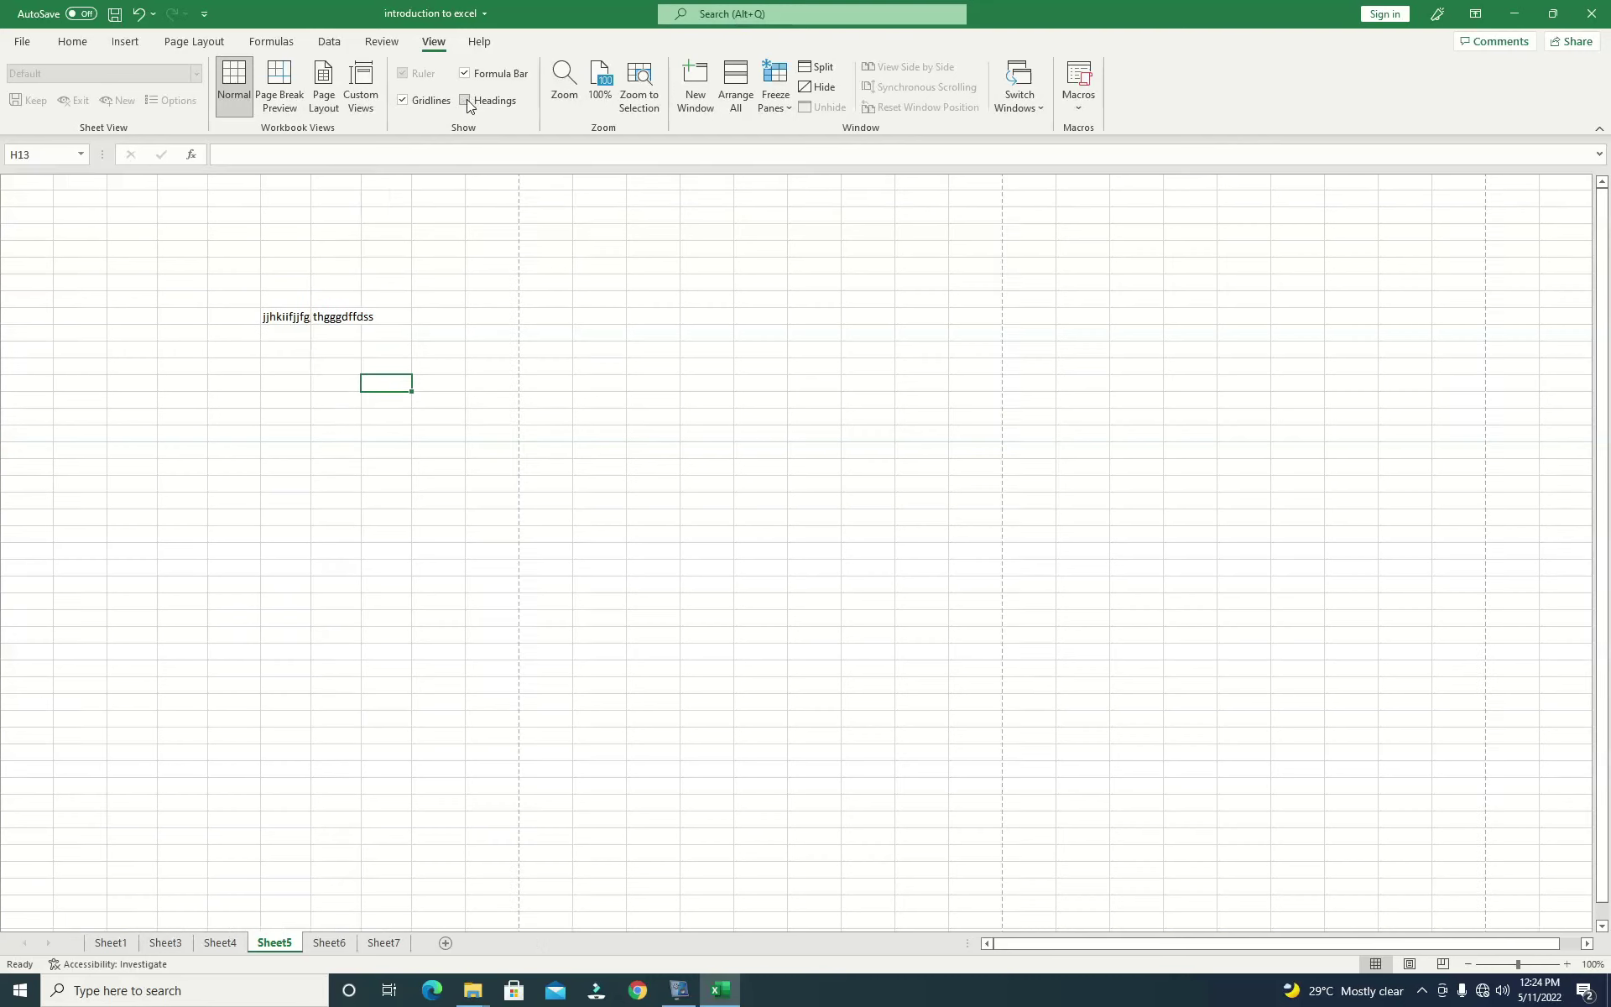
pyautogui.click(465, 101)
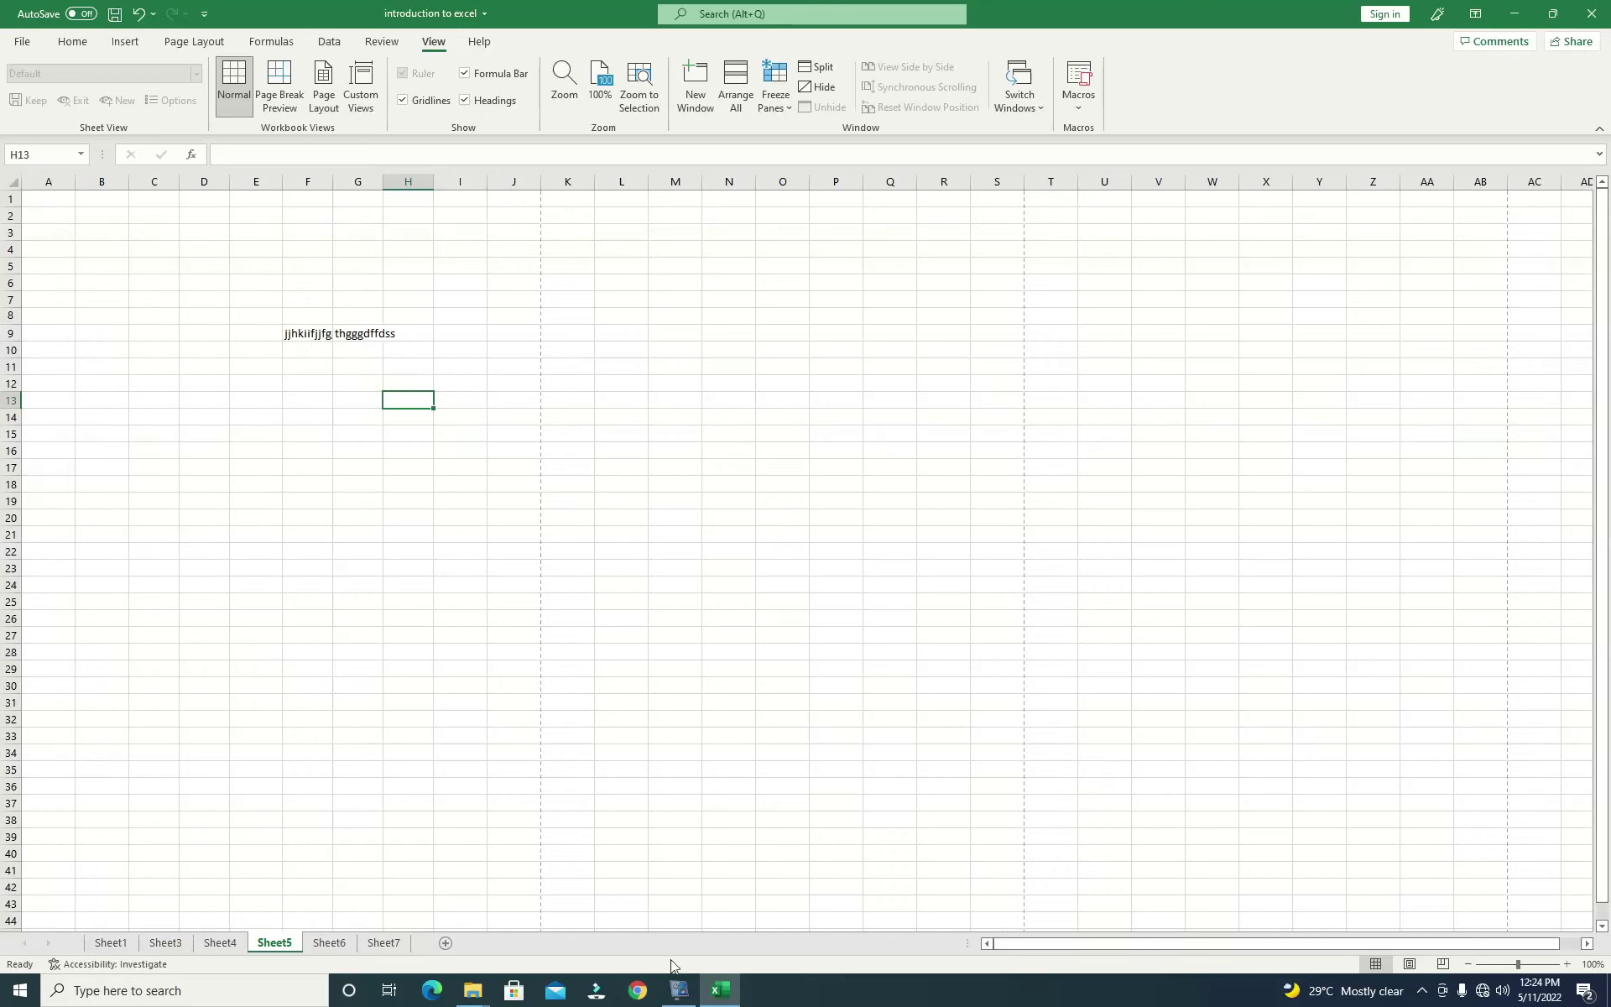
# Clear the contents of the cells in range E6:I17 on Sheet5.
pyautogui.click(677, 995)
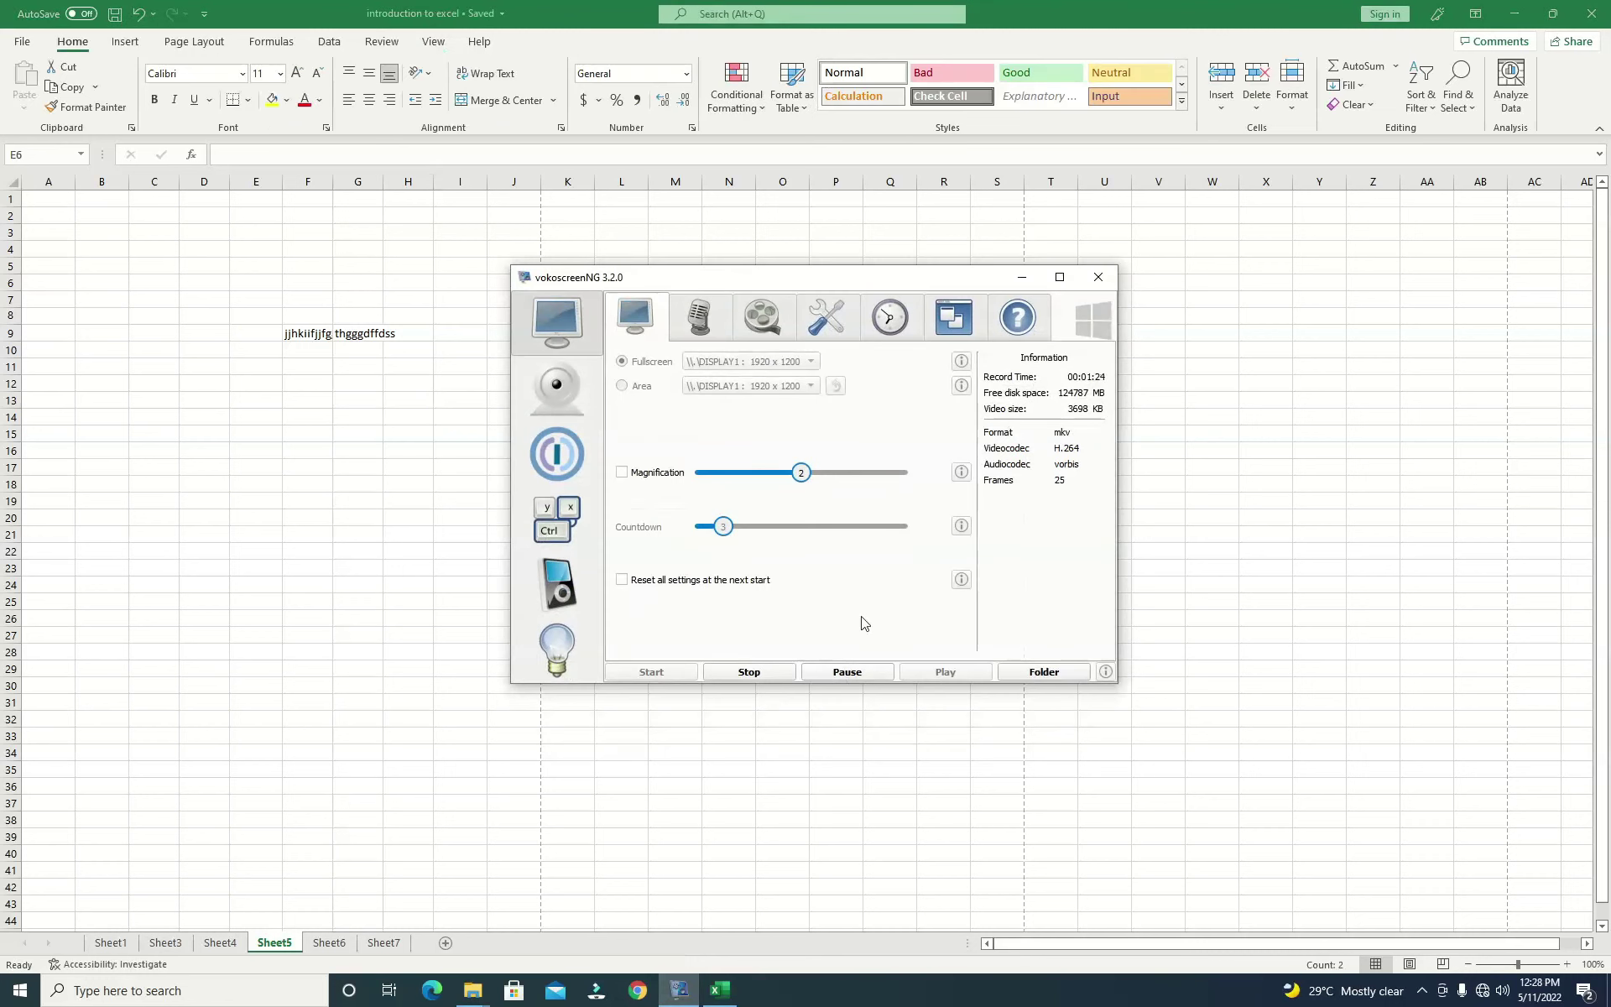
pyautogui.click(1022, 277)
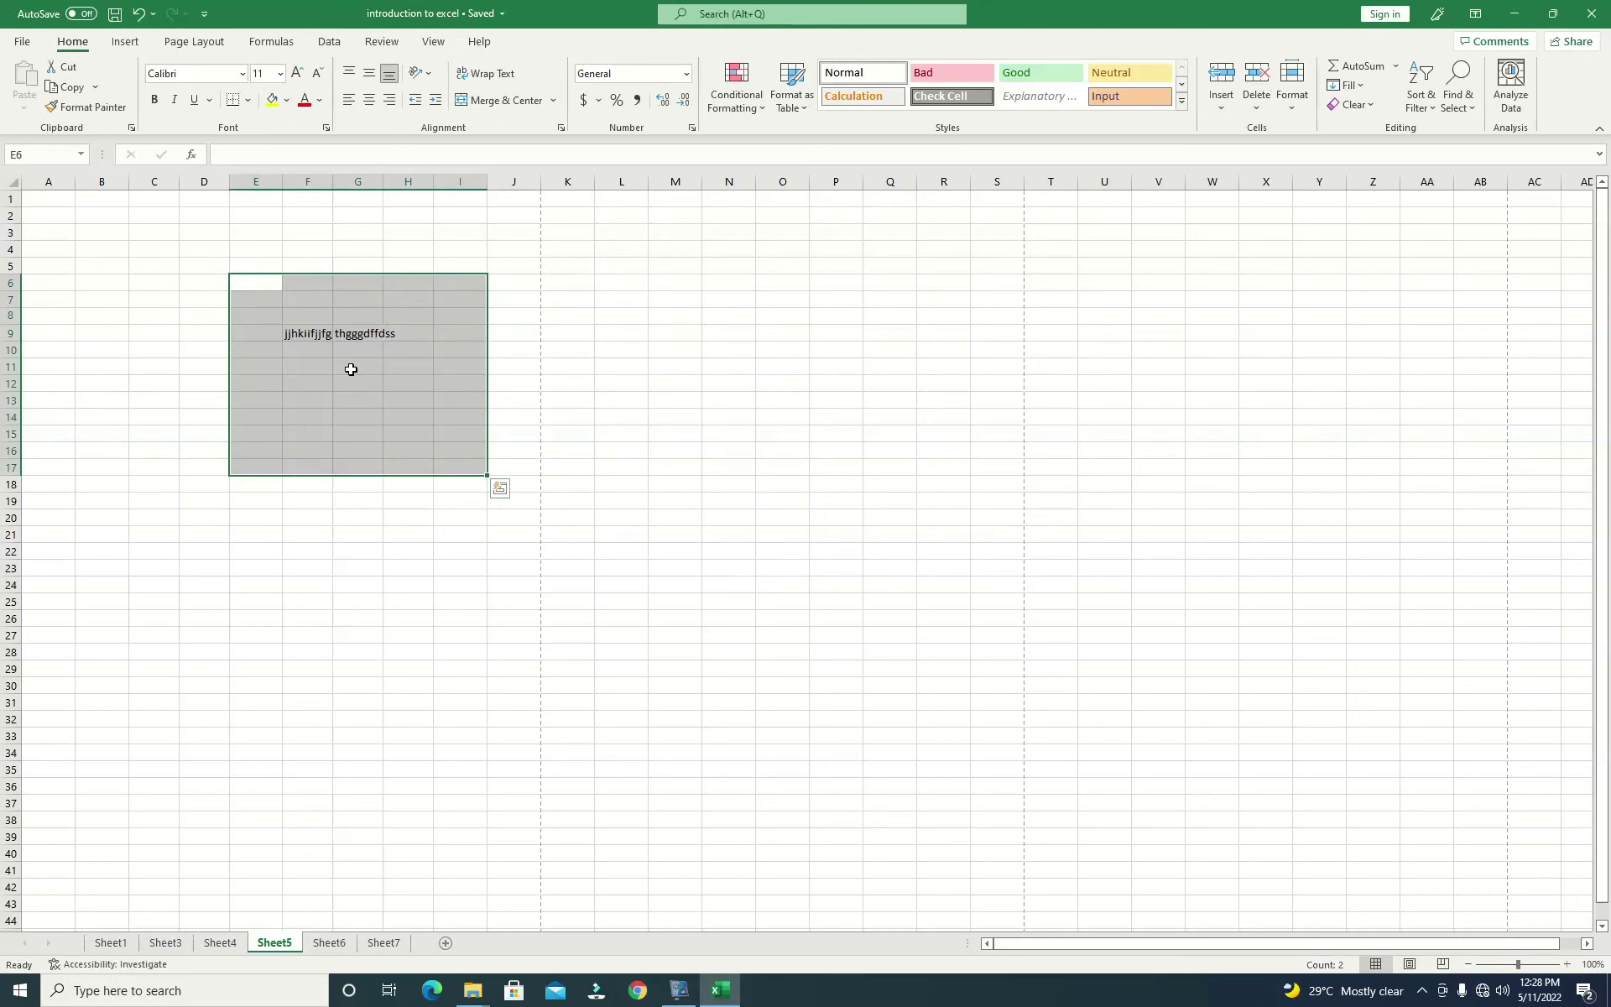
pyautogui.press('Delete')
pyautogui.click(362, 528)
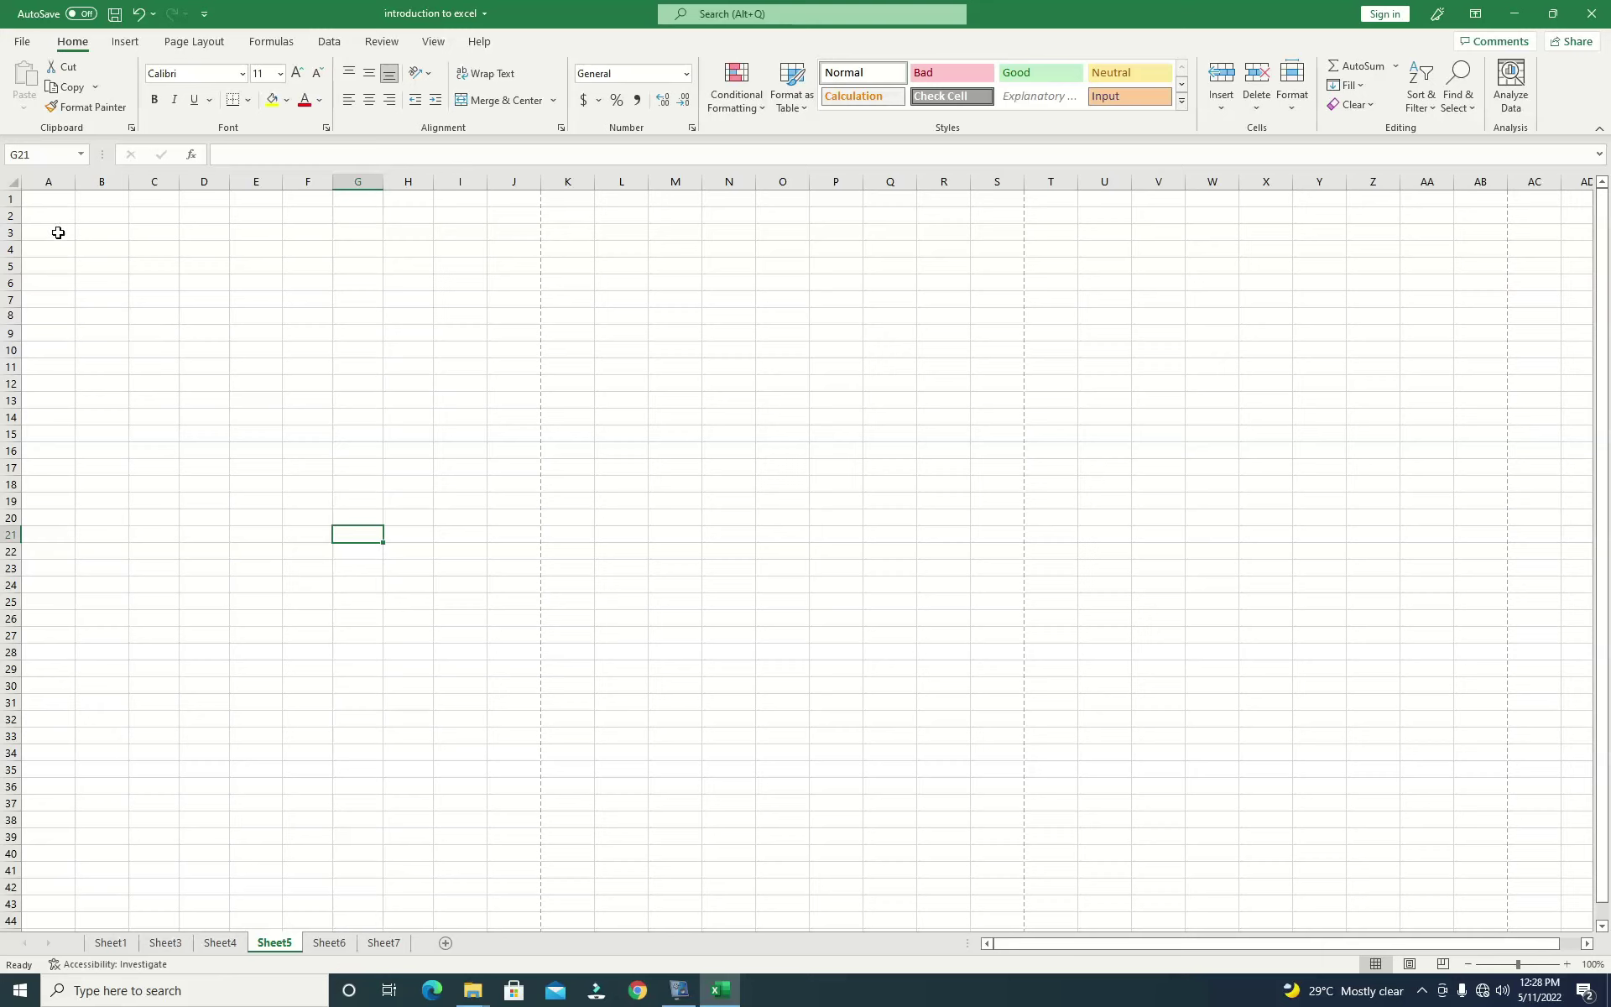
pyautogui.click(48, 201)
pyautogui.moveTo(48, 201); pyautogui.dragTo(256, 216)
pyautogui.moveTo(469, 249); pyautogui.dragTo(504, 250)
pyautogui.click(253, 270)
pyautogui.click(159, 286)
pyautogui.click(318, 365)
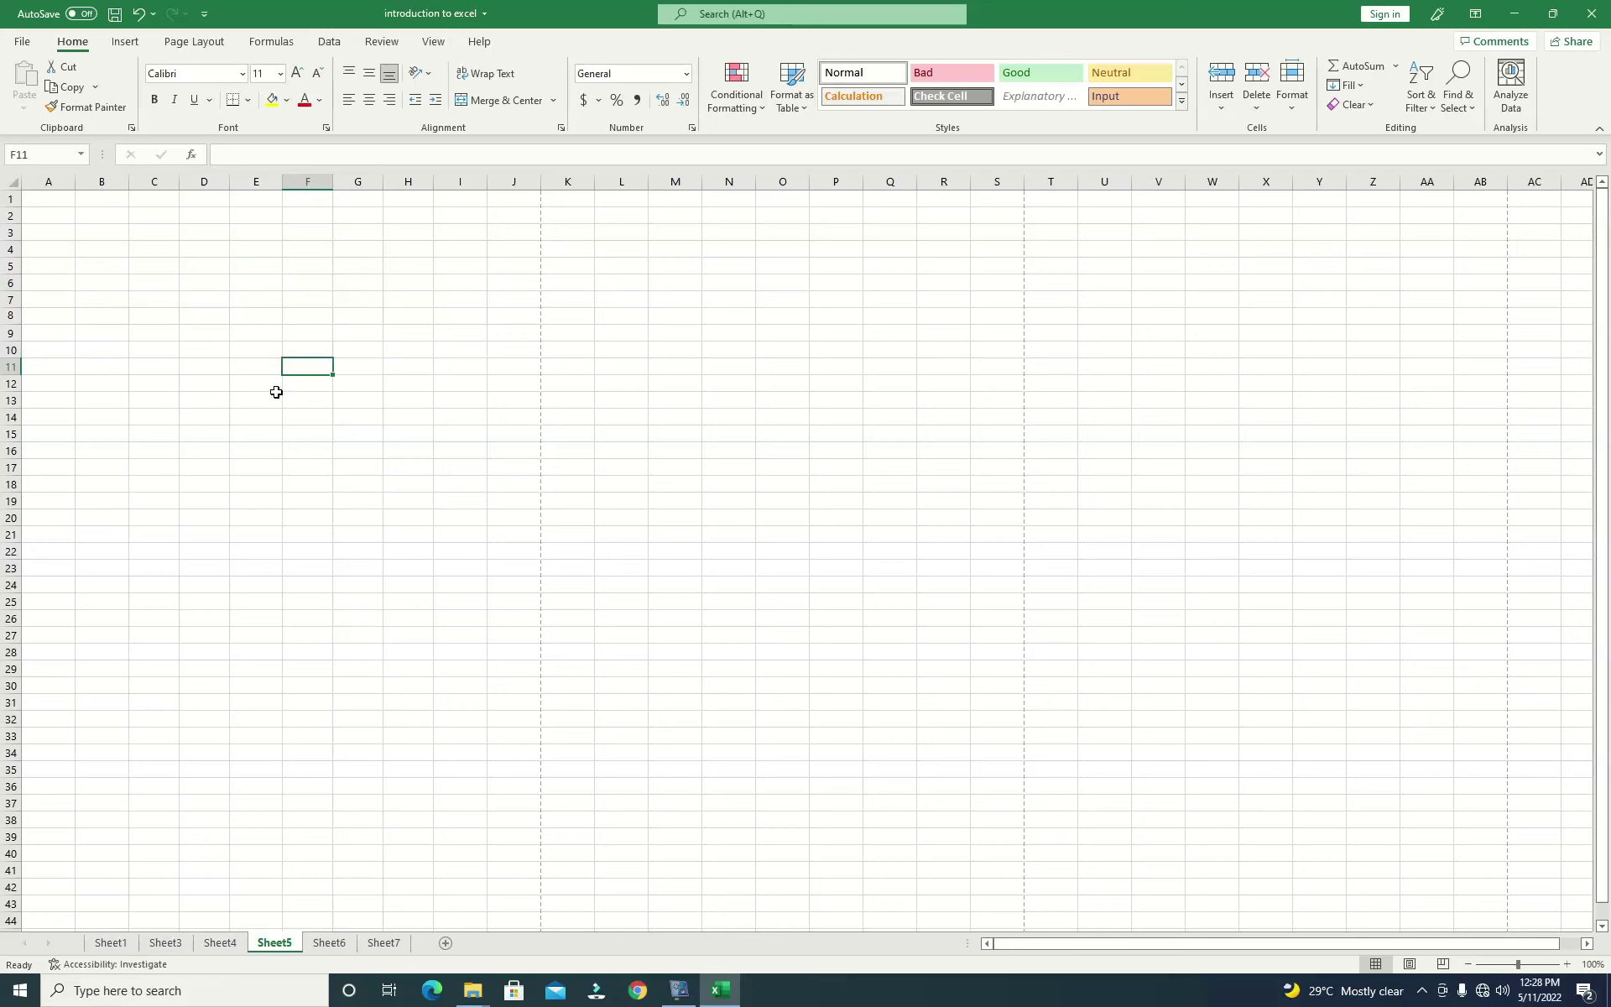
pyautogui.click(255, 333)
# Apply a Bottom Border to the range D6:I22 and check the resulting line.
pyautogui.moveTo(185, 280); pyautogui.dragTo(479, 550)
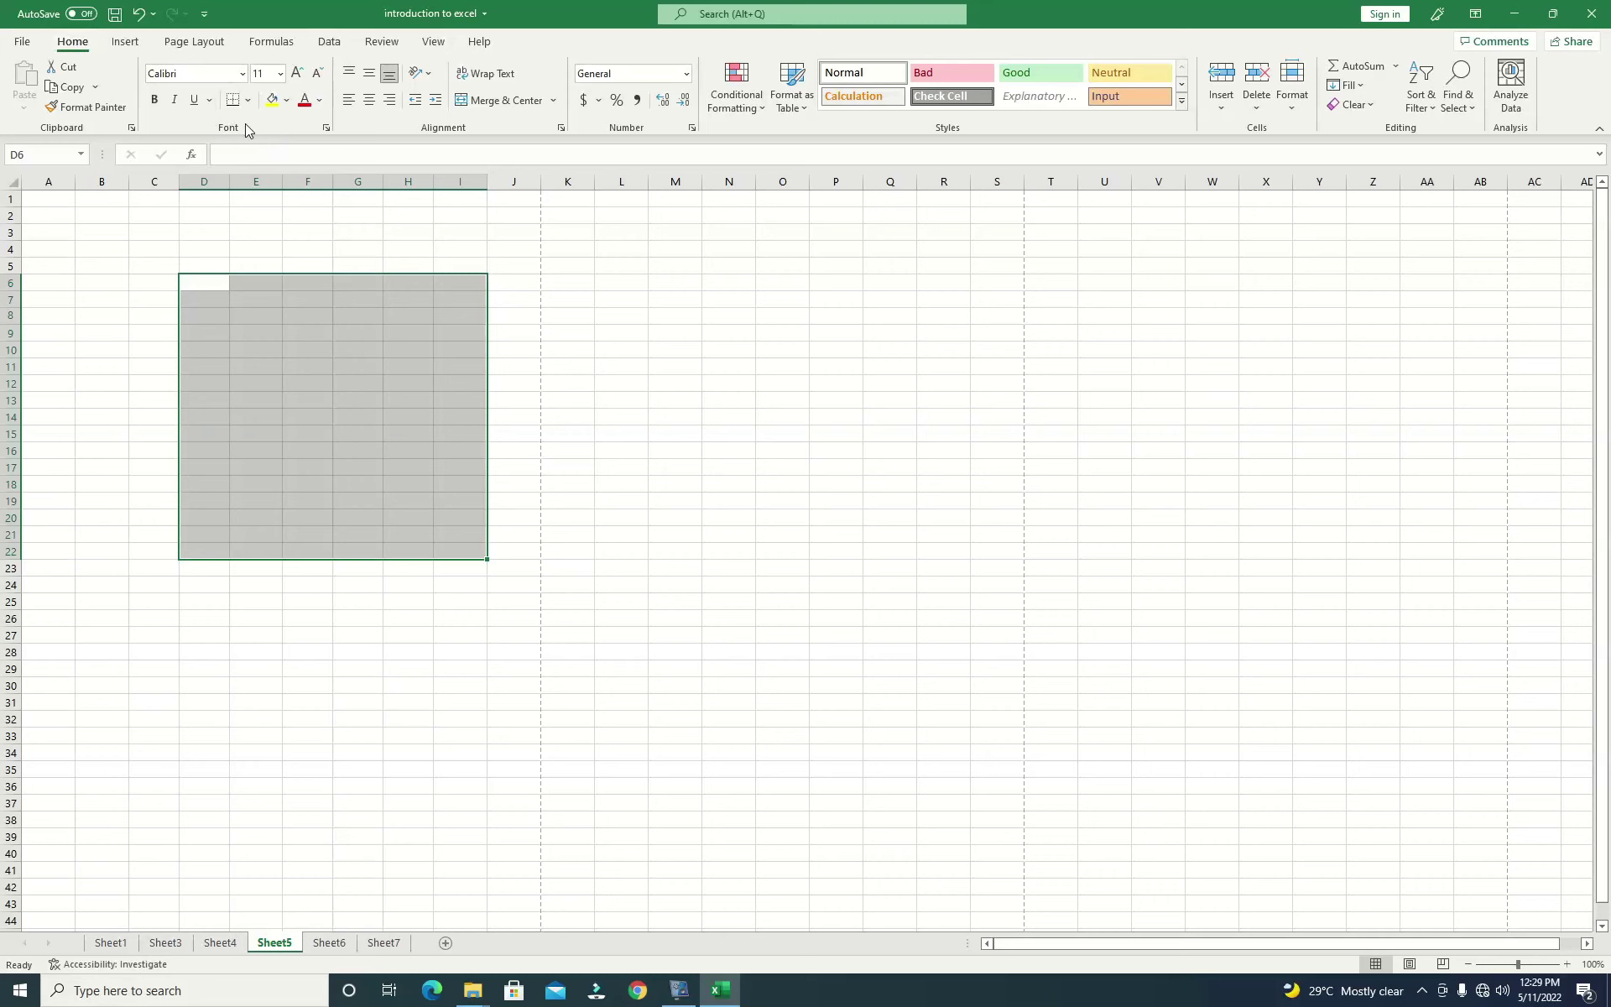
pyautogui.click(249, 99)
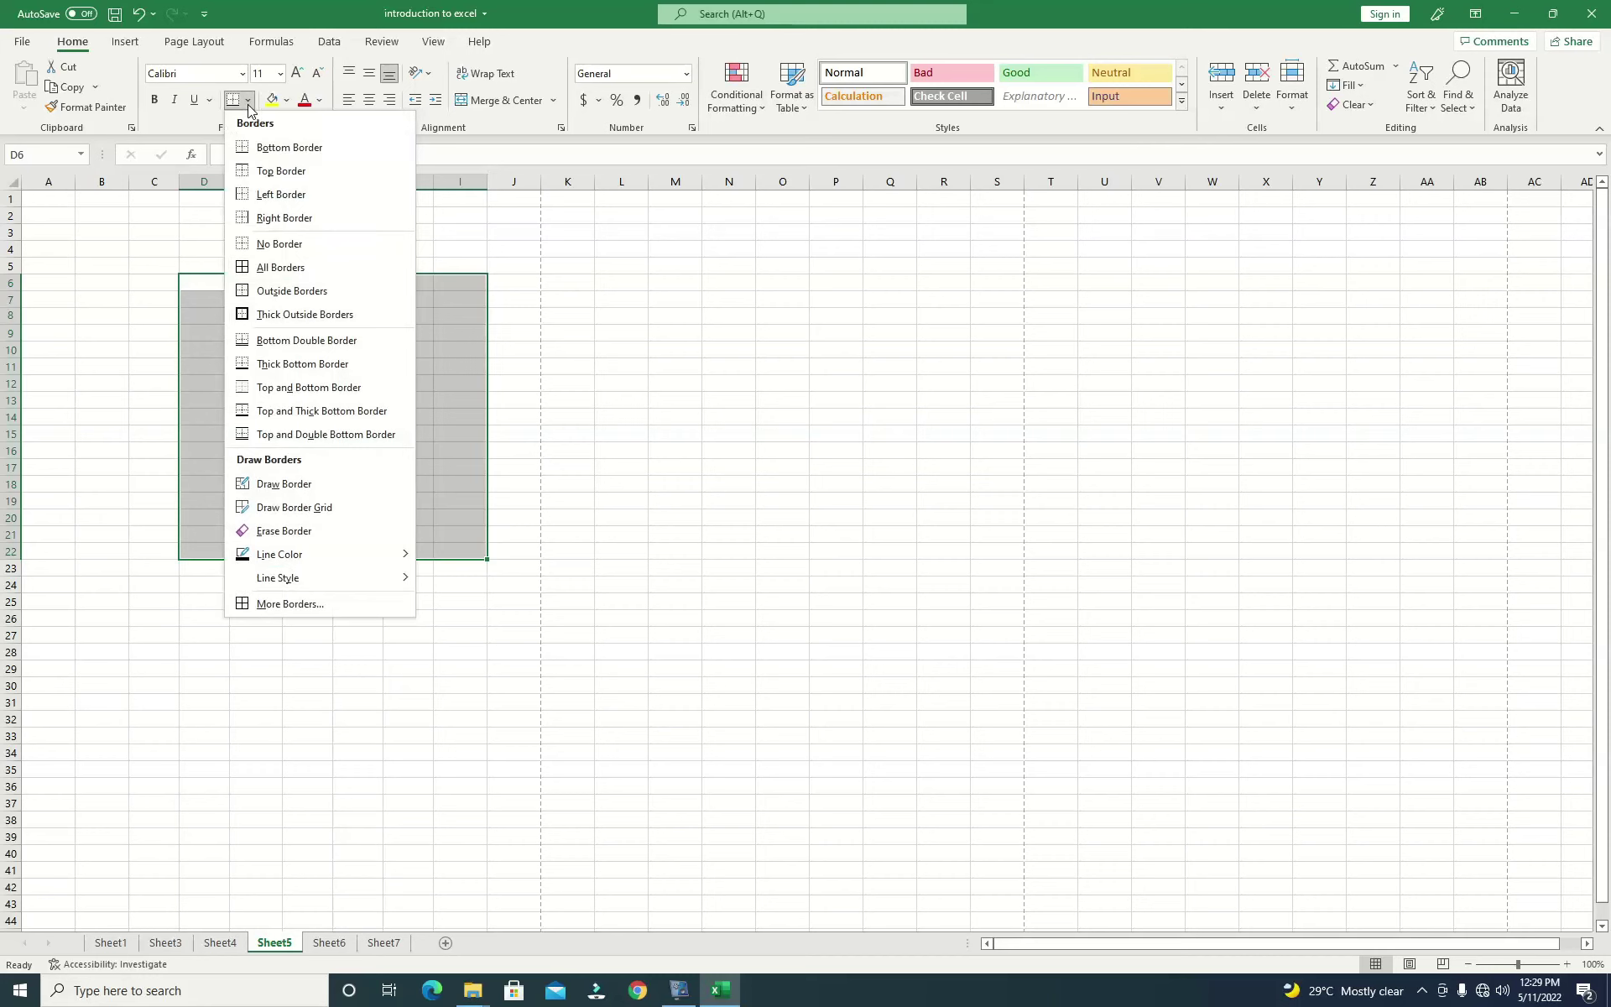
pyautogui.click(283, 149)
pyautogui.click(524, 313)
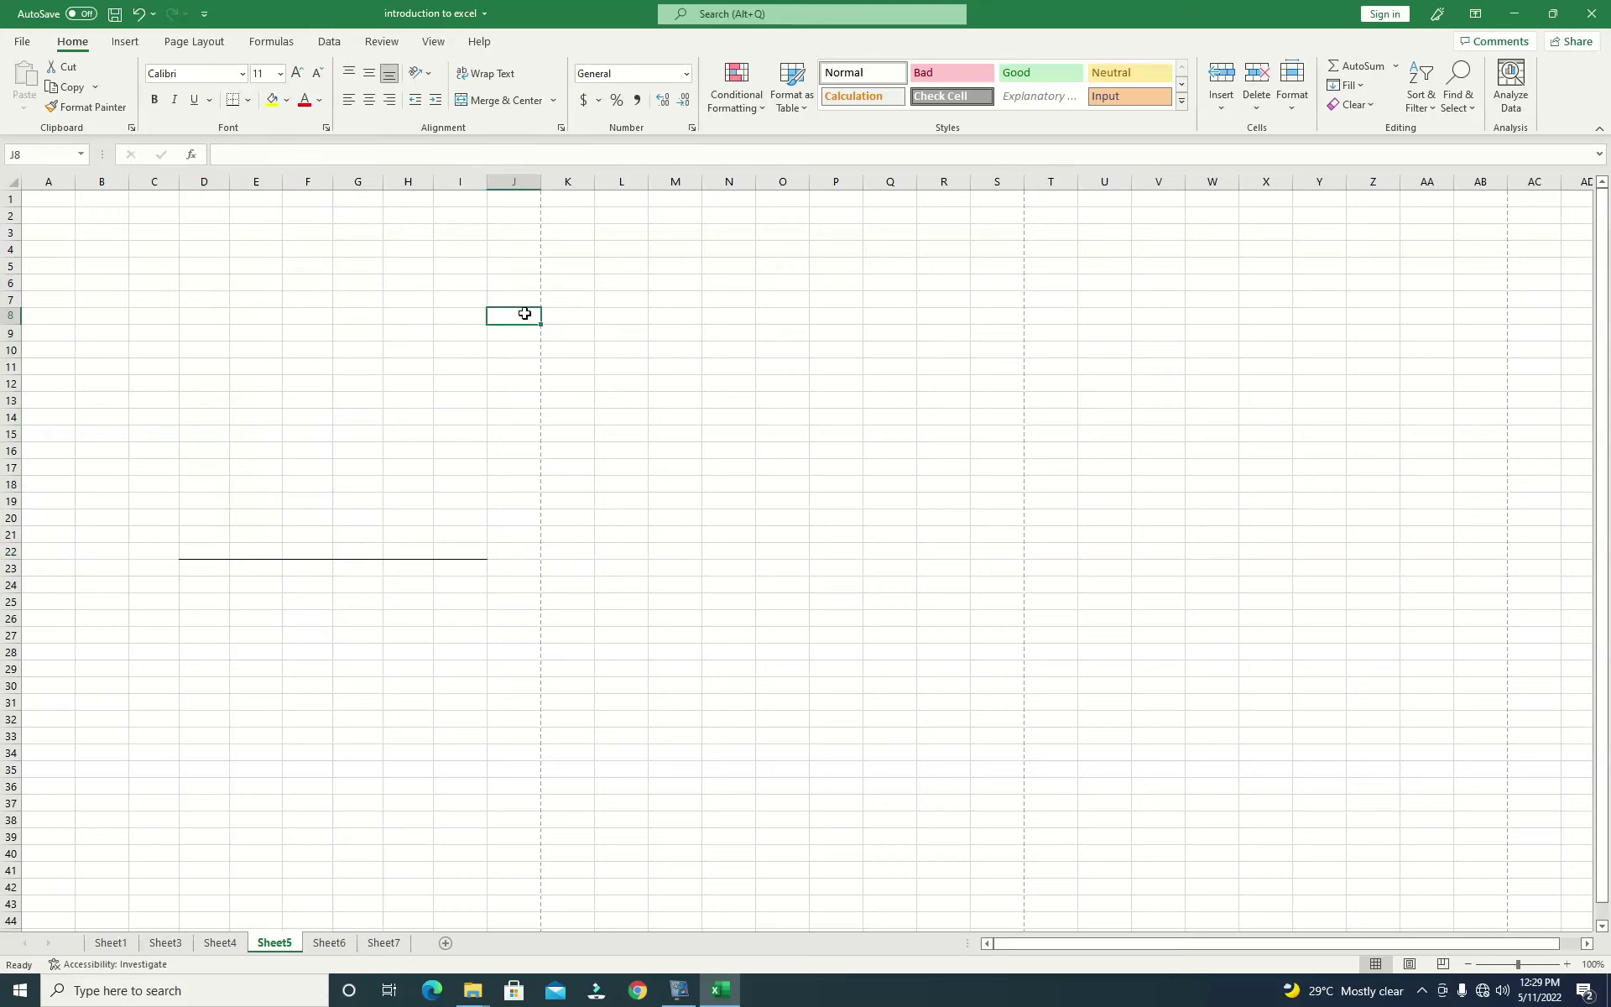
pyautogui.moveTo(170, 551); pyautogui.dragTo(530, 549)
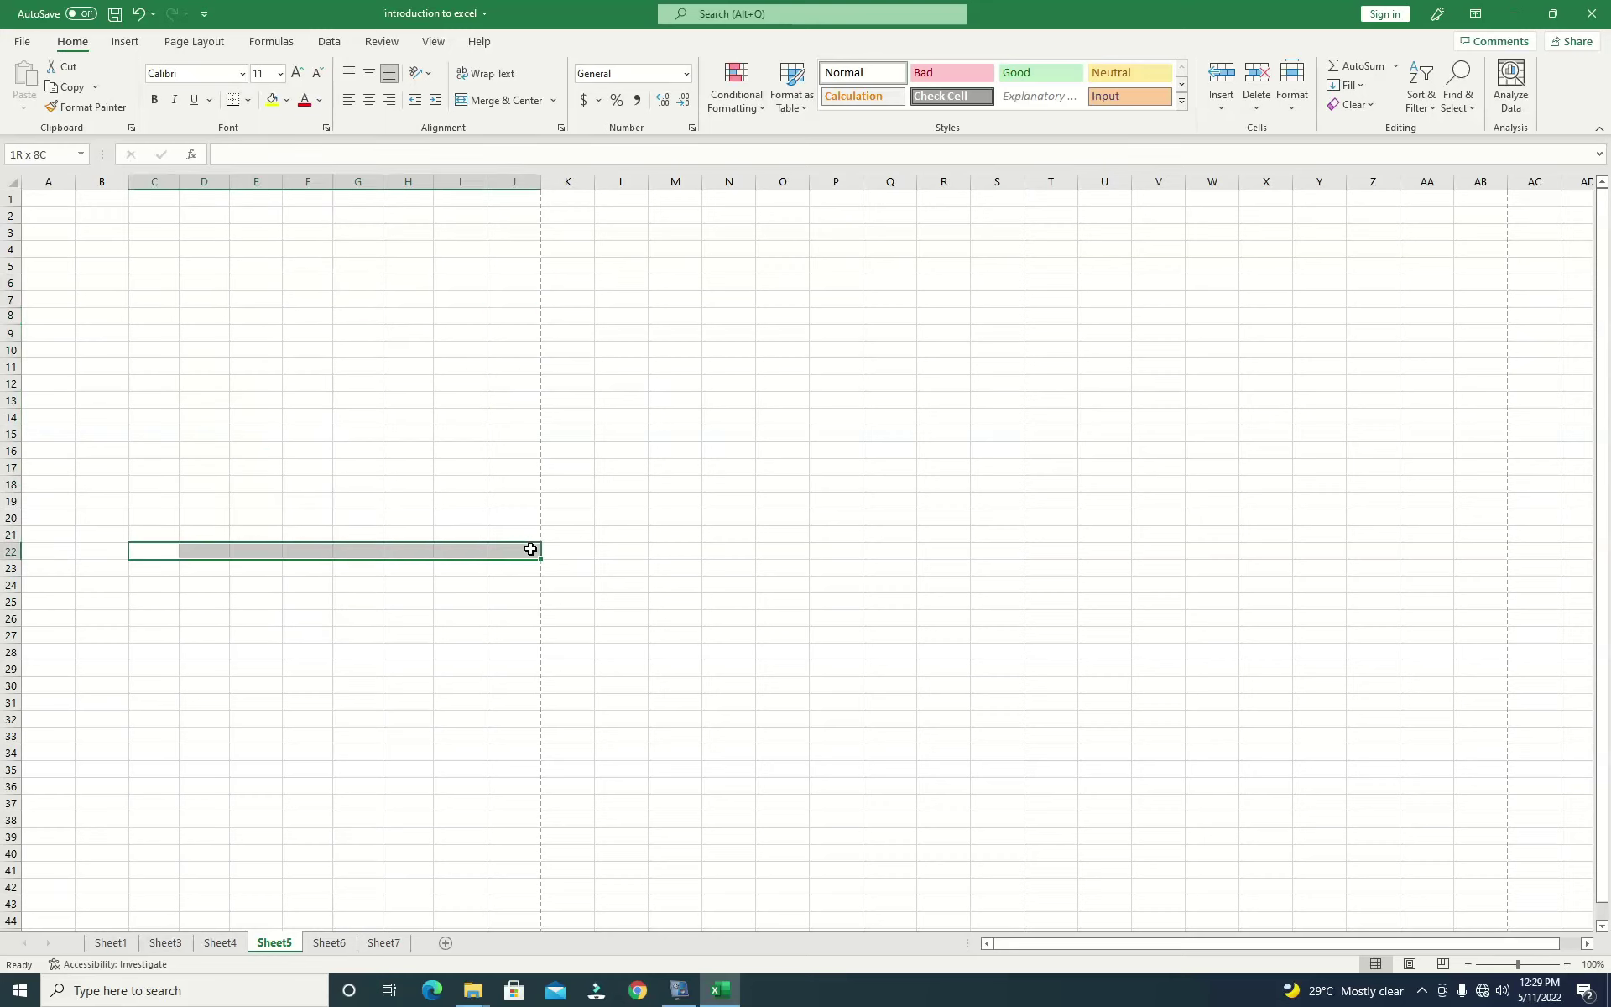
pyautogui.click(419, 617)
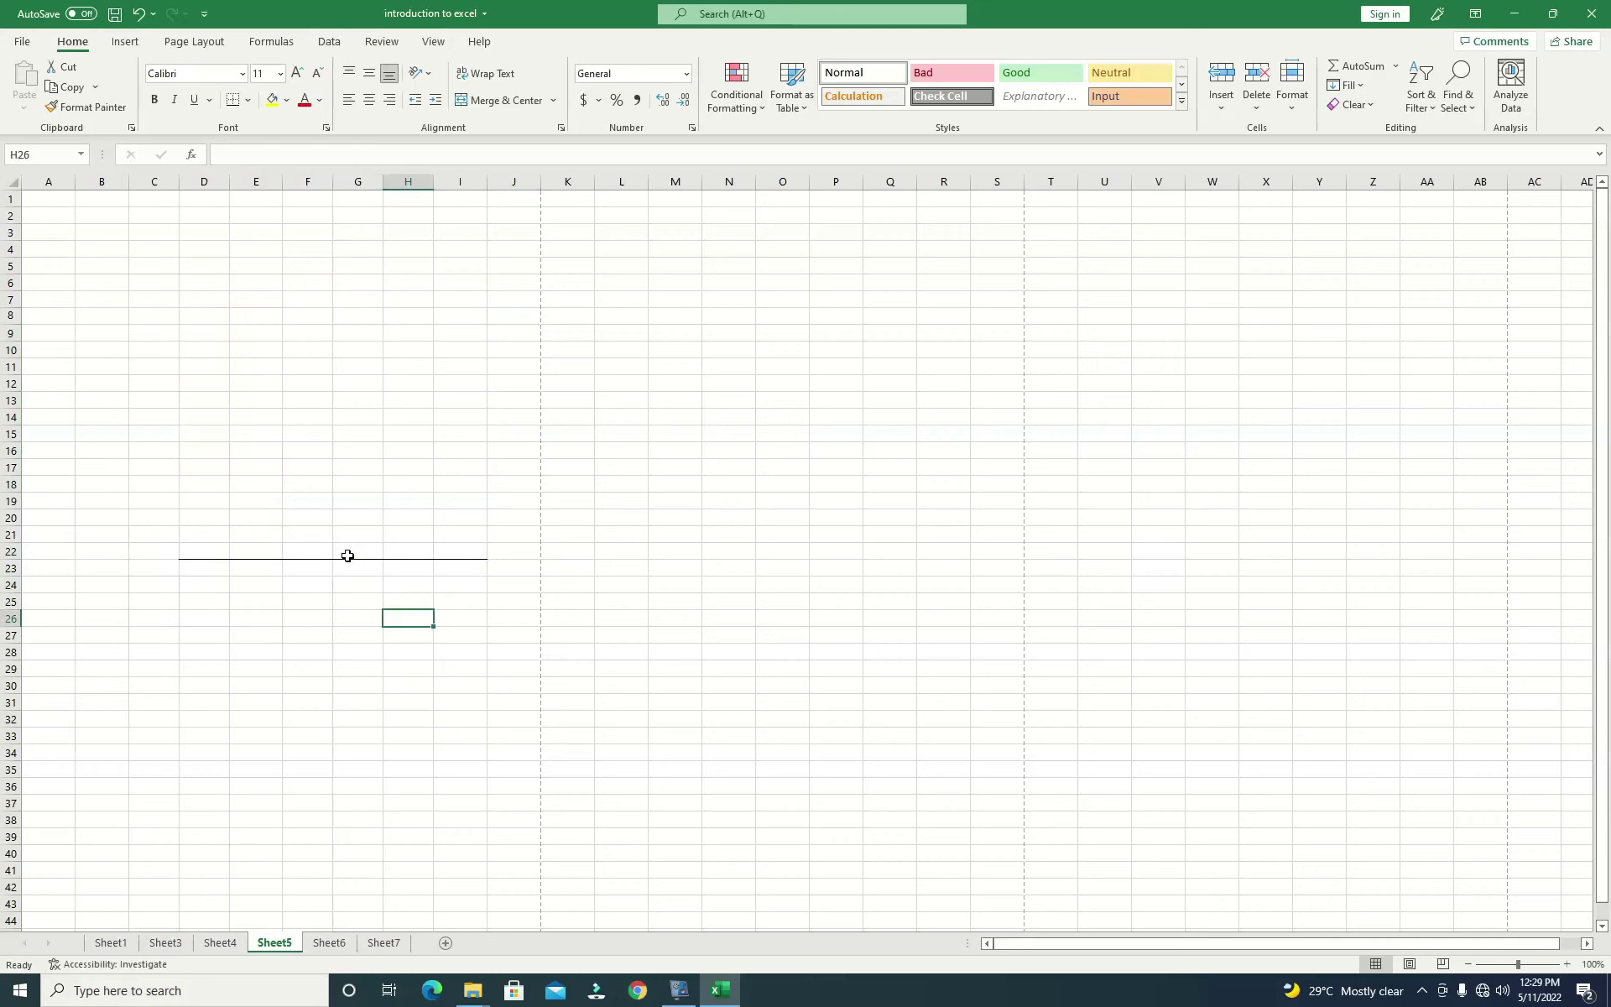
# Apply All Borders to the range C8:I22 to form a bordered table grid.
pyautogui.click(1566, 965)
pyautogui.click(1566, 965)
pyautogui.click(1566, 965)
pyautogui.click(1566, 965)
pyautogui.click(1566, 965)
pyautogui.click(1567, 964)
pyautogui.moveTo(830, 807); pyautogui.dragTo(722, 663)
pyautogui.click(639, 801)
pyautogui.moveTo(262, 405); pyautogui.dragTo(763, 671)
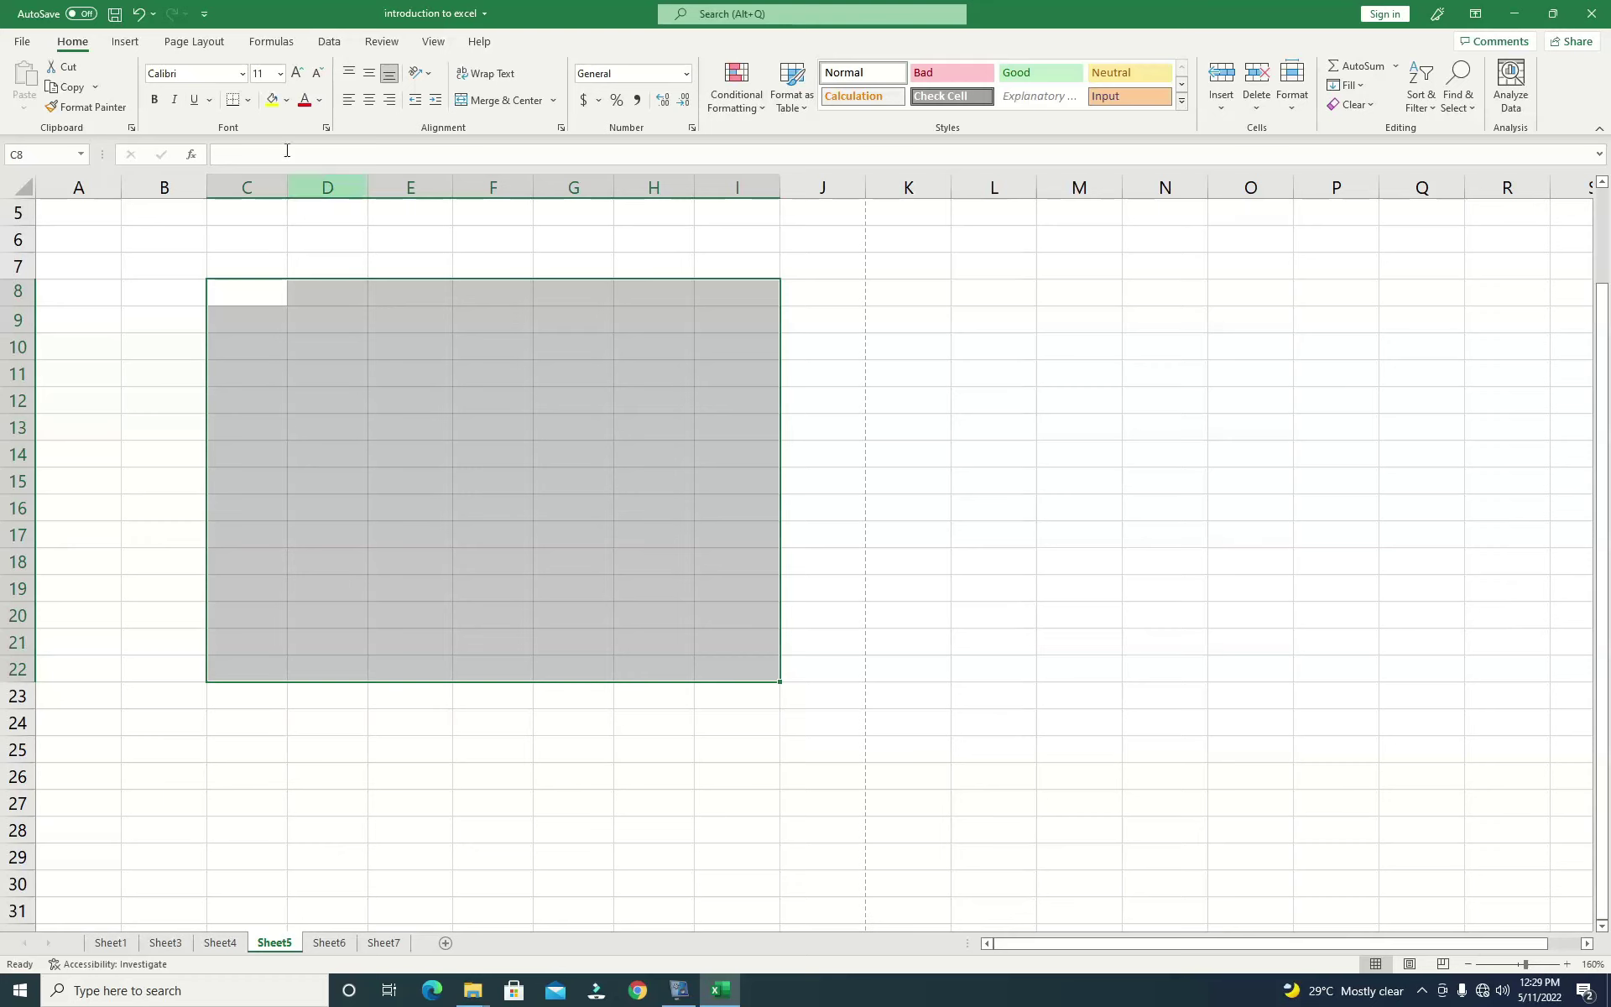
pyautogui.click(247, 100)
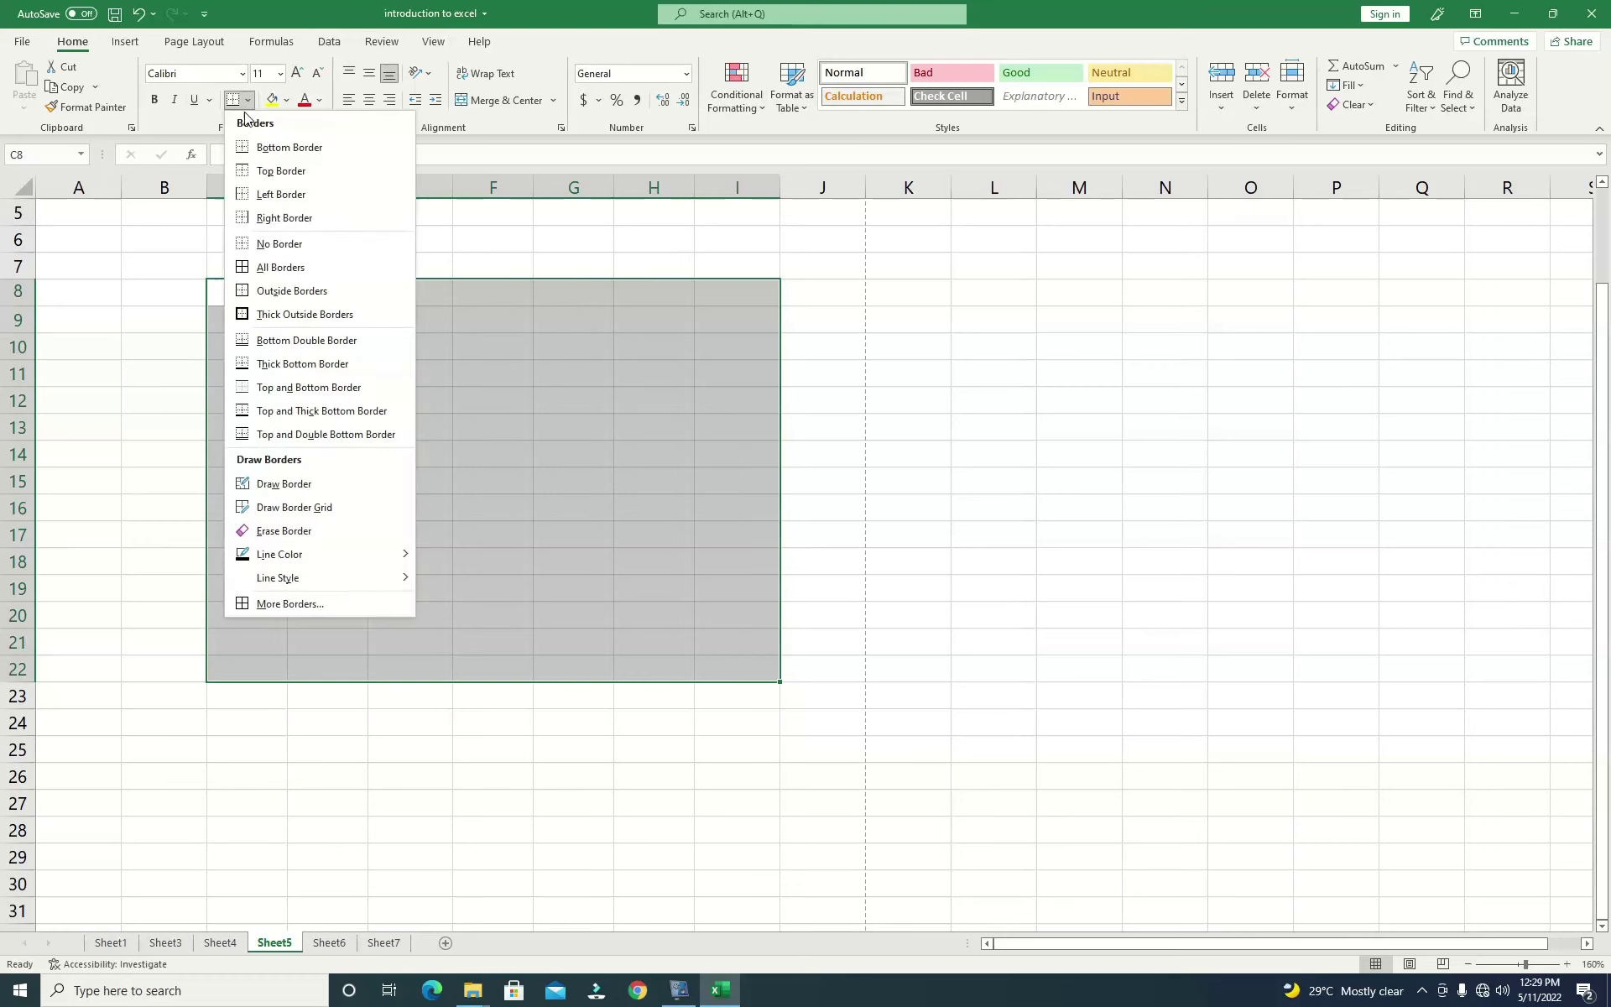
pyautogui.click(286, 268)
pyautogui.click(852, 514)
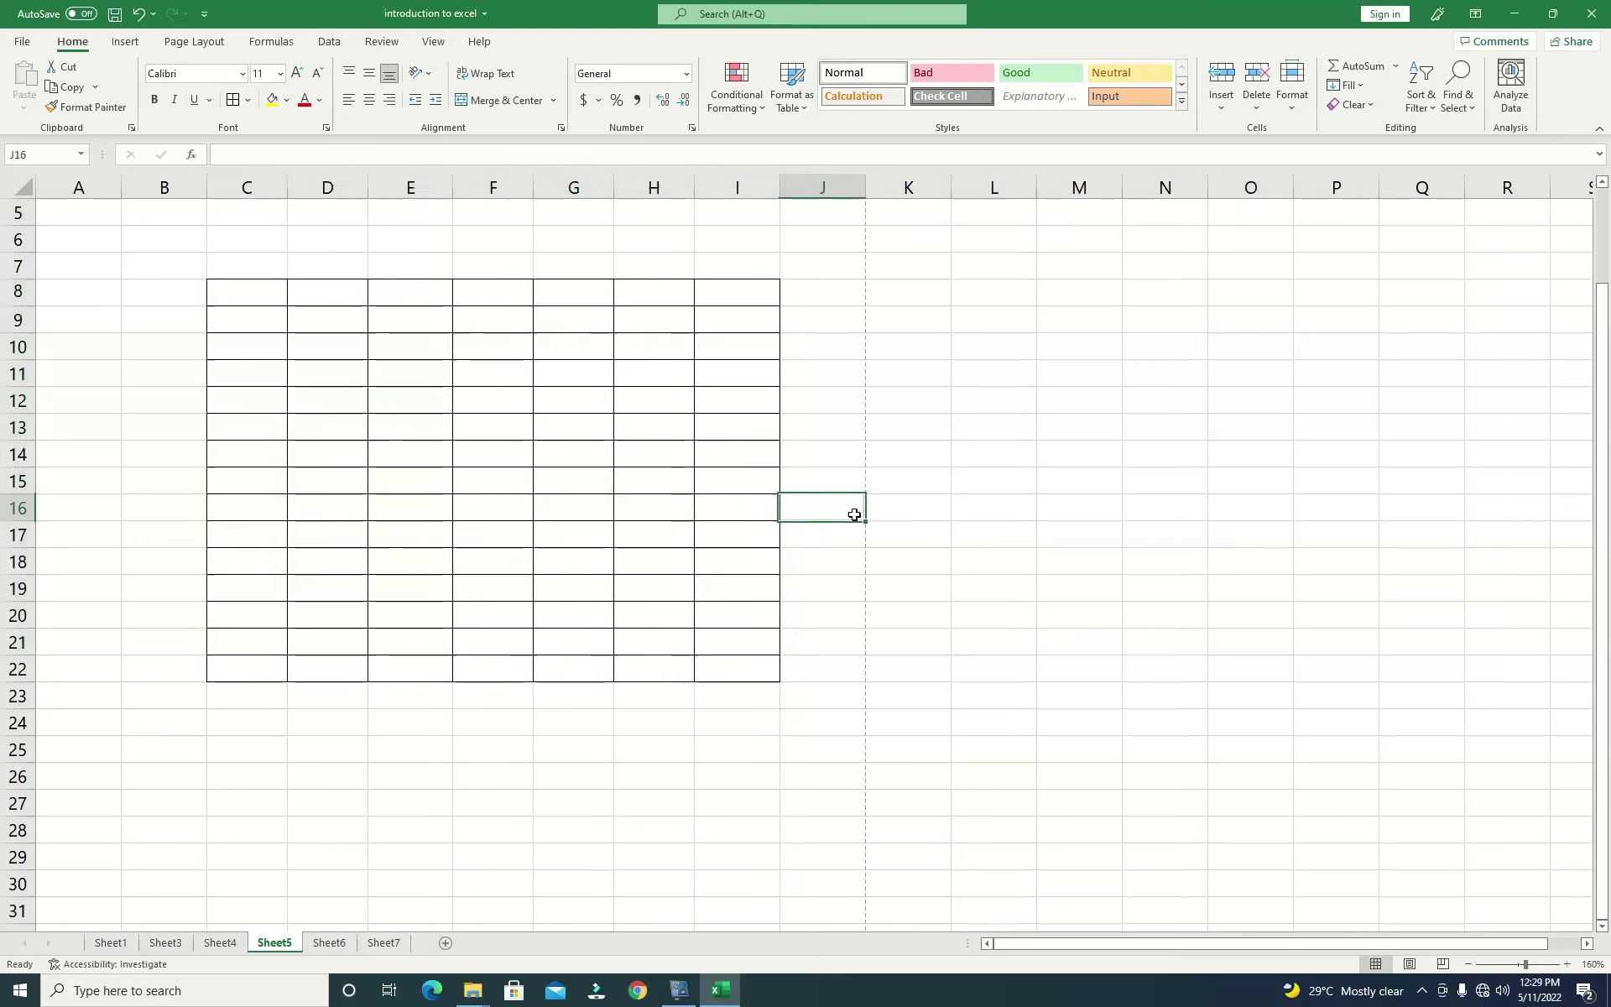
# Add Thick Outside Borders around the table grid in C8:I22.
pyautogui.moveTo(218, 295); pyautogui.dragTo(755, 665)
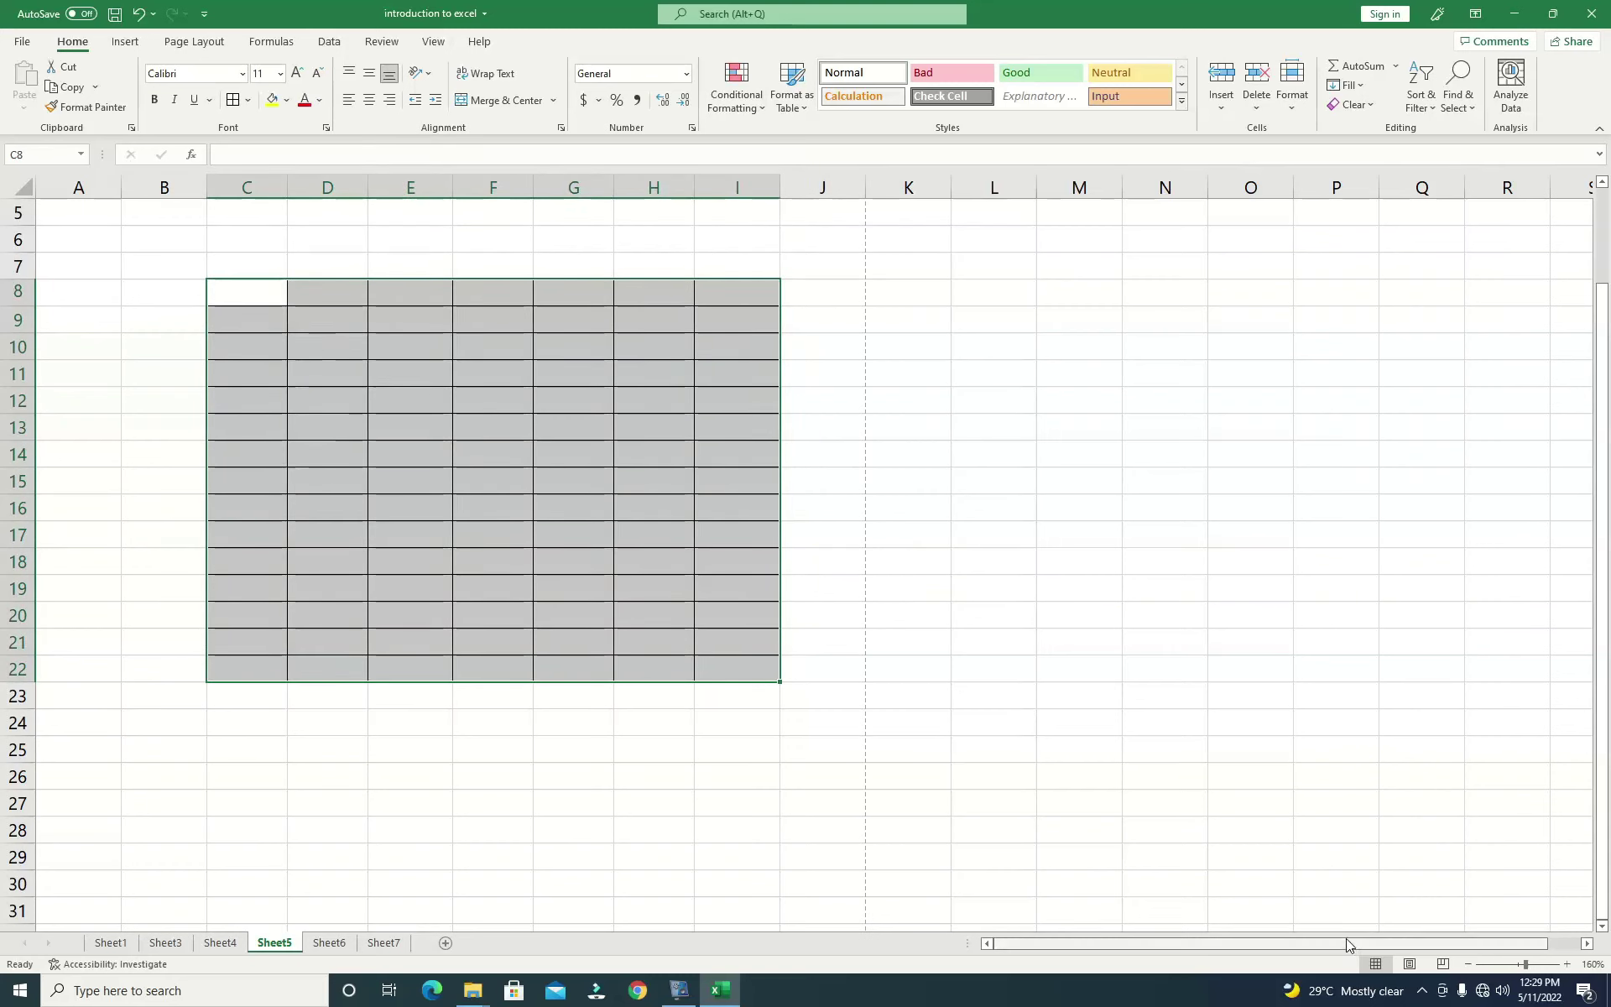
pyautogui.click(1567, 964)
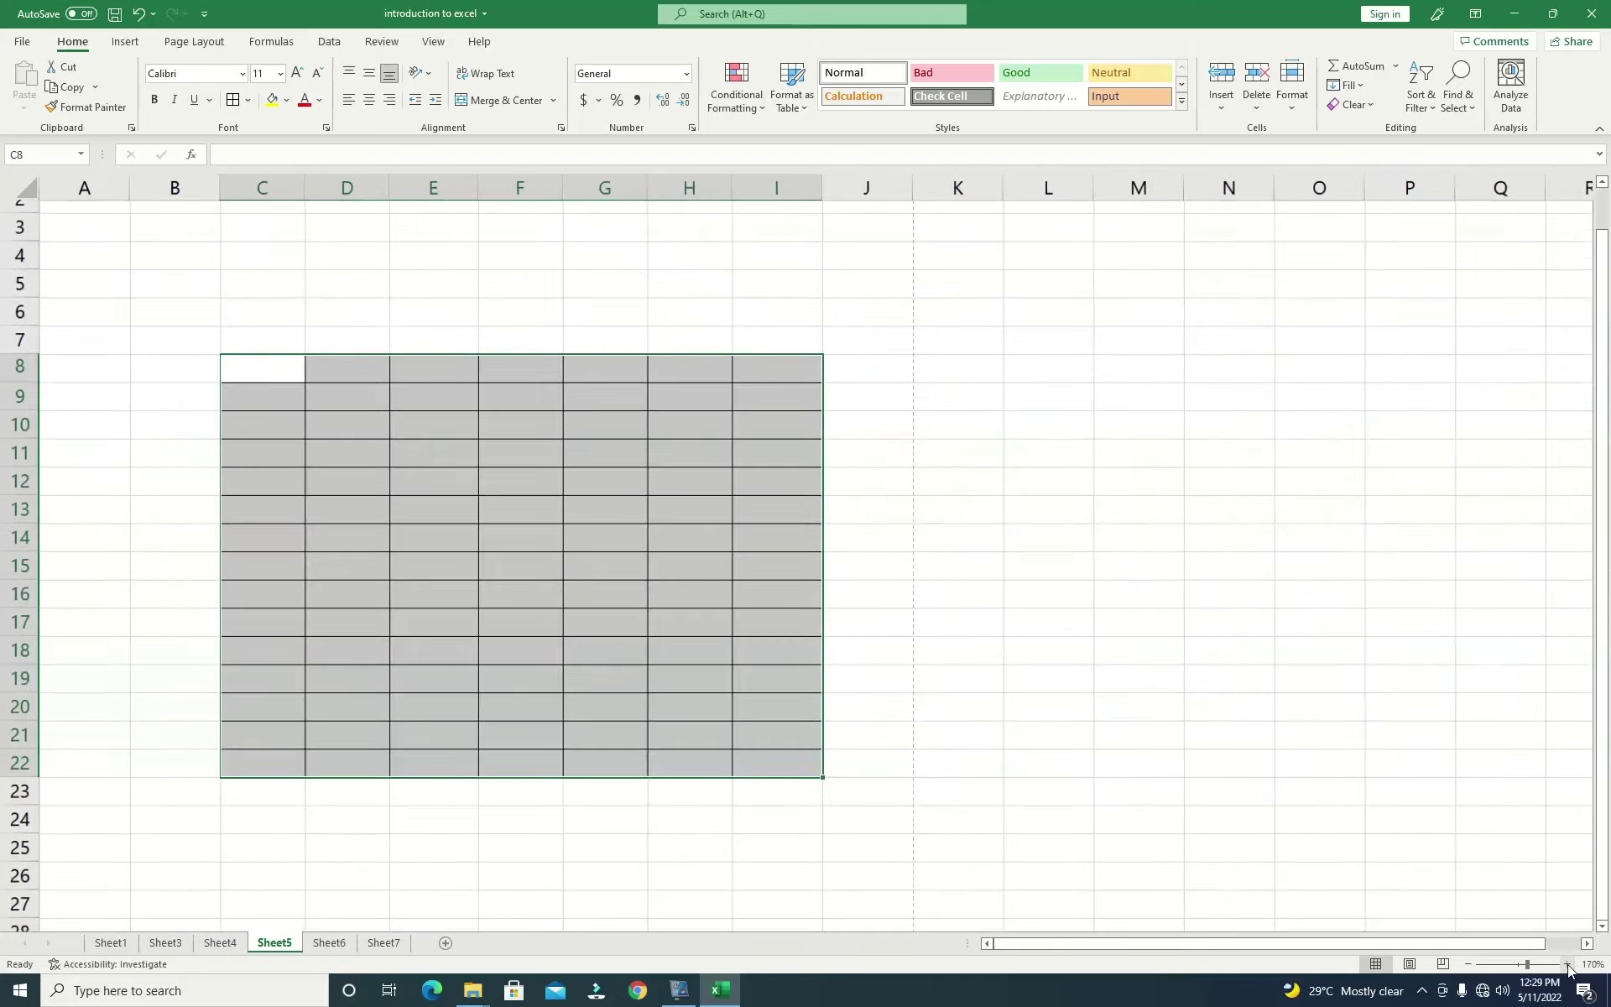
pyautogui.click(1567, 965)
pyautogui.click(1567, 965)
pyautogui.click(502, 517)
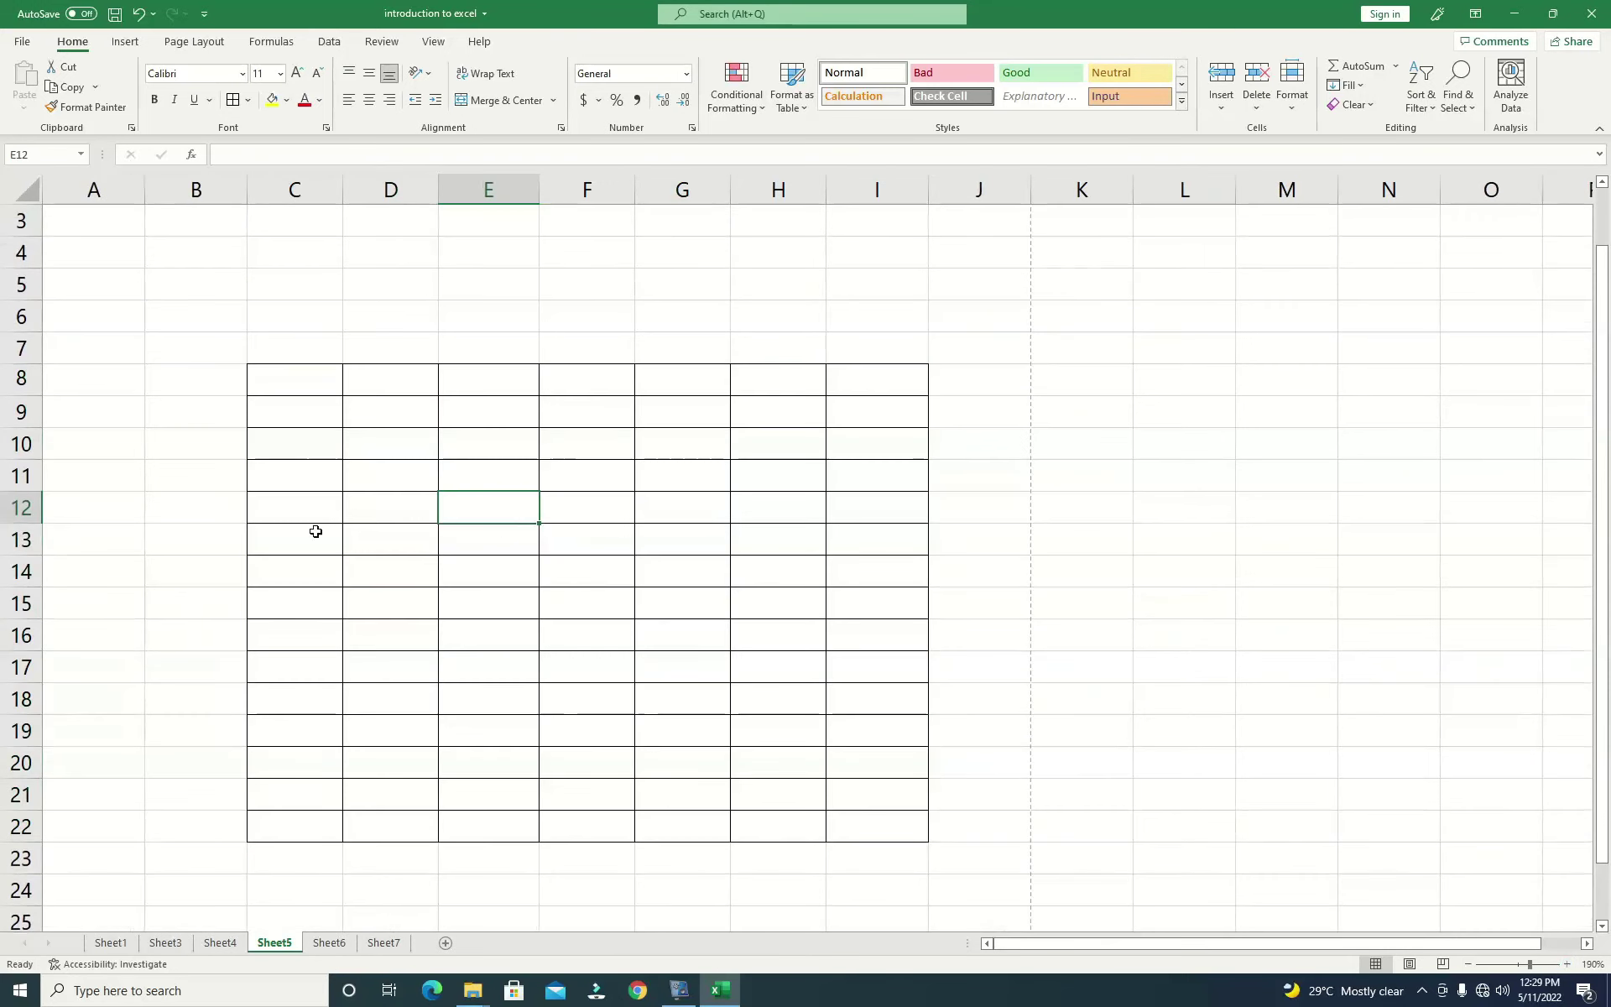
pyautogui.moveTo(260, 379); pyautogui.dragTo(906, 805)
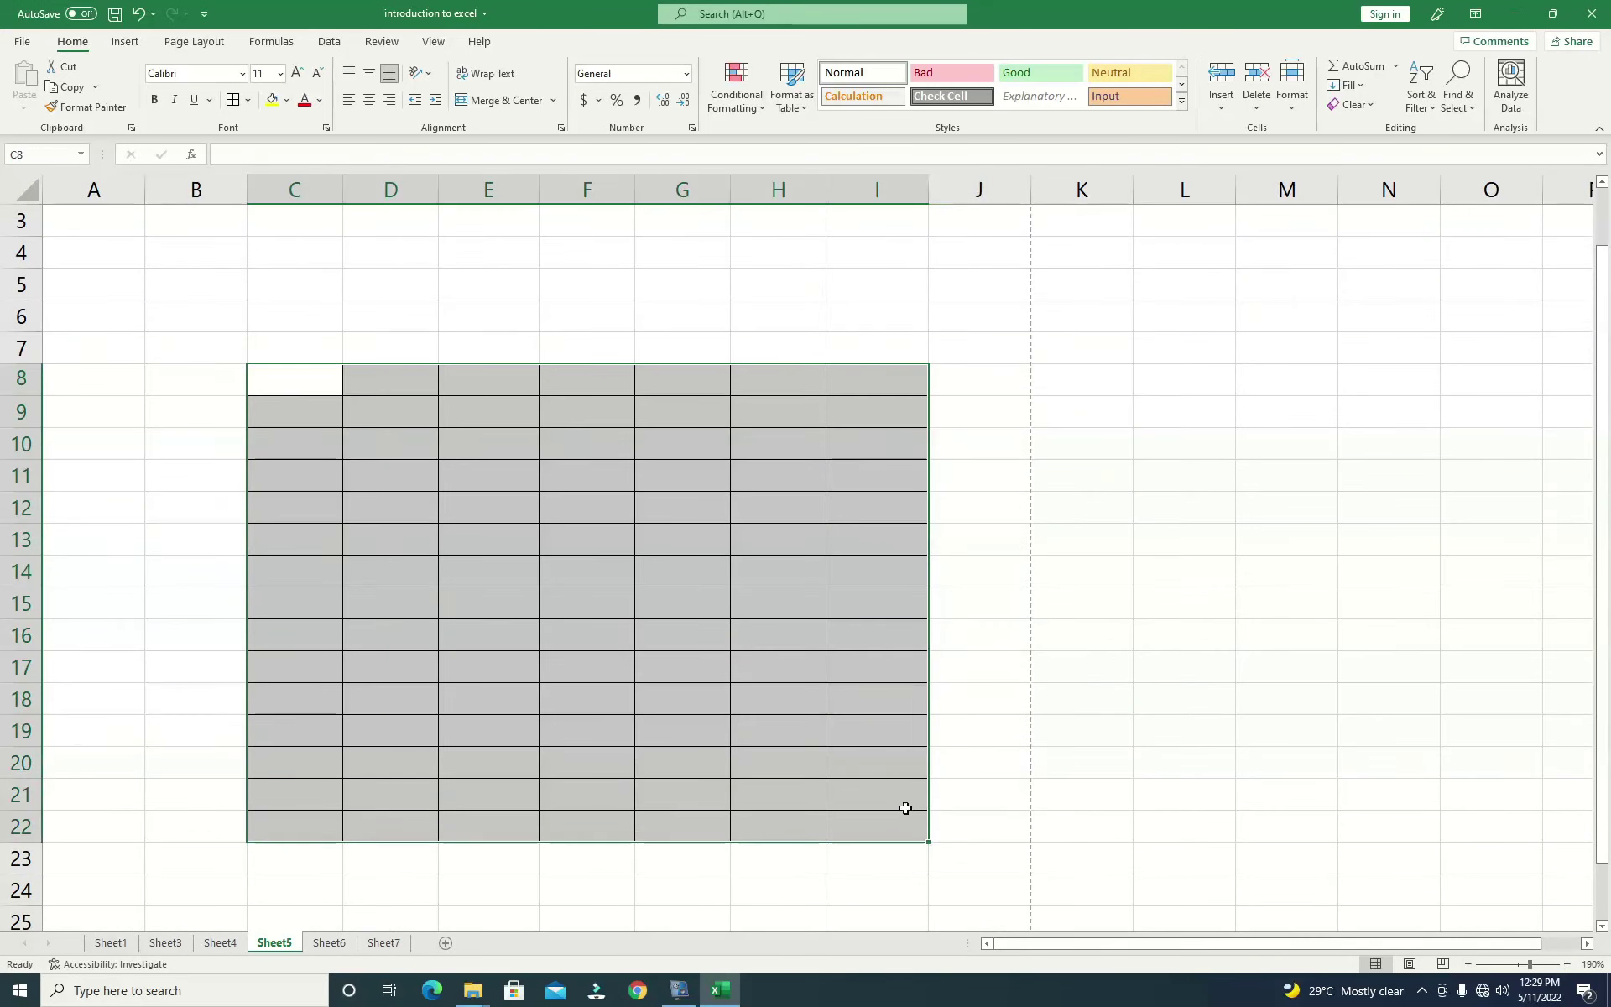
pyautogui.click(247, 100)
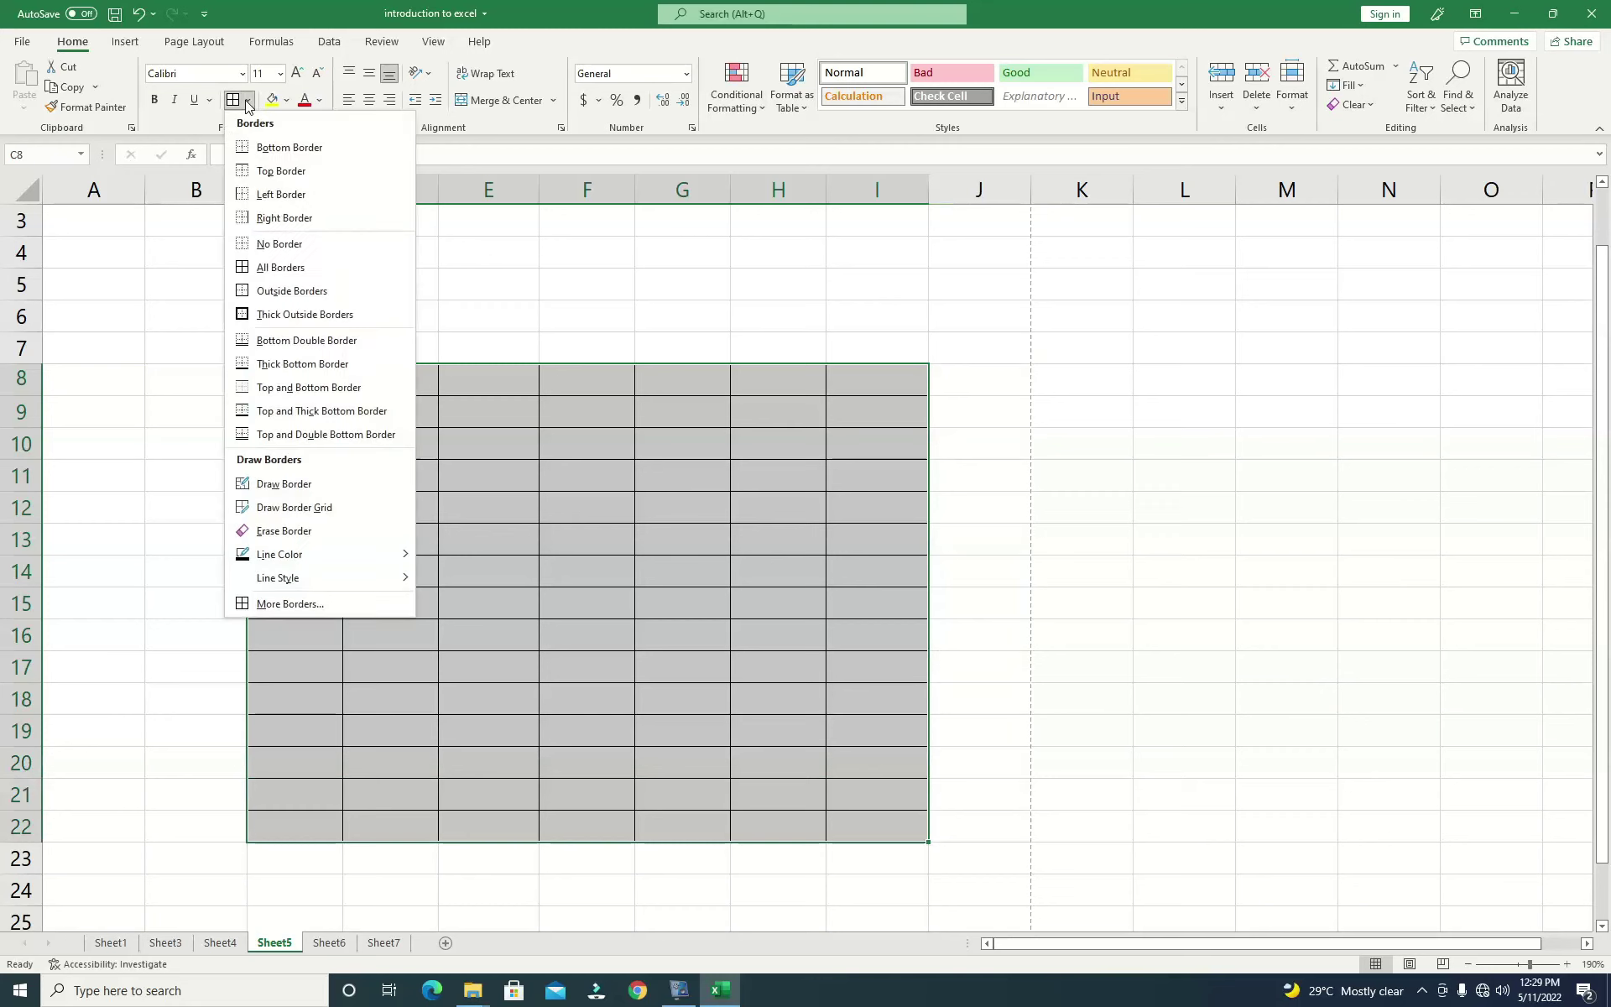
pyautogui.click(299, 319)
pyautogui.click(471, 597)
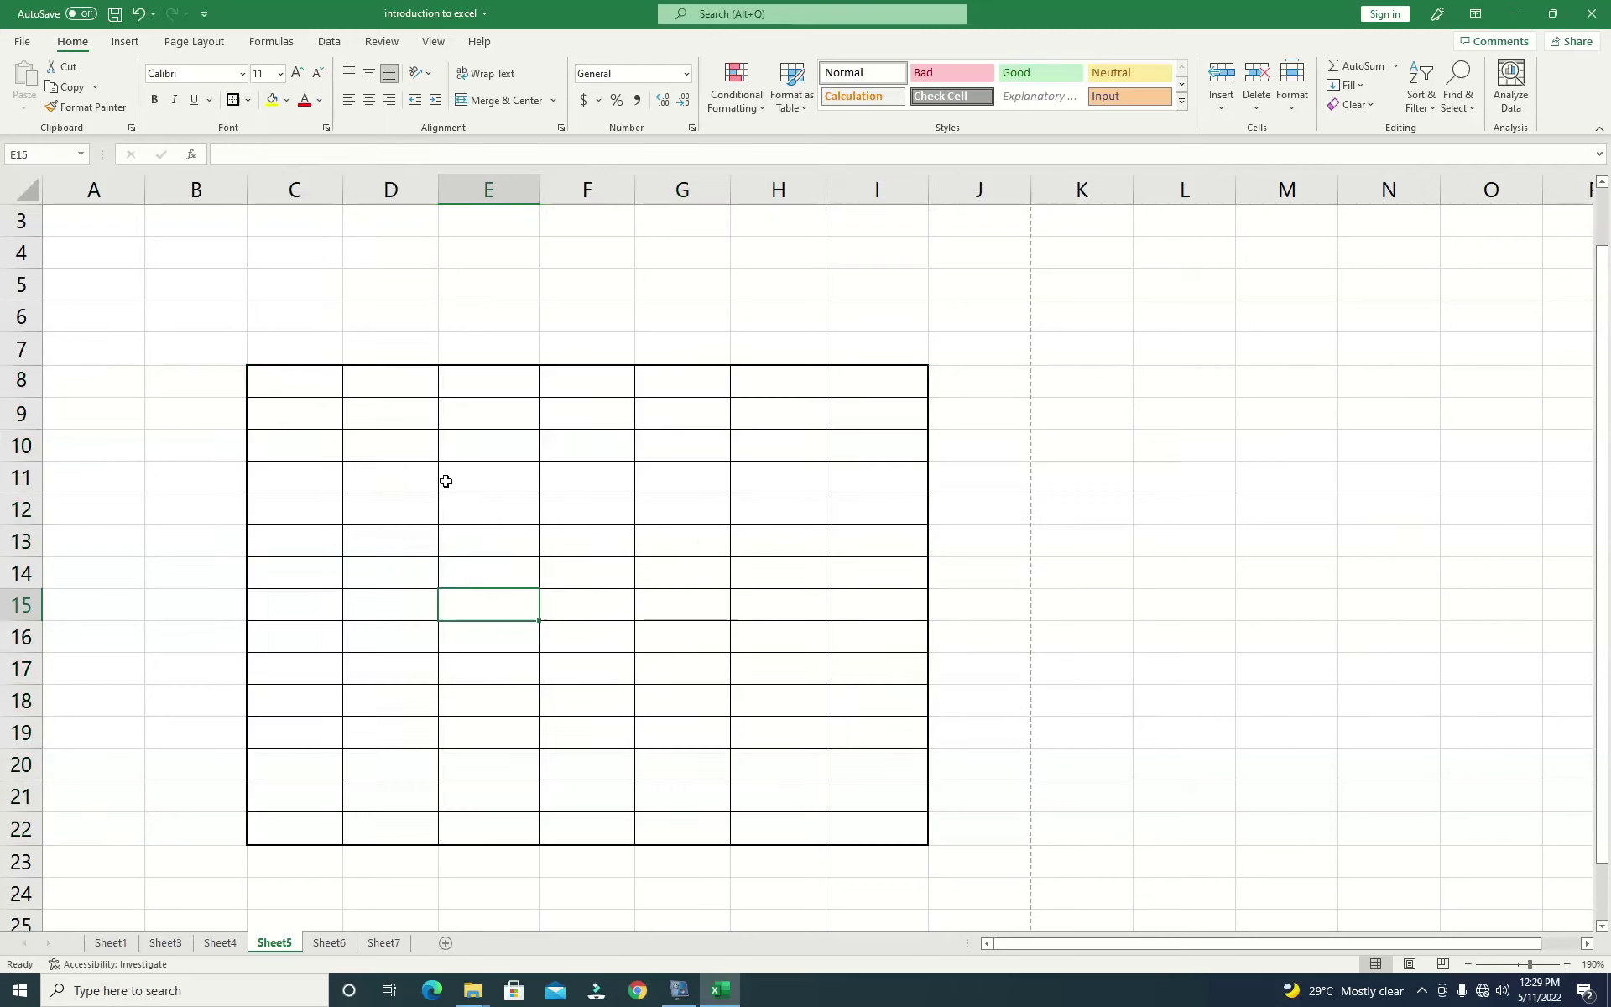
# Review the additional border options in Format Cells for the table C8:I22, and cancel without applying any.
pyautogui.click(1468, 964)
pyautogui.click(1469, 964)
pyautogui.click(1469, 964)
pyautogui.click(1468, 964)
pyautogui.click(1468, 964)
pyautogui.click(1468, 964)
pyautogui.click(1469, 964)
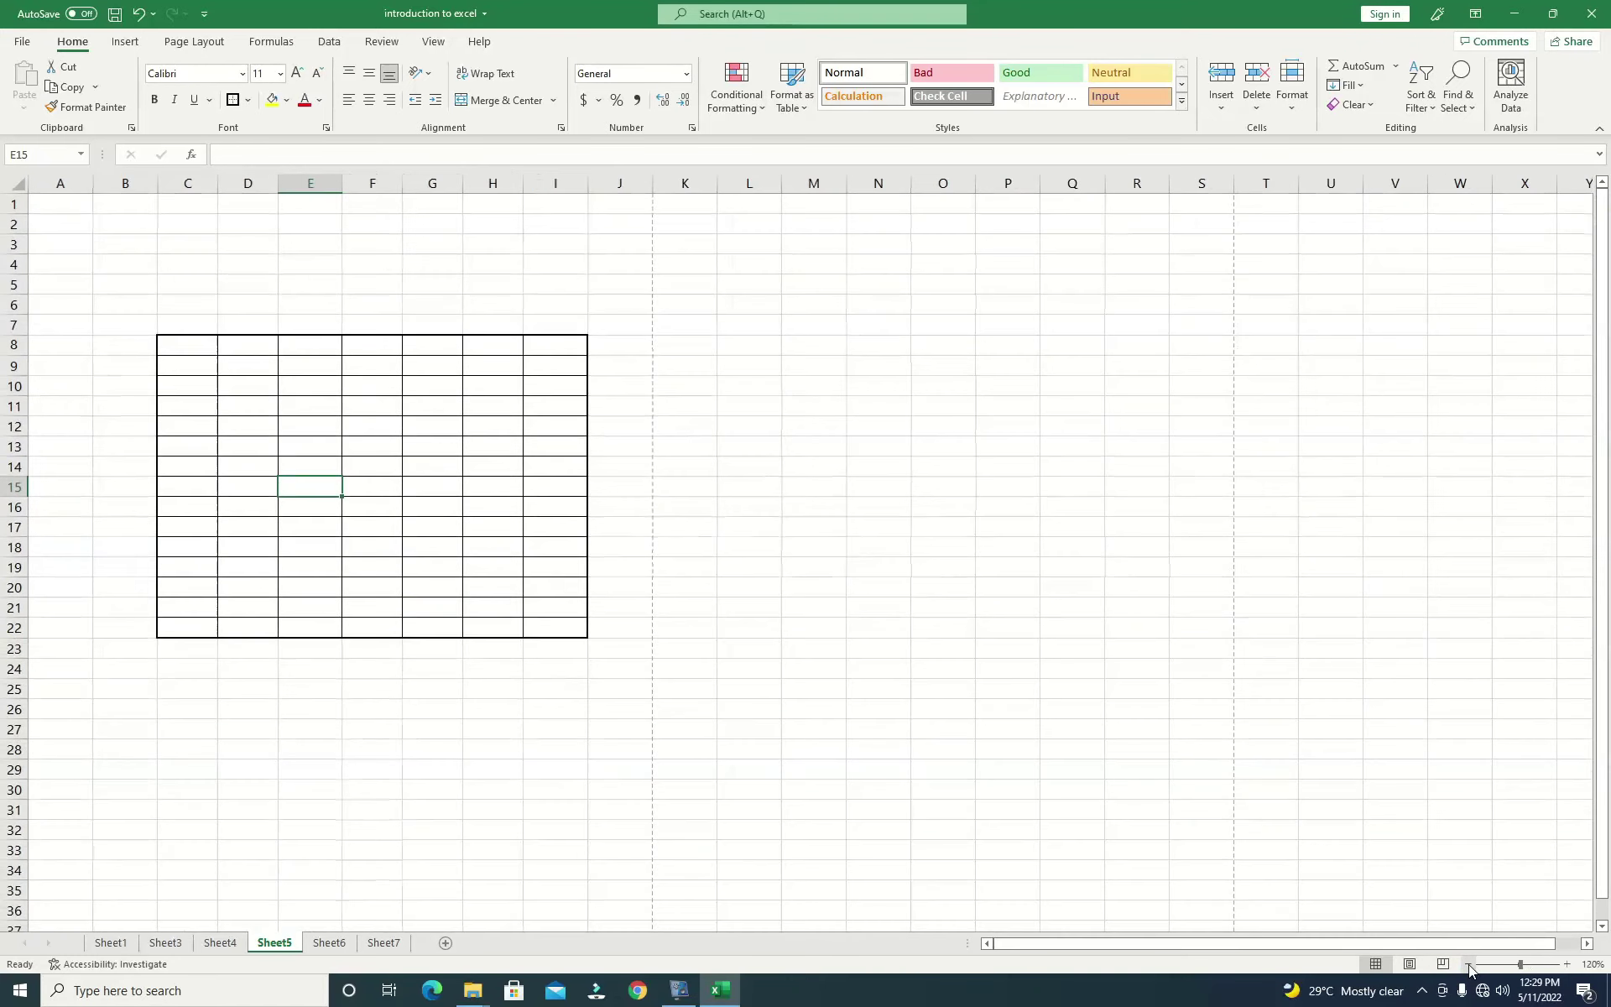
pyautogui.click(1468, 964)
pyautogui.click(604, 518)
pyautogui.moveTo(151, 332); pyautogui.dragTo(503, 582)
pyautogui.click(249, 100)
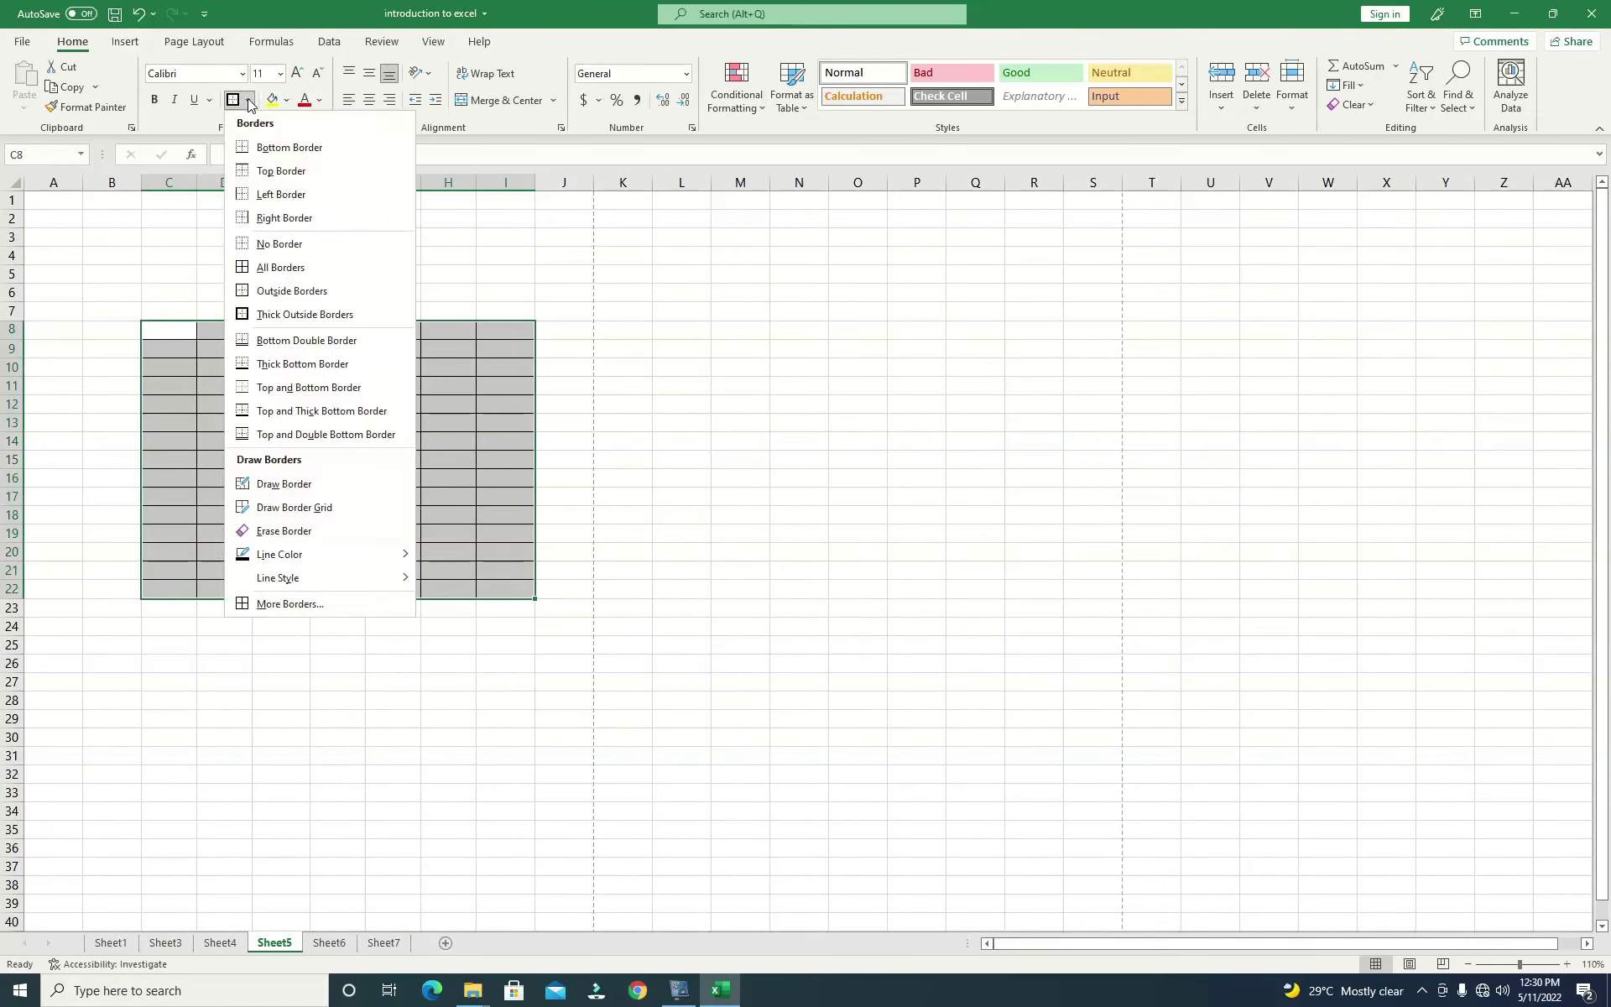
pyautogui.click(350, 613)
pyautogui.moveTo(355, 222); pyautogui.dragTo(834, 235)
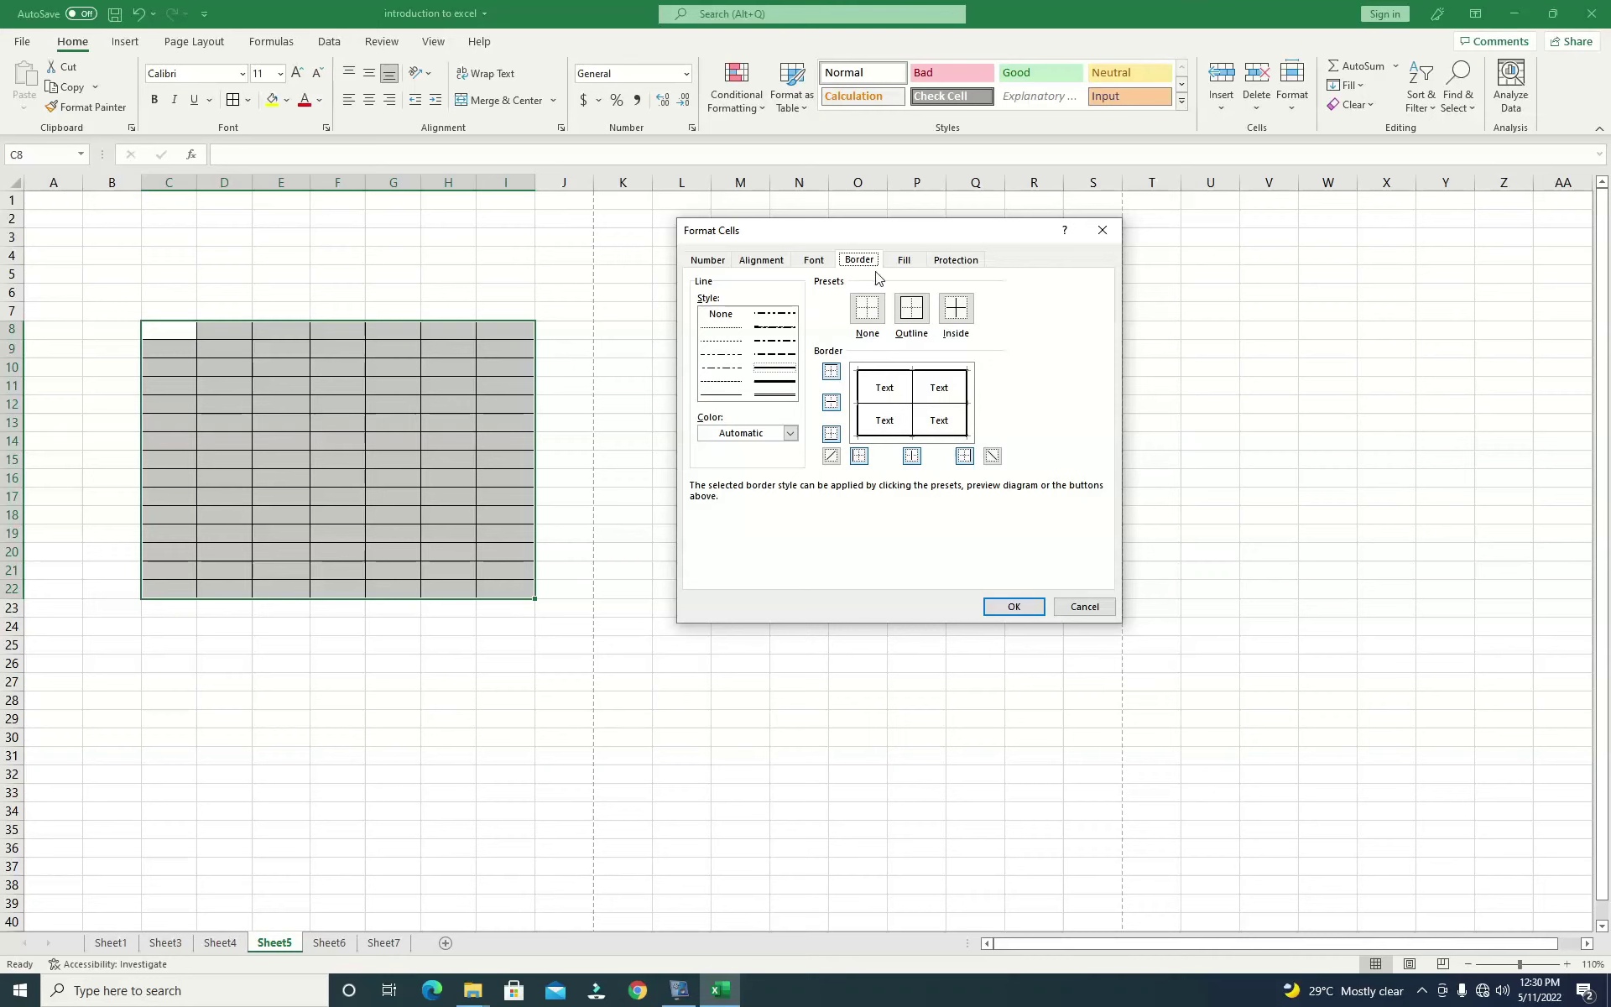
pyautogui.click(1082, 605)
pyautogui.click(343, 459)
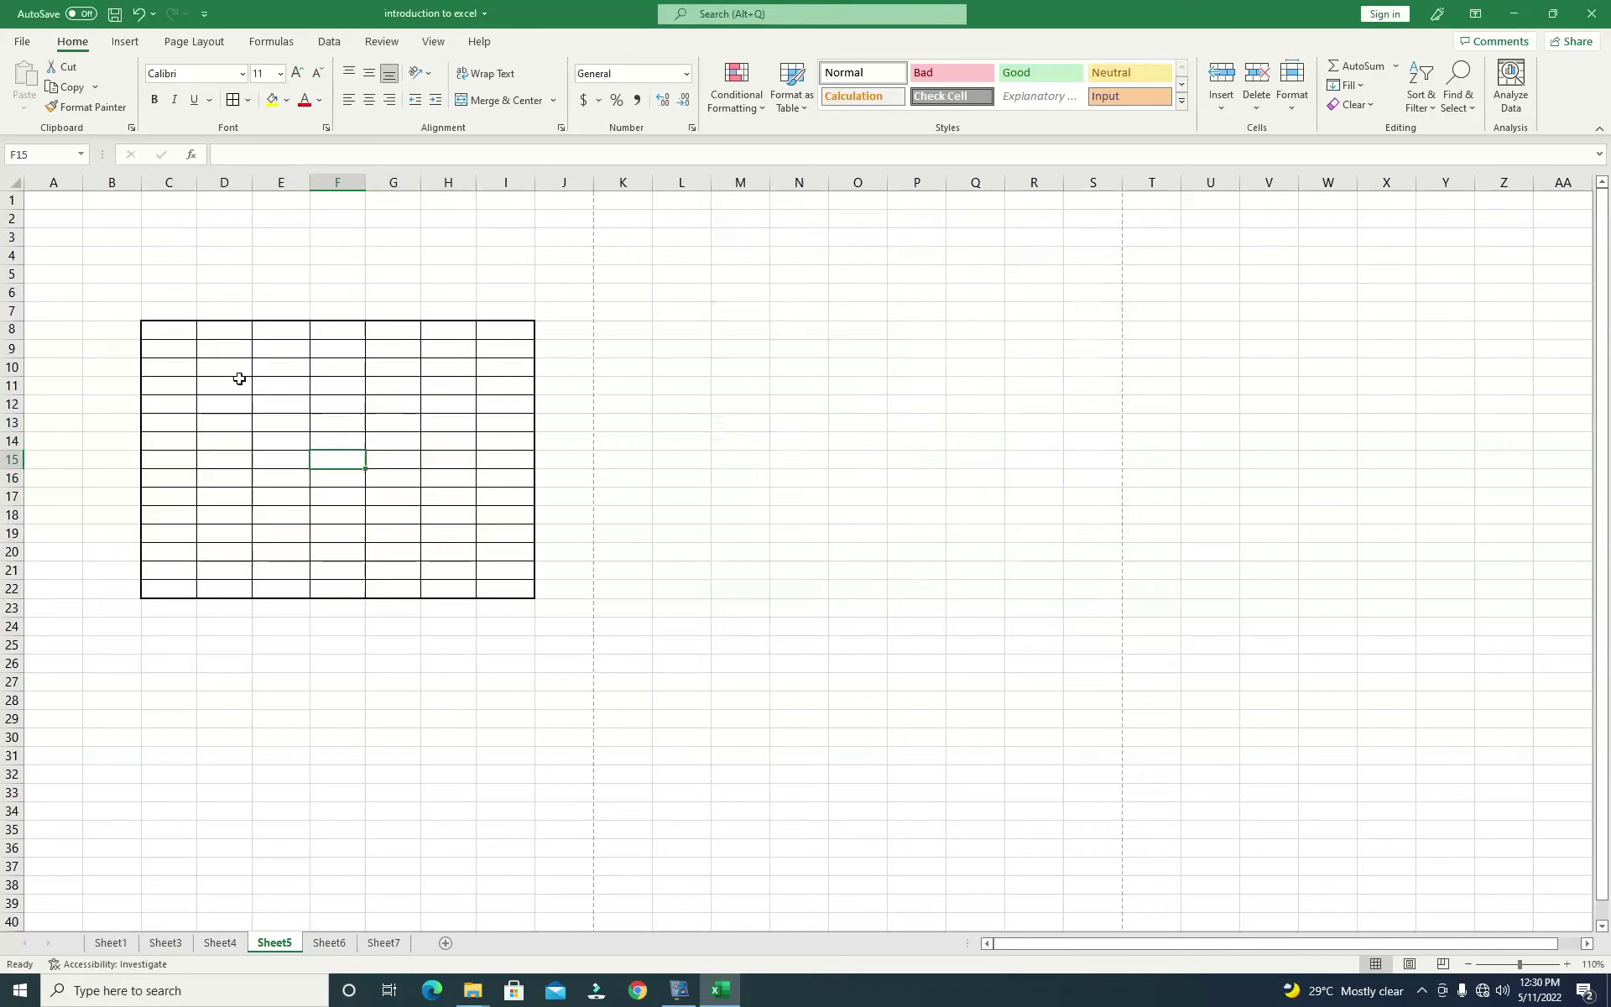
# Delete the cells B6:J24 containing the bordered table, using the Shift cells left option.
pyautogui.moveTo(115, 299); pyautogui.dragTo(550, 625)
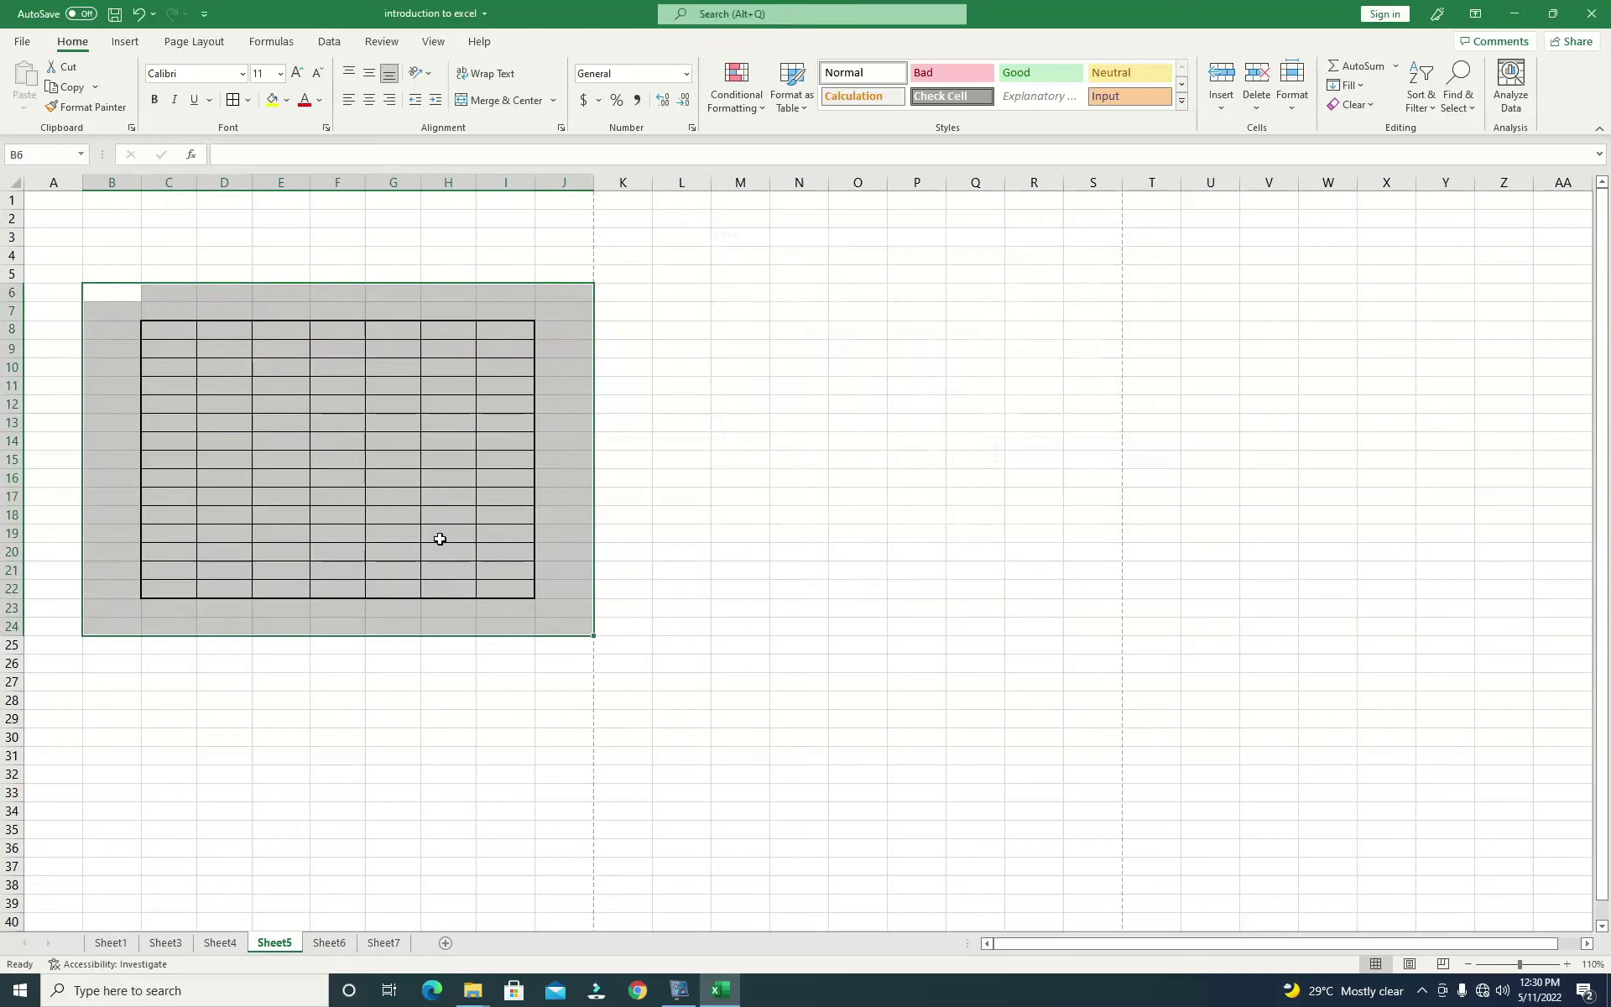
pyautogui.rightClick(390, 428)
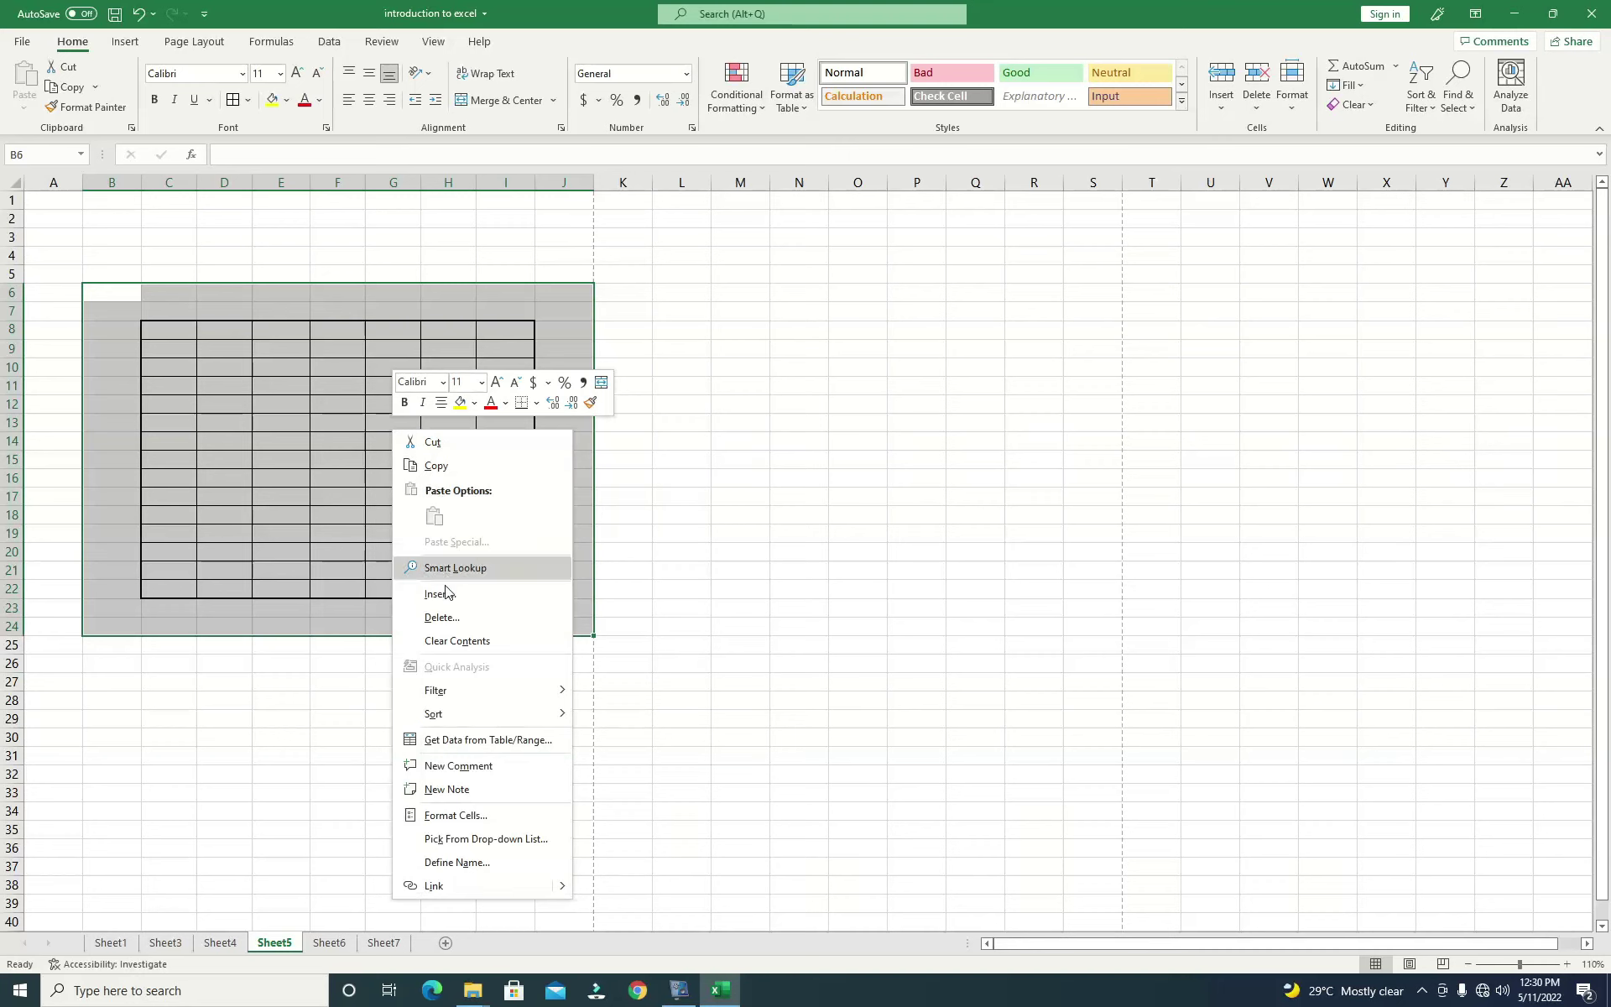
pyautogui.click(451, 620)
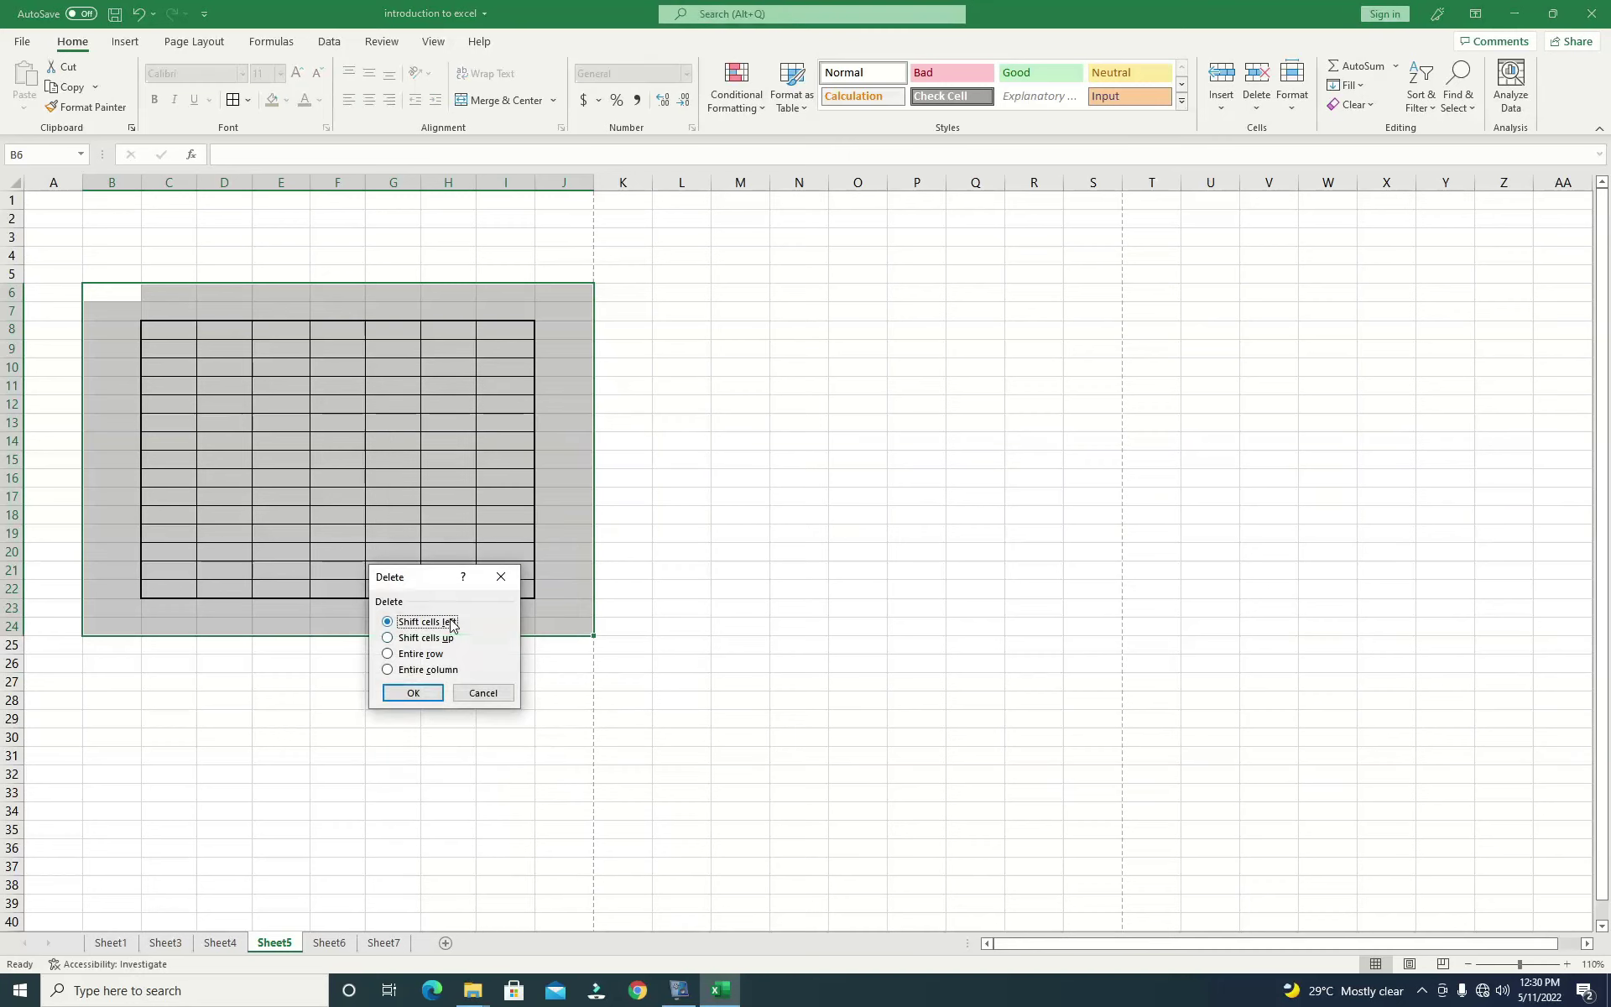
pyautogui.click(423, 692)
pyautogui.click(406, 475)
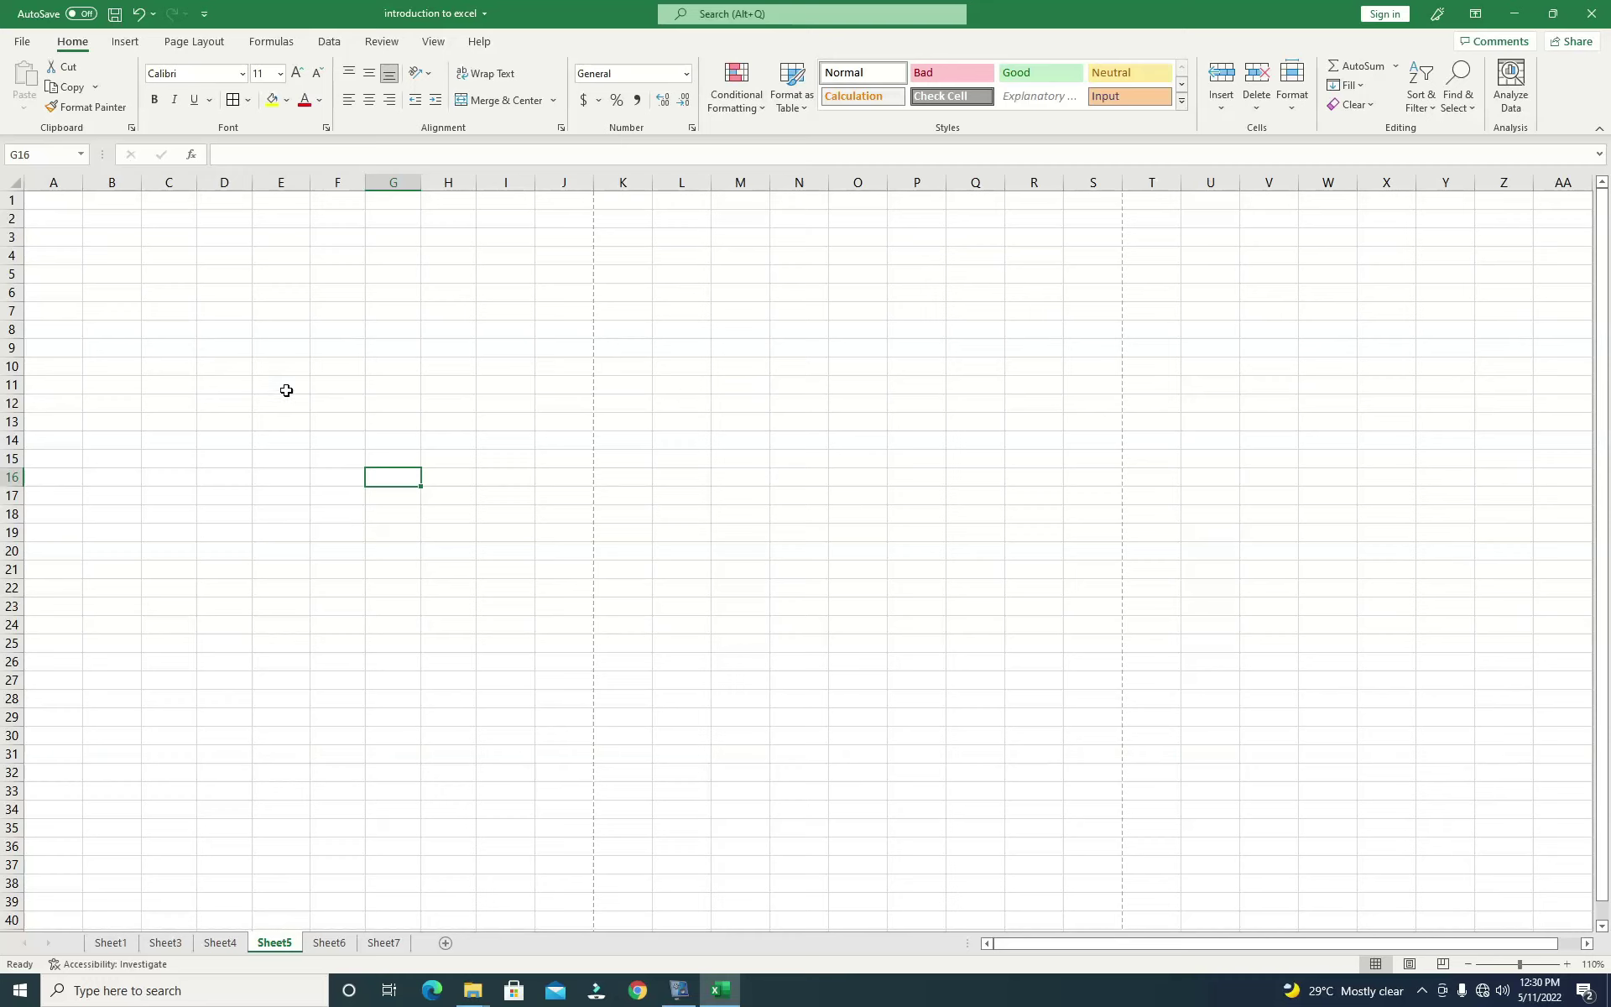
# Open the detailed border settings for the range C7:H22 and try switching individual top, bottom, right and inside borders.
pyautogui.moveTo(188, 307); pyautogui.dragTo(453, 585)
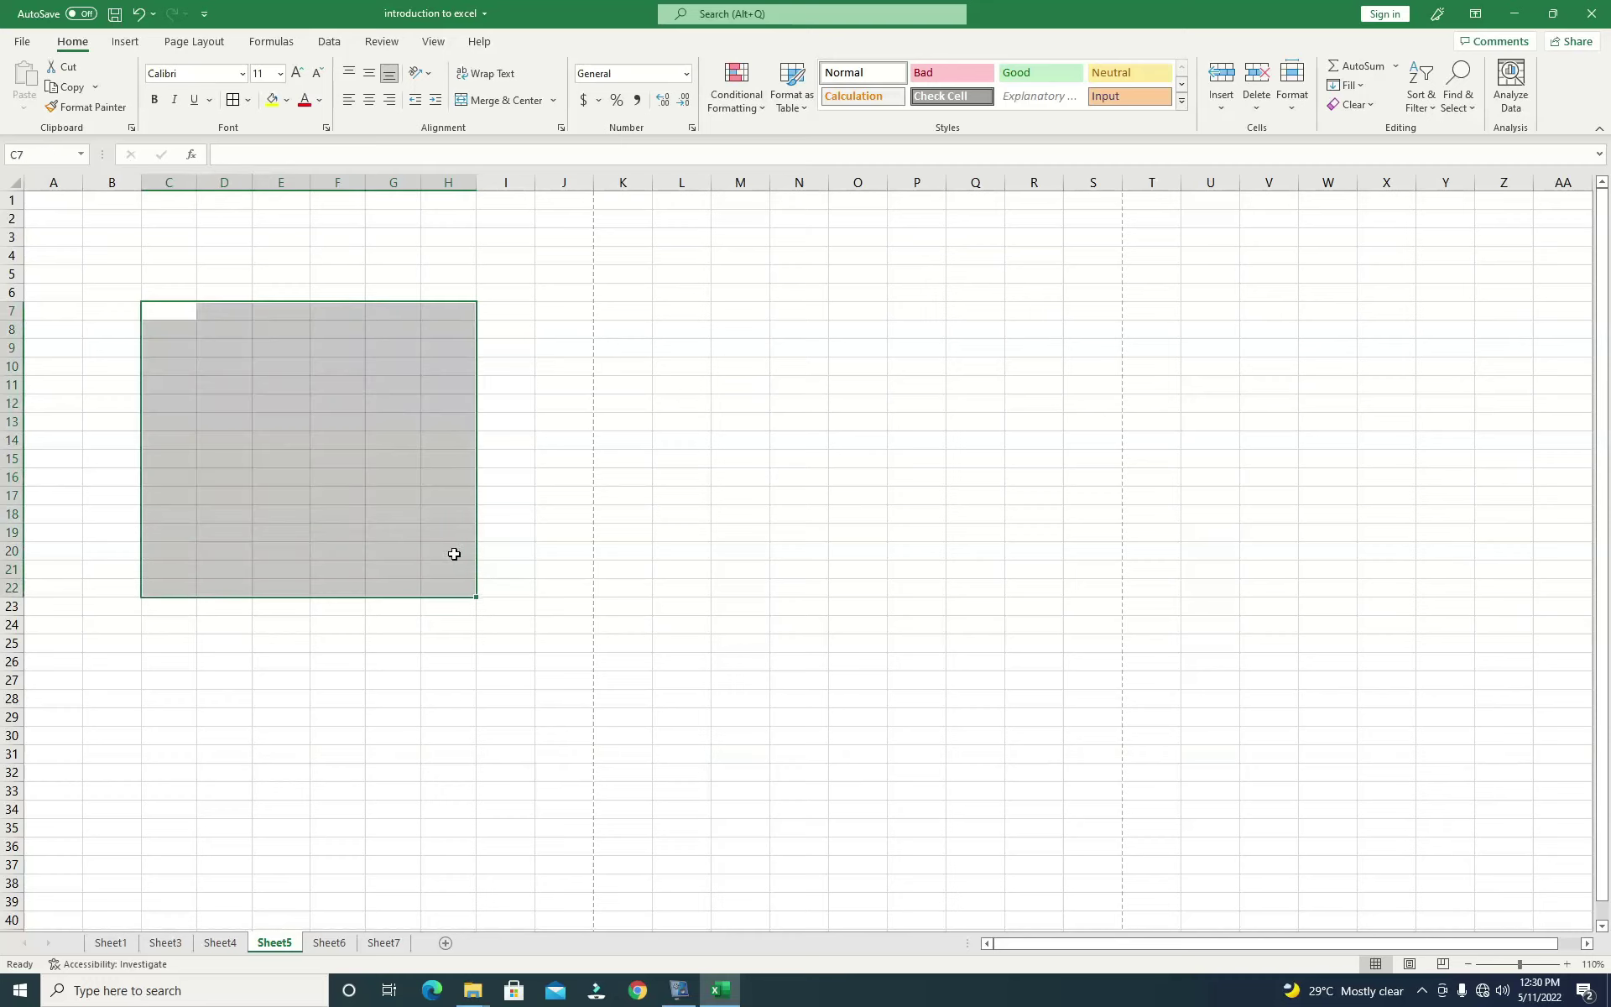
pyautogui.click(248, 100)
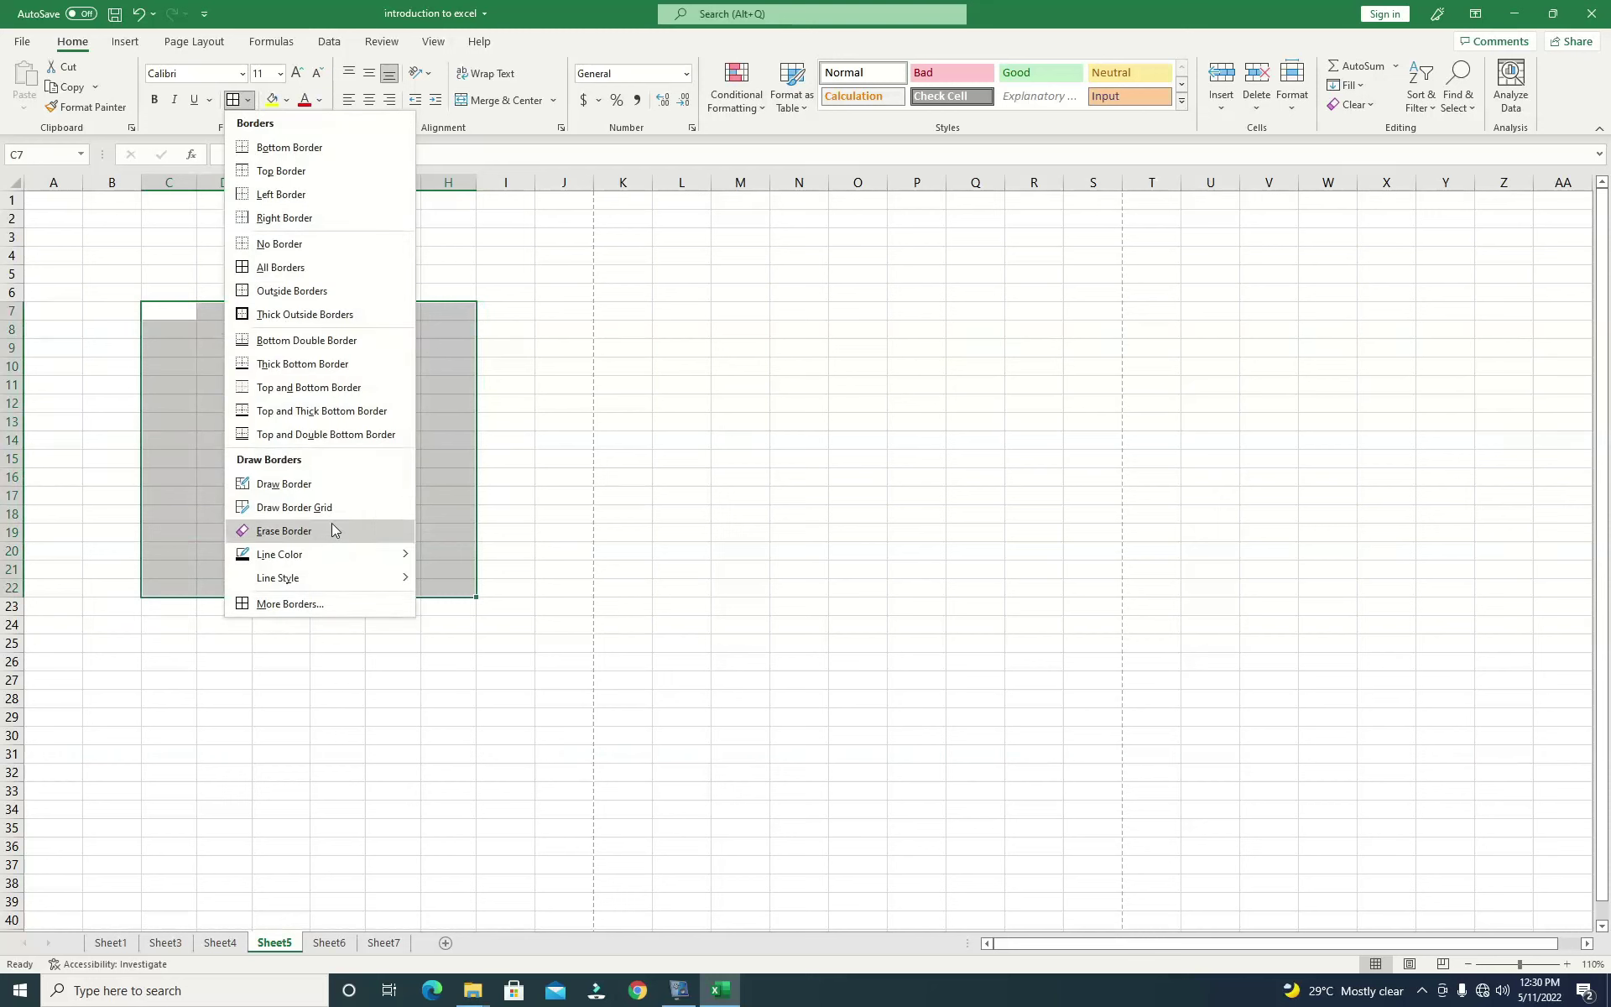
pyautogui.click(288, 604)
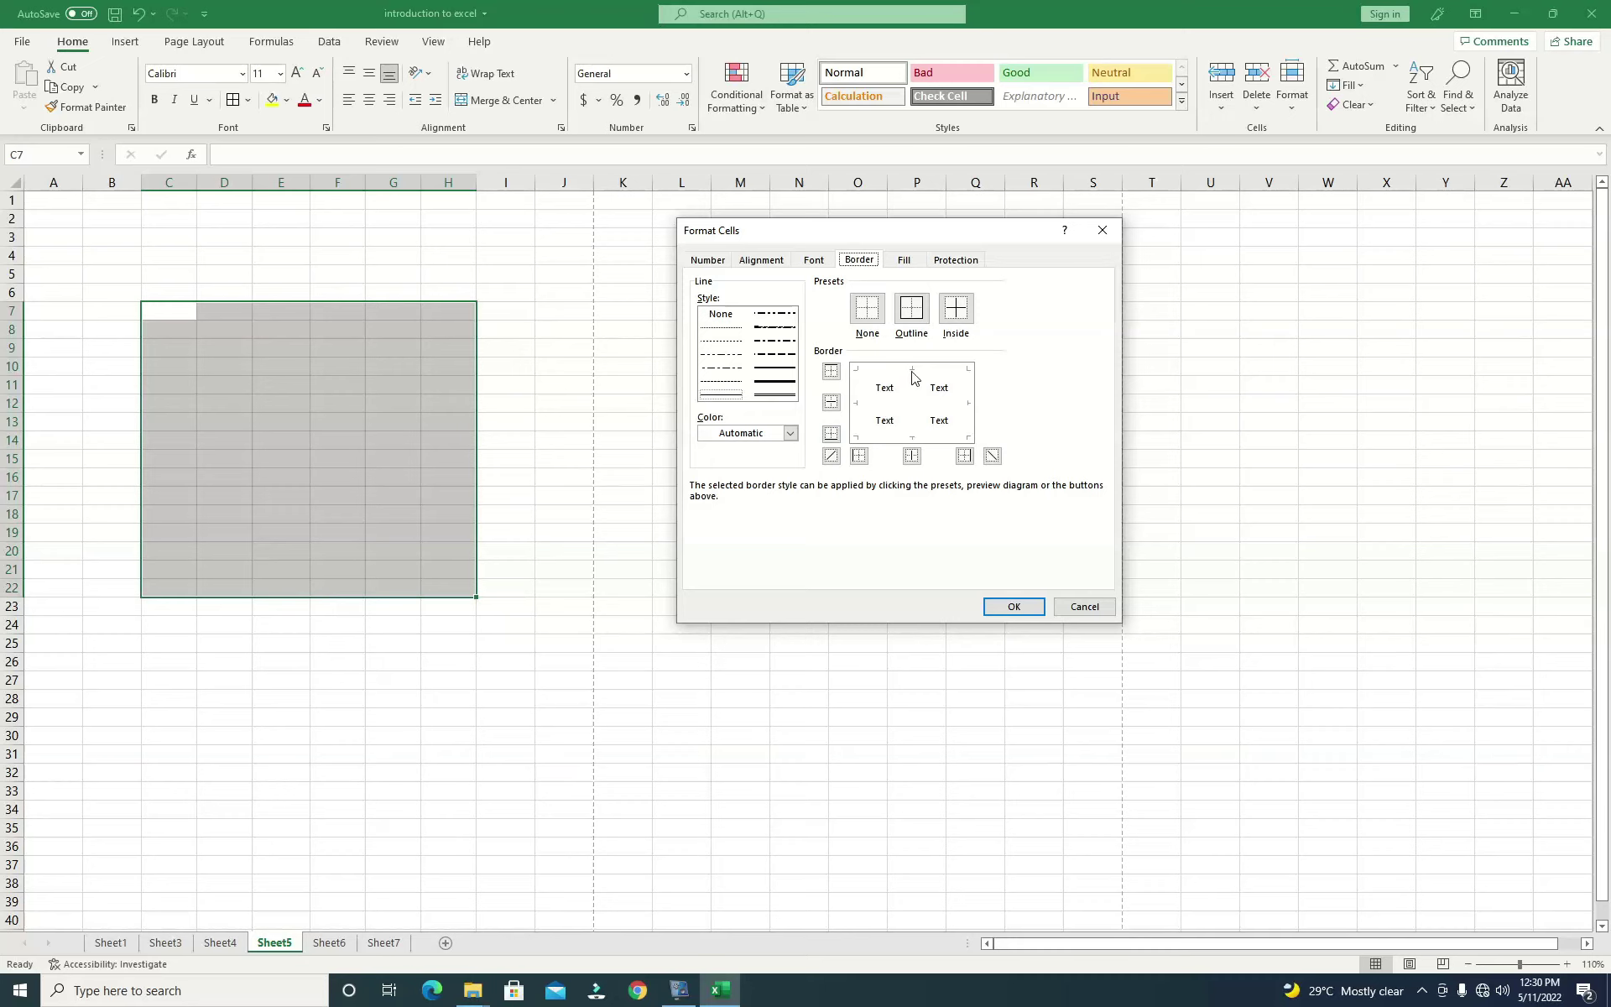
pyautogui.click(913, 371)
pyautogui.click(913, 372)
pyautogui.click(913, 435)
pyautogui.click(970, 411)
pyautogui.click(971, 411)
pyautogui.click(969, 409)
pyautogui.click(913, 368)
pyautogui.click(914, 368)
pyautogui.click(914, 368)
pyautogui.click(913, 369)
pyautogui.click(913, 437)
pyautogui.click(889, 396)
pyautogui.click(894, 388)
pyautogui.click(896, 384)
pyautogui.click(897, 382)
pyautogui.click(912, 372)
pyautogui.click(912, 371)
pyautogui.click(913, 374)
pyautogui.click(913, 375)
pyautogui.click(913, 374)
# Try the Inside and Outline border presets for C7:H22, and clear all borders with the None preset.
pyautogui.click(952, 315)
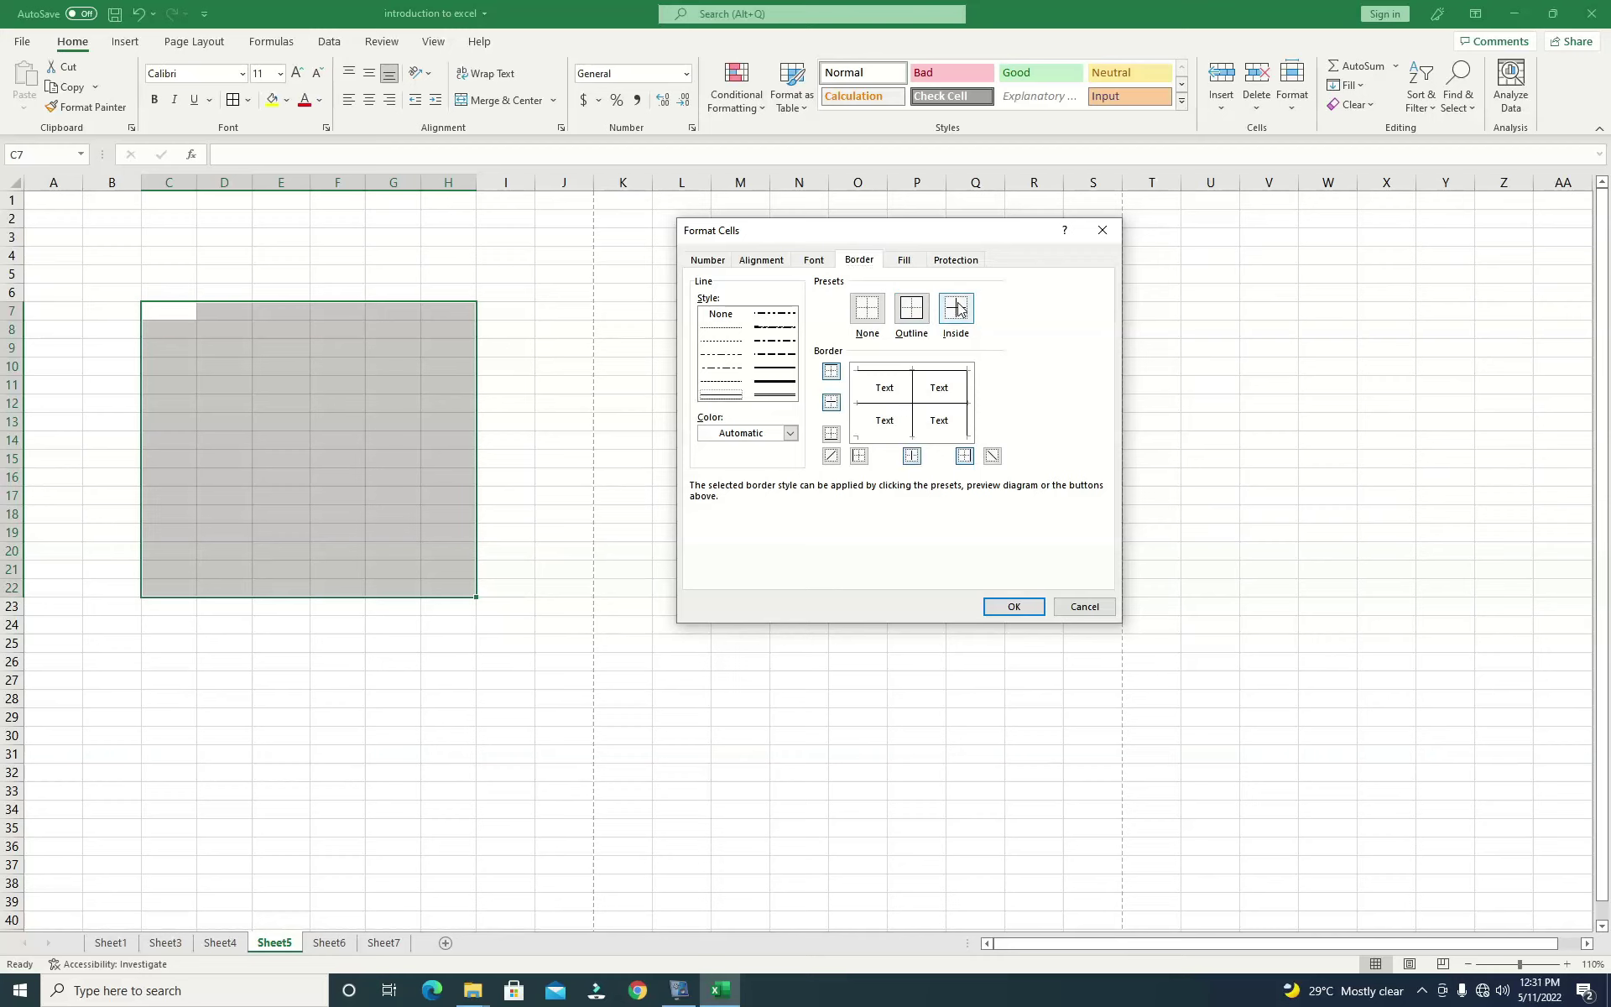
pyautogui.click(957, 312)
pyautogui.click(913, 315)
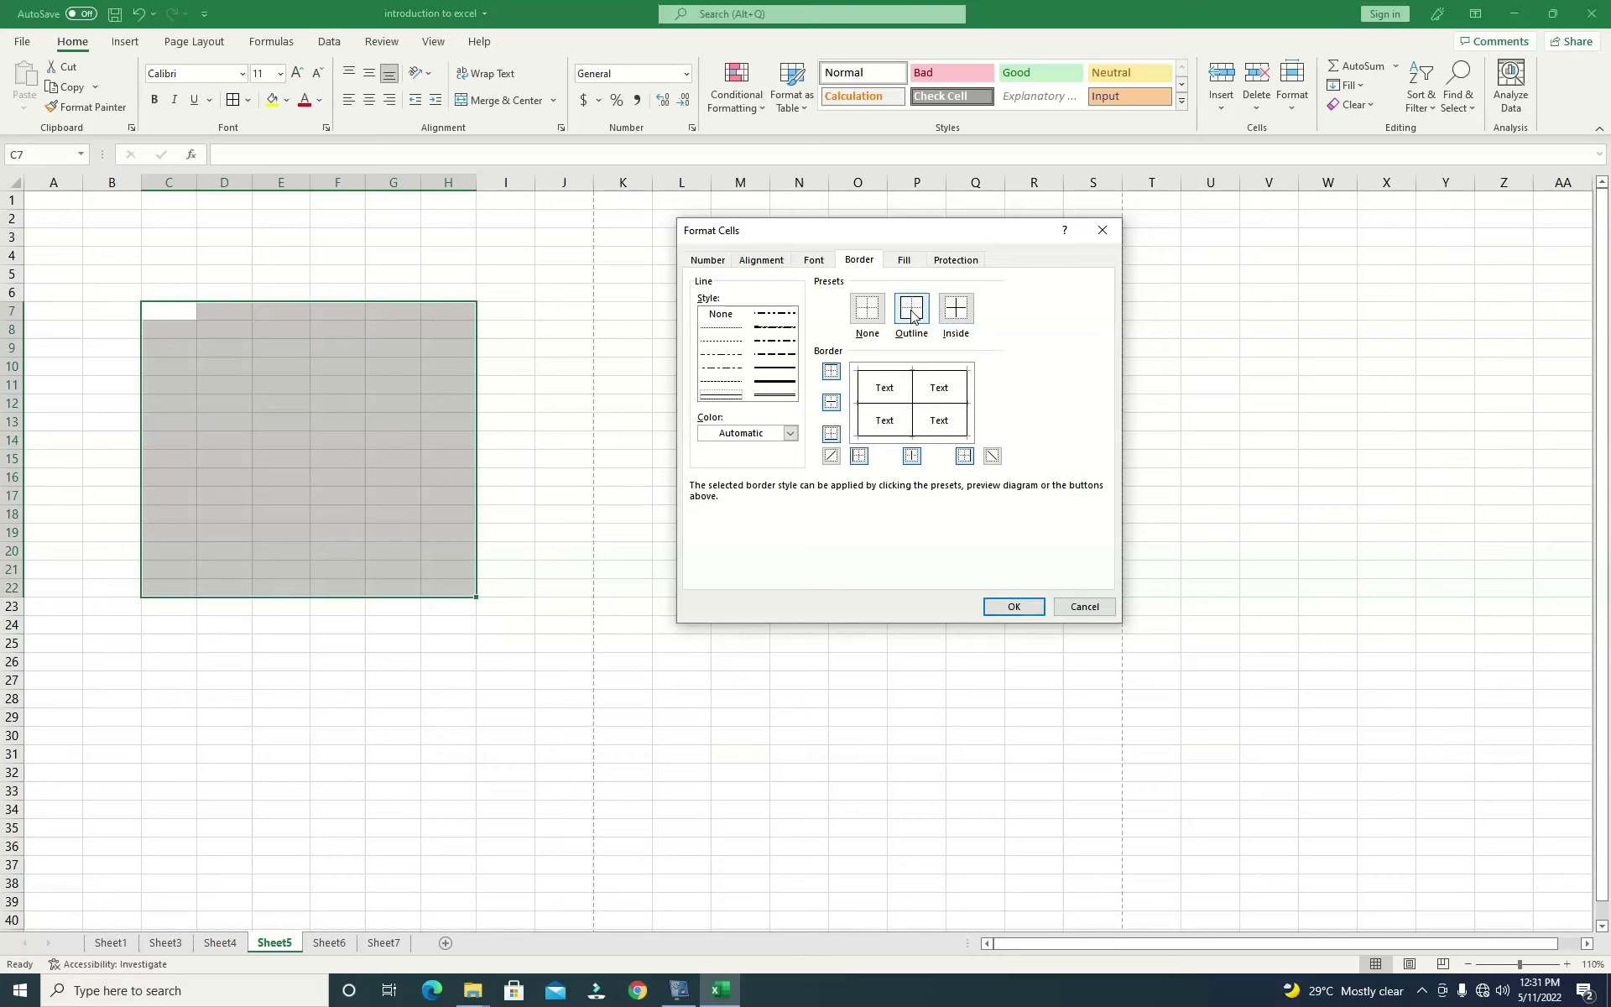
pyautogui.click(868, 317)
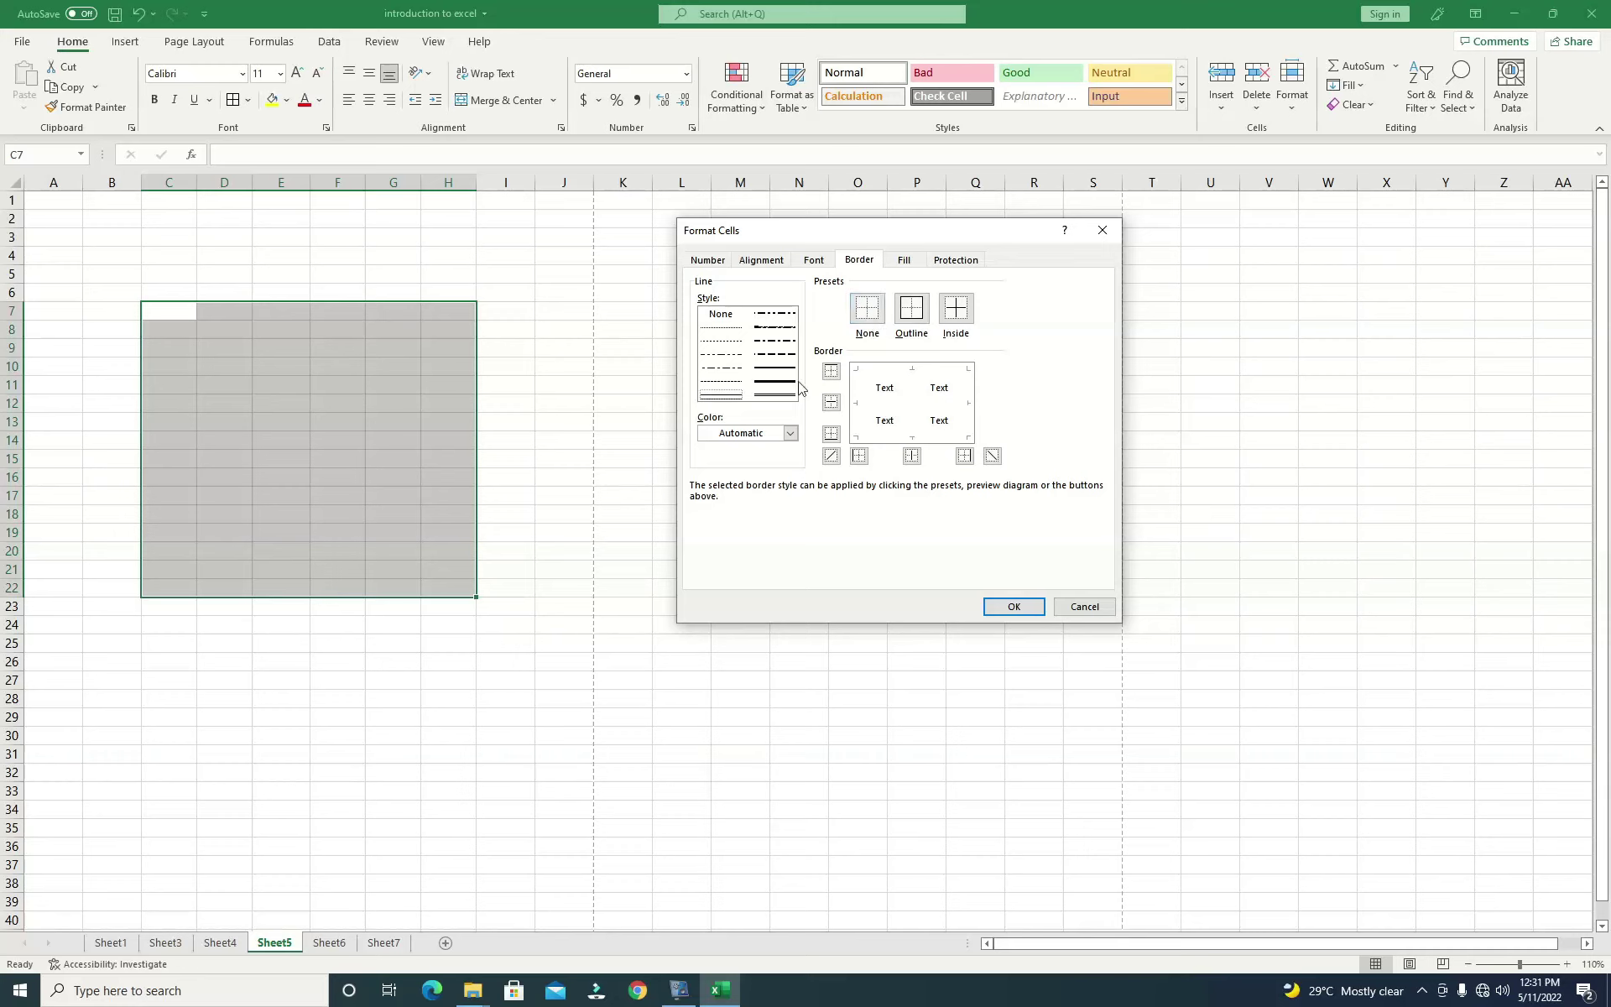
# Add outline and inside borders to C7:H22, try several line styles, and set the inside borders to a double line.
pyautogui.click(911, 308)
pyautogui.click(956, 308)
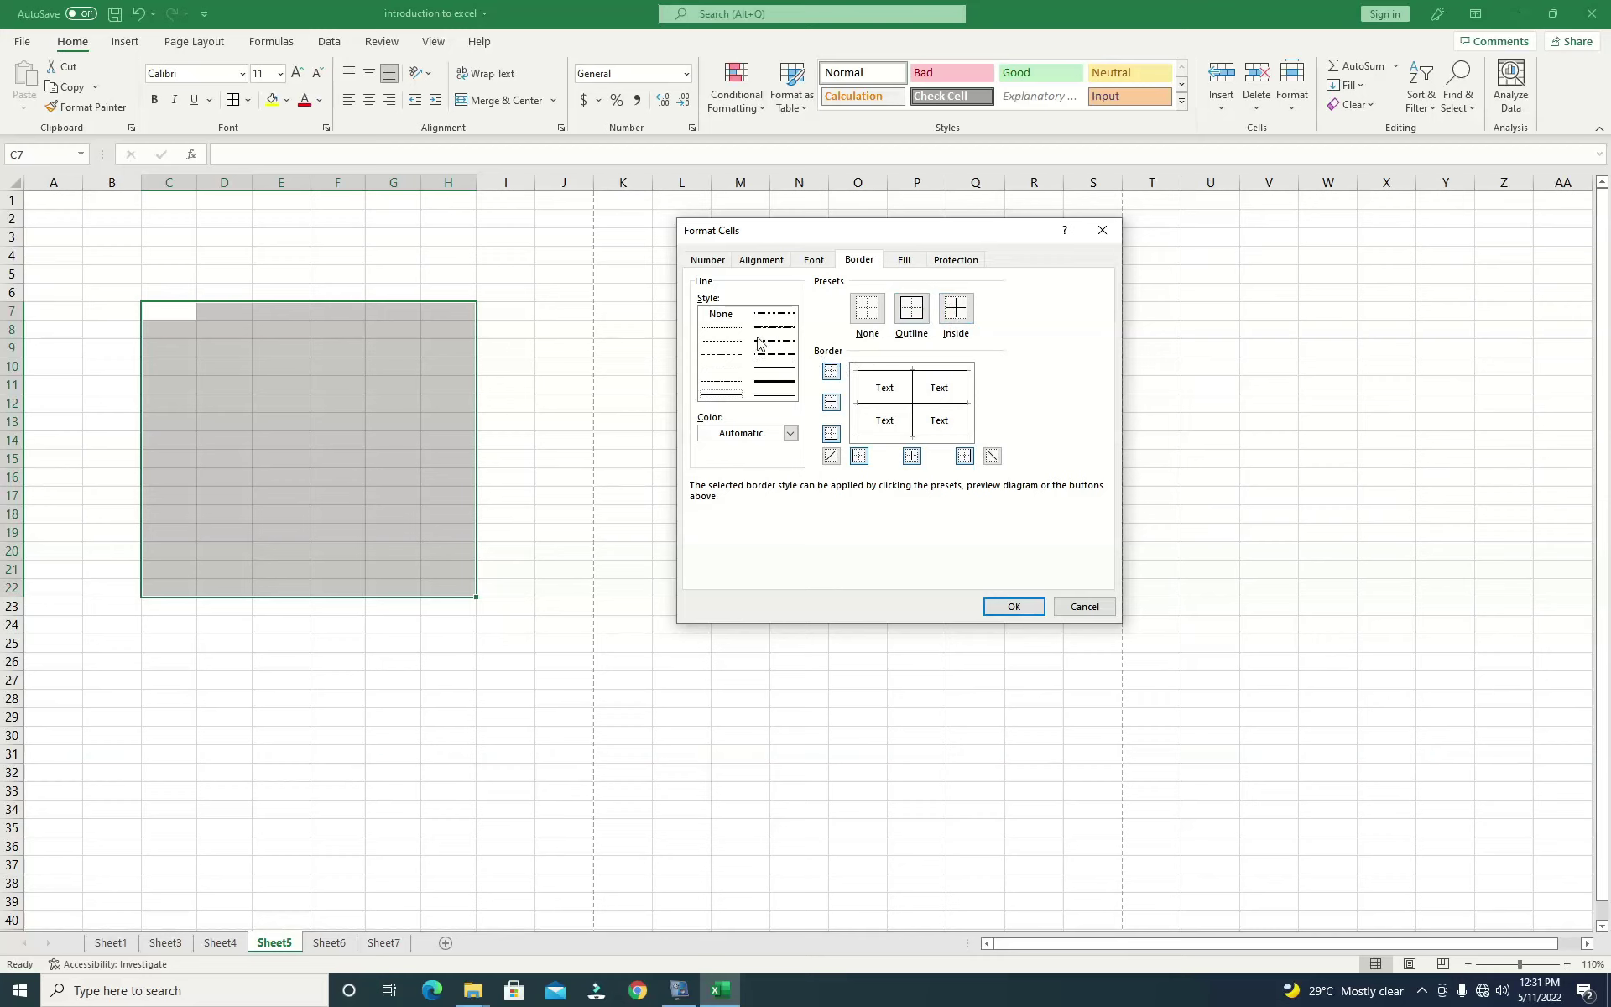
pyautogui.click(727, 329)
pyautogui.click(763, 354)
pyautogui.click(763, 384)
pyautogui.click(767, 394)
pyautogui.click(788, 435)
pyautogui.click(788, 434)
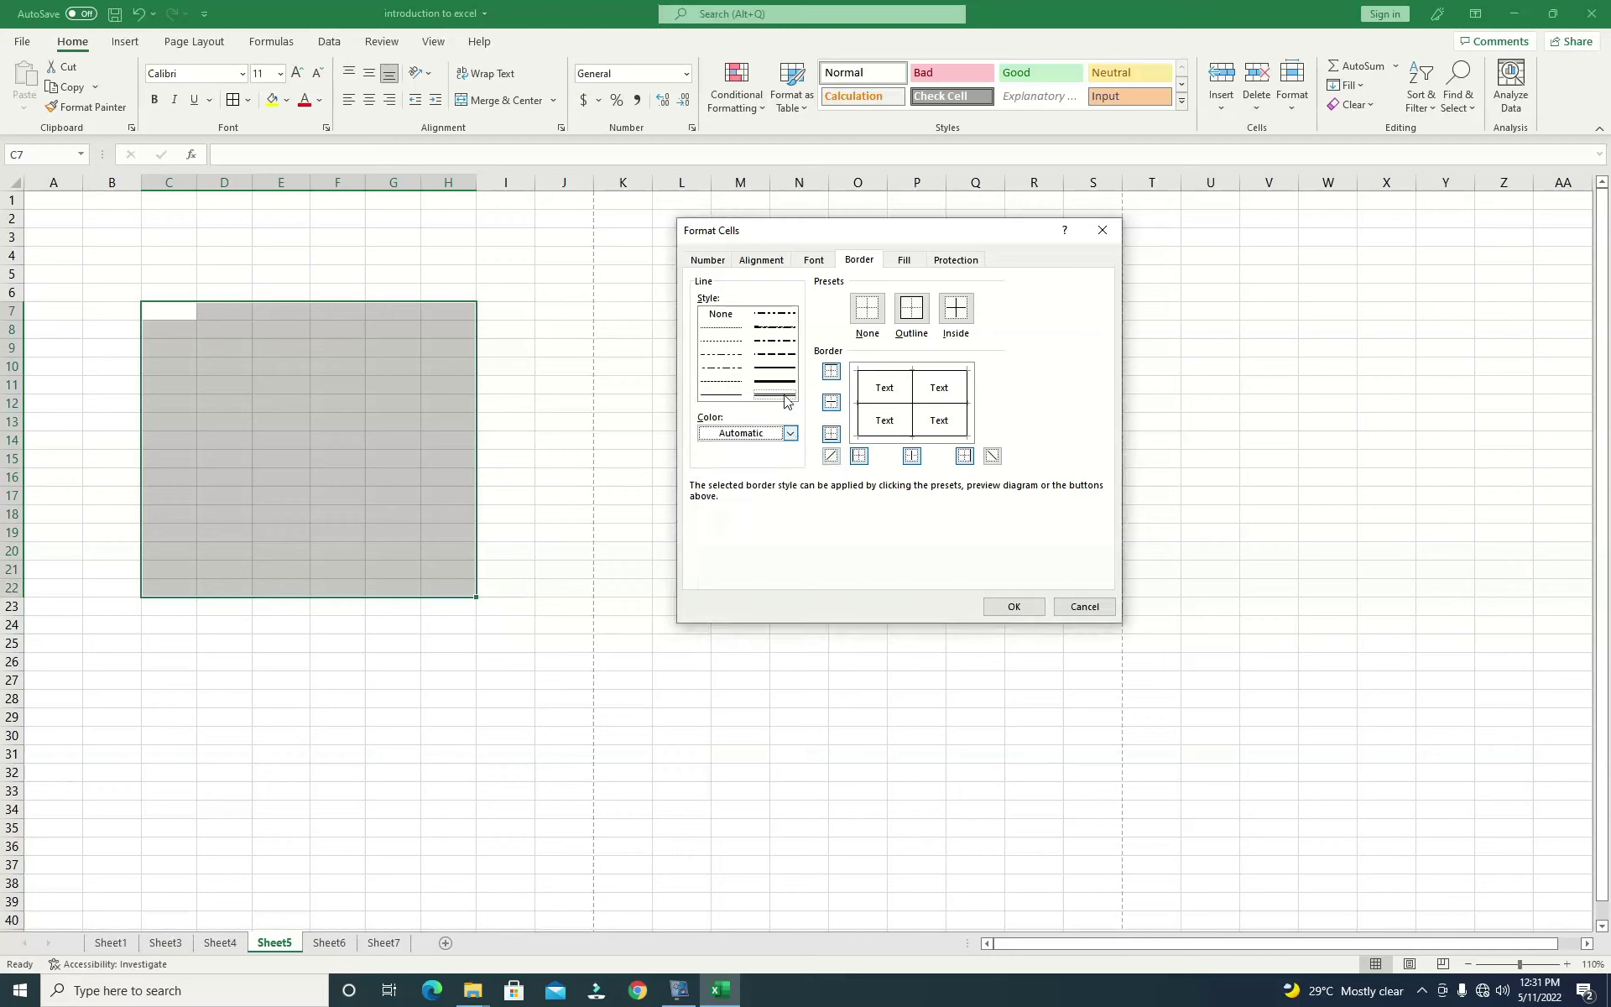
pyautogui.click(956, 311)
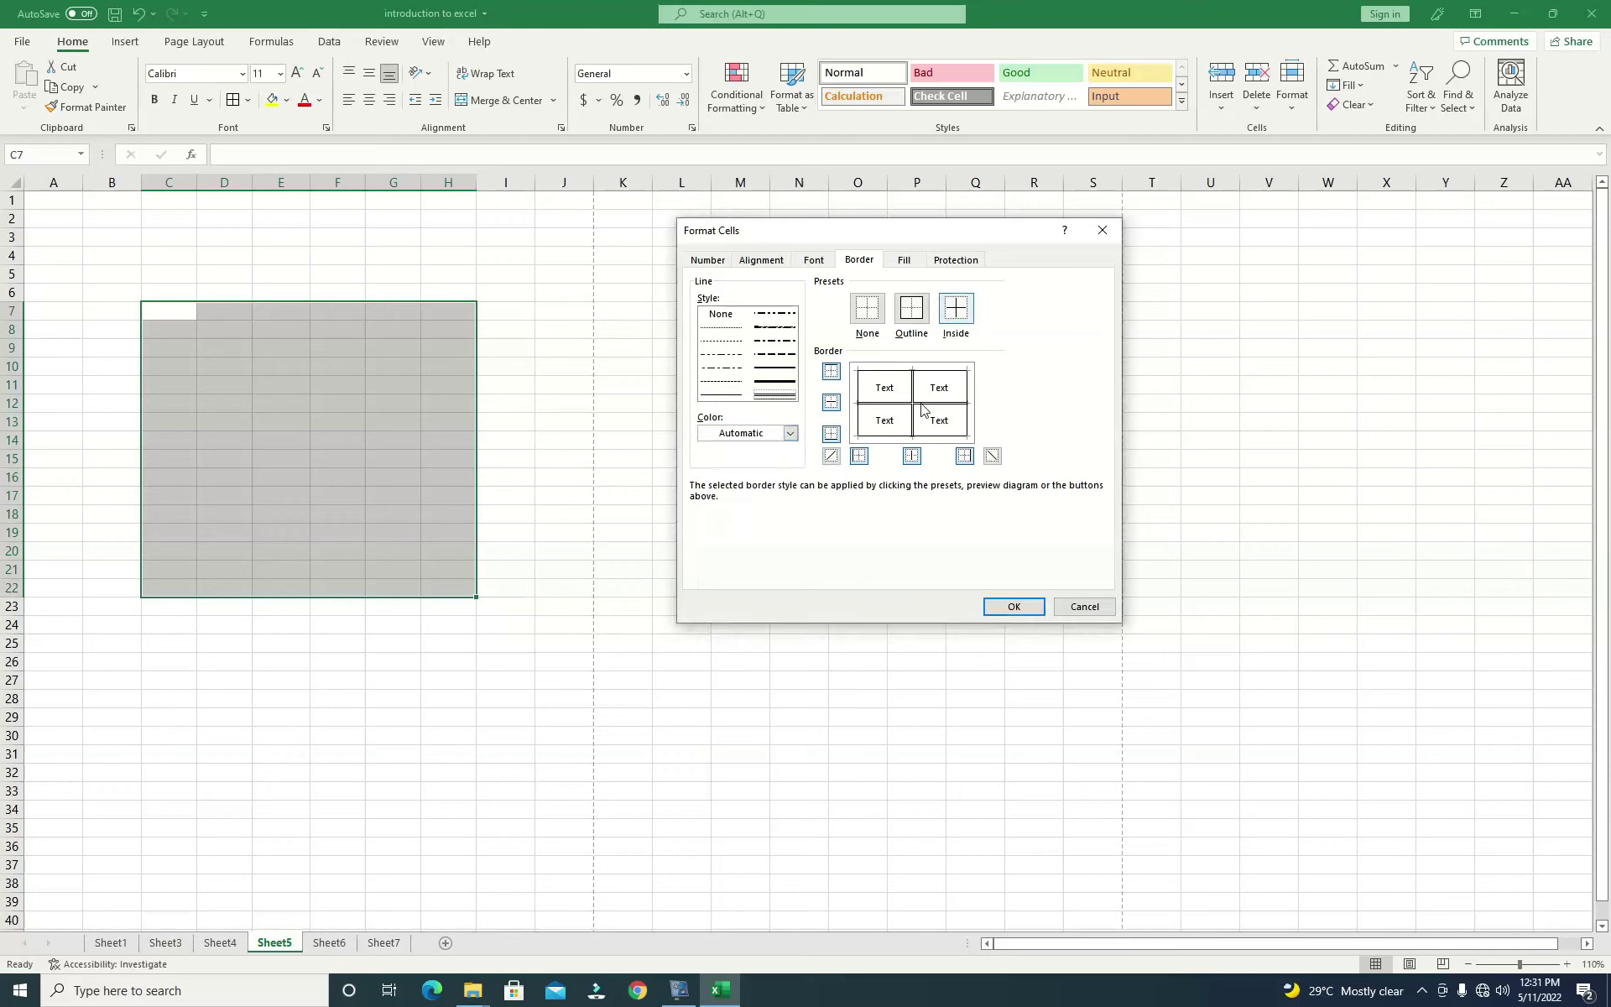
# Set both the outline and inside borders of C7:H22 to the thick solid line style.
pyautogui.click(786, 383)
pyautogui.click(780, 377)
pyautogui.click(779, 383)
pyautogui.click(912, 310)
pyautogui.click(955, 311)
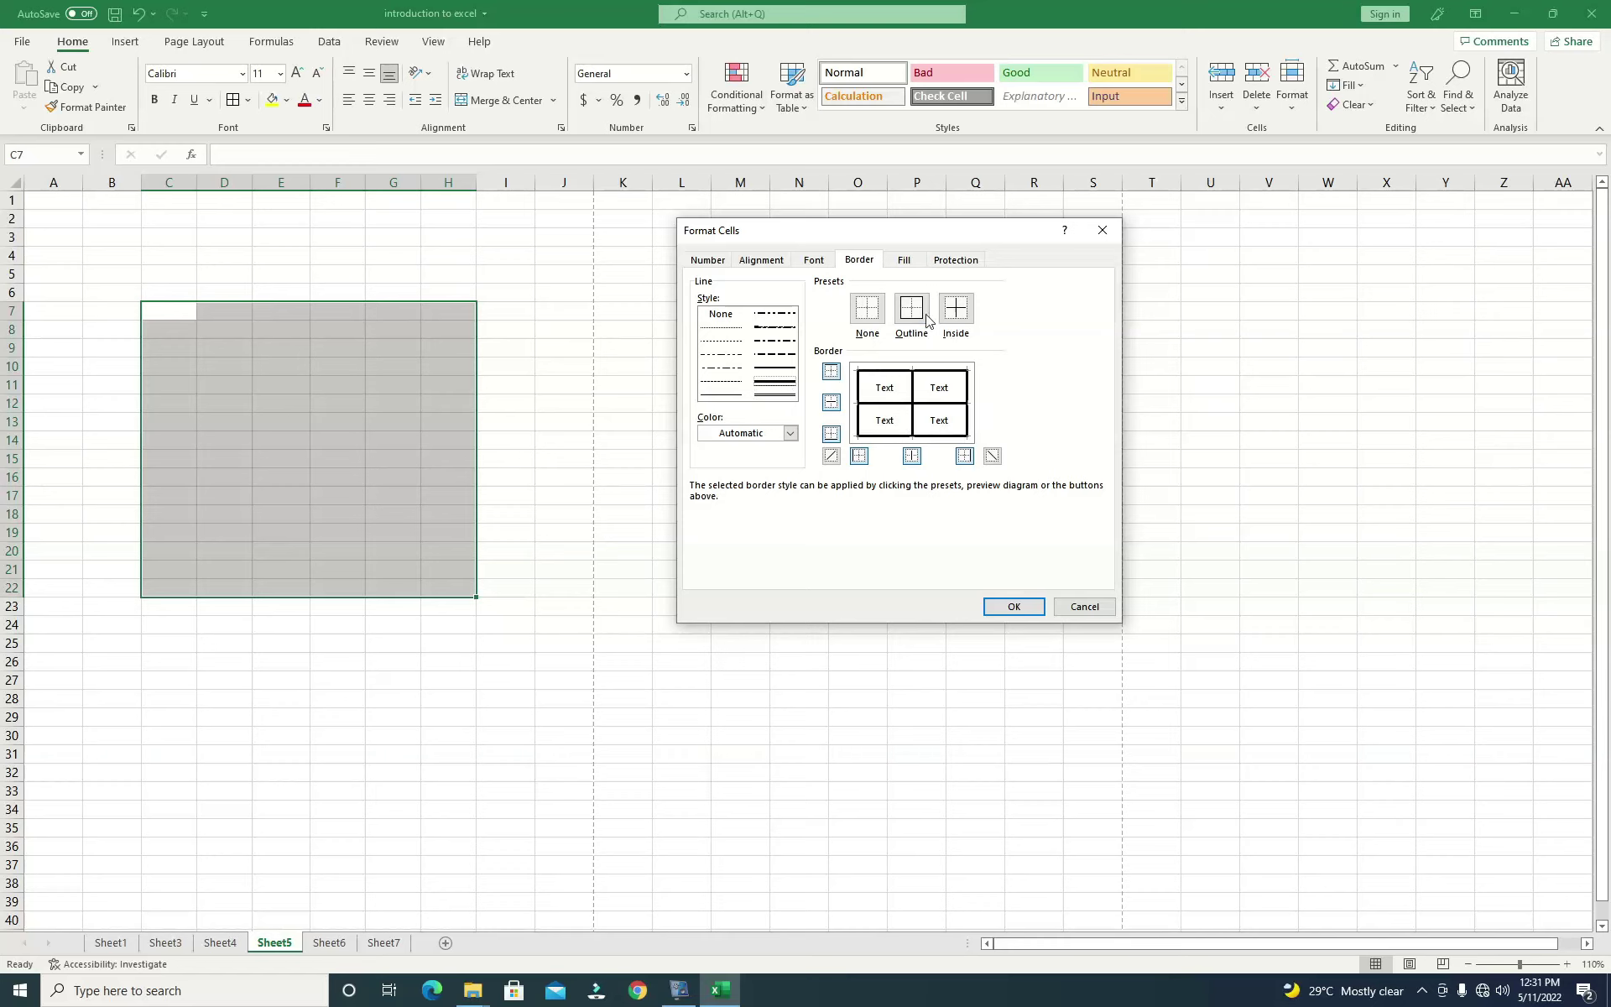
# Choose dark orange as the line color and apply the border settings to C7:H22.
pyautogui.click(789, 434)
pyautogui.click(780, 557)
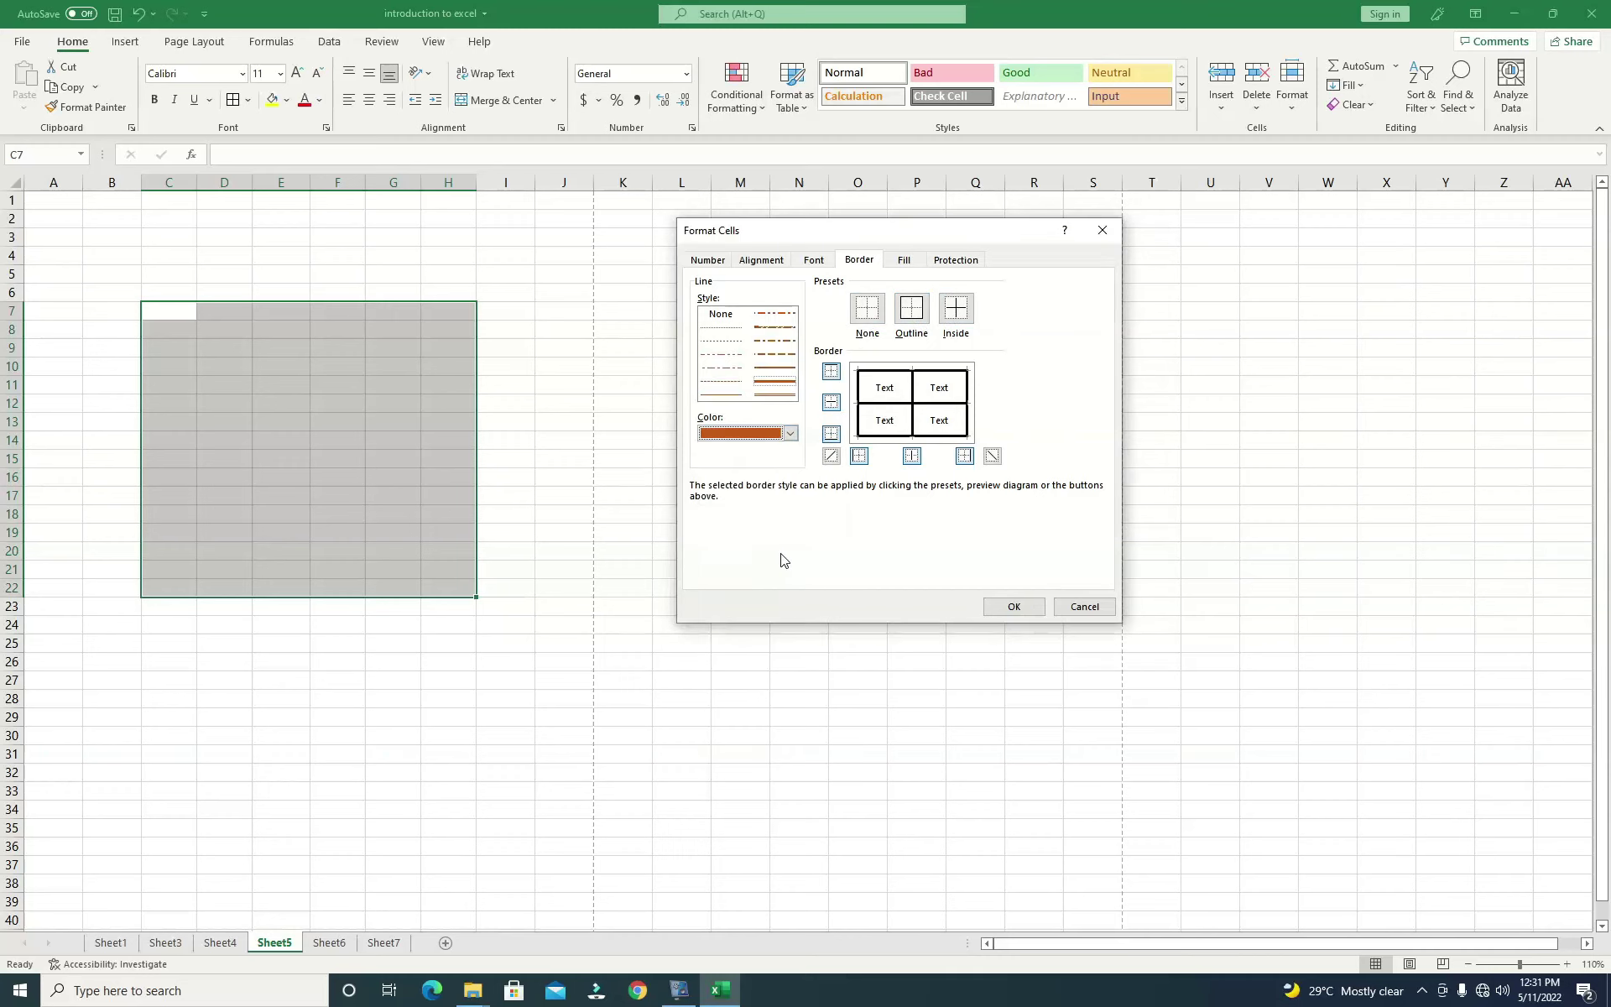
pyautogui.click(1022, 607)
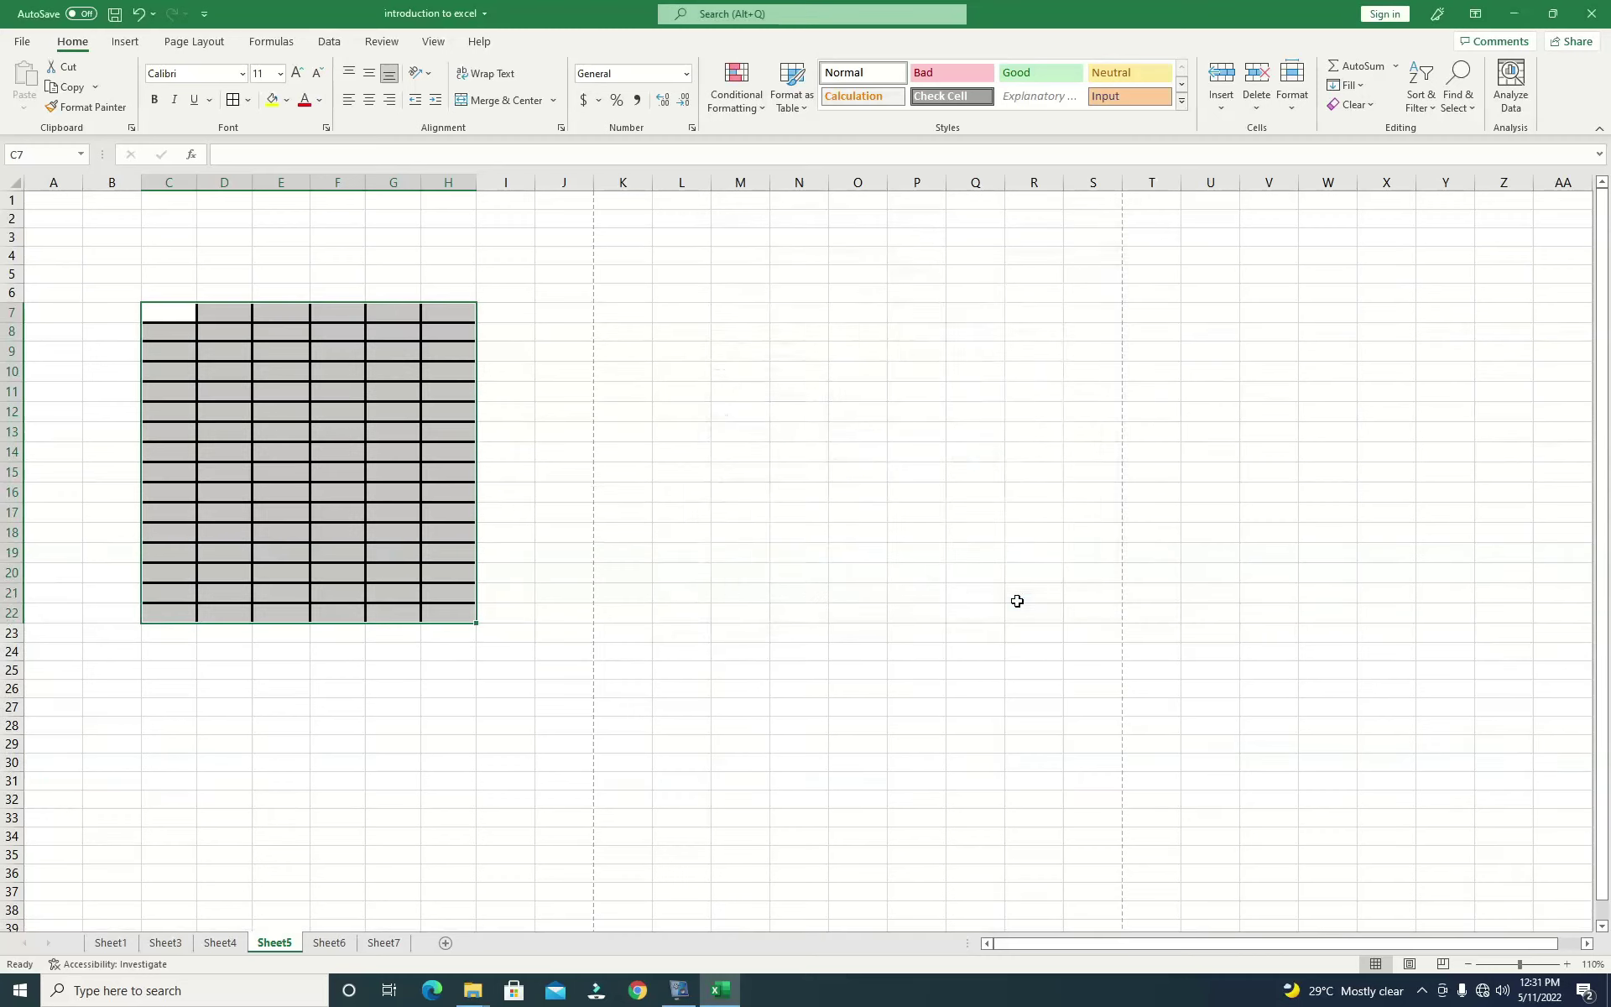
pyautogui.click(631, 556)
pyautogui.click(354, 428)
# Try to recolor the existing borders of C7:H22 by choosing dark orange as the line color.
pyautogui.moveTo(145, 307); pyautogui.dragTo(458, 615)
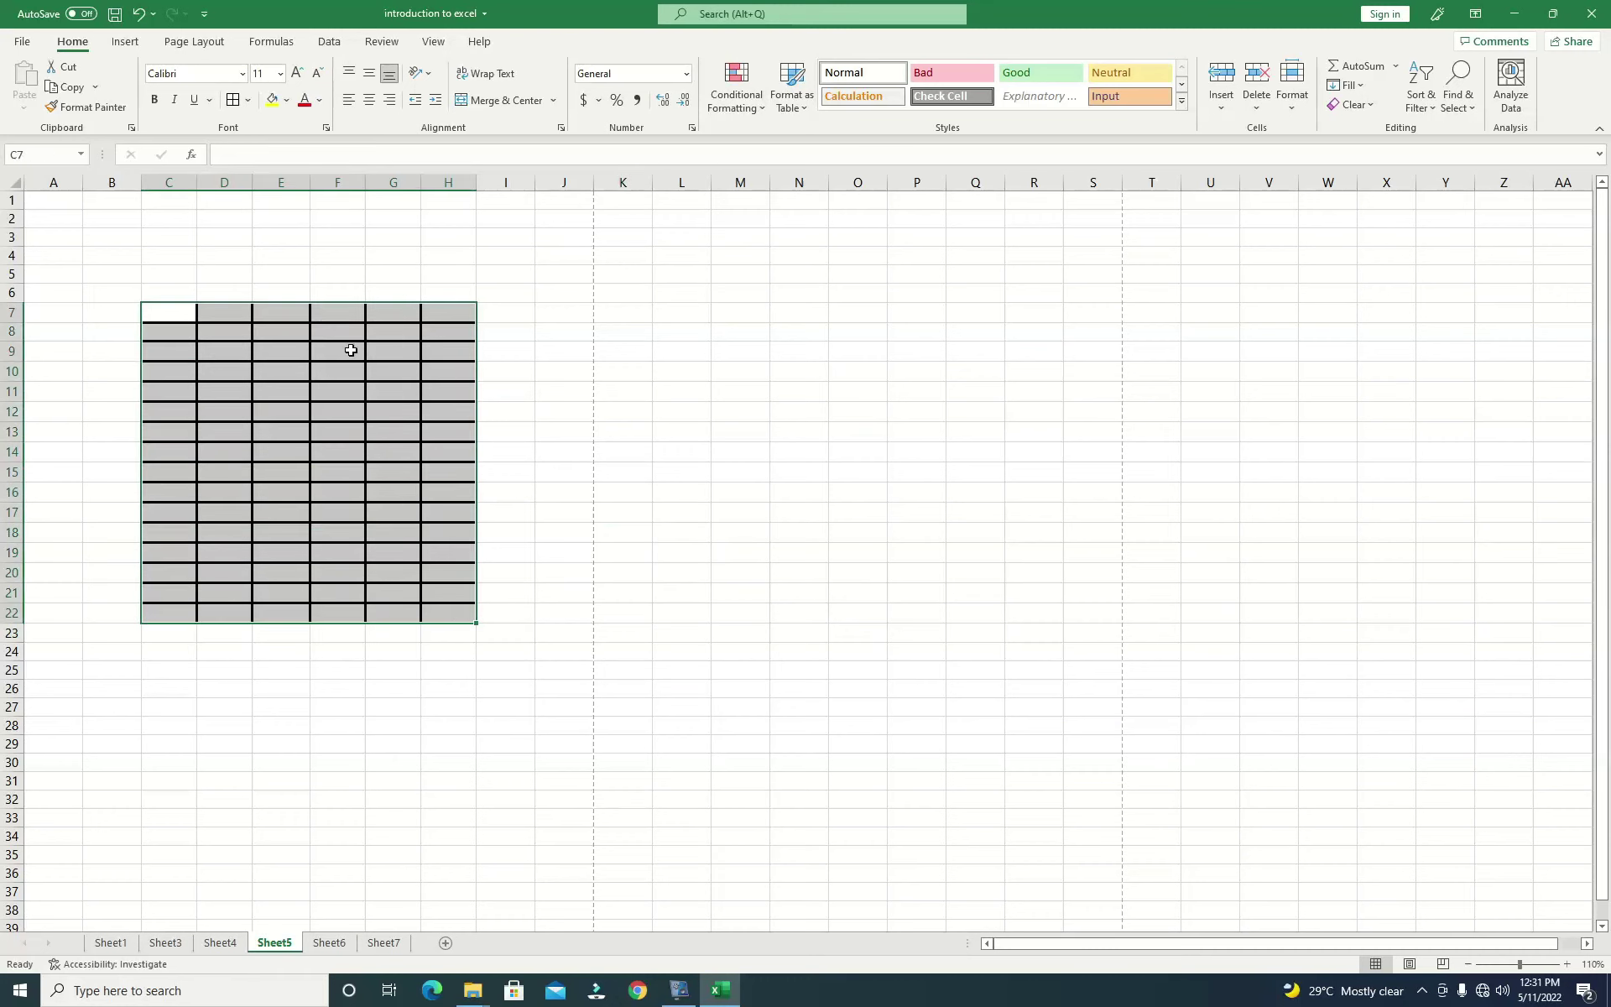
pyautogui.click(248, 100)
pyautogui.click(266, 603)
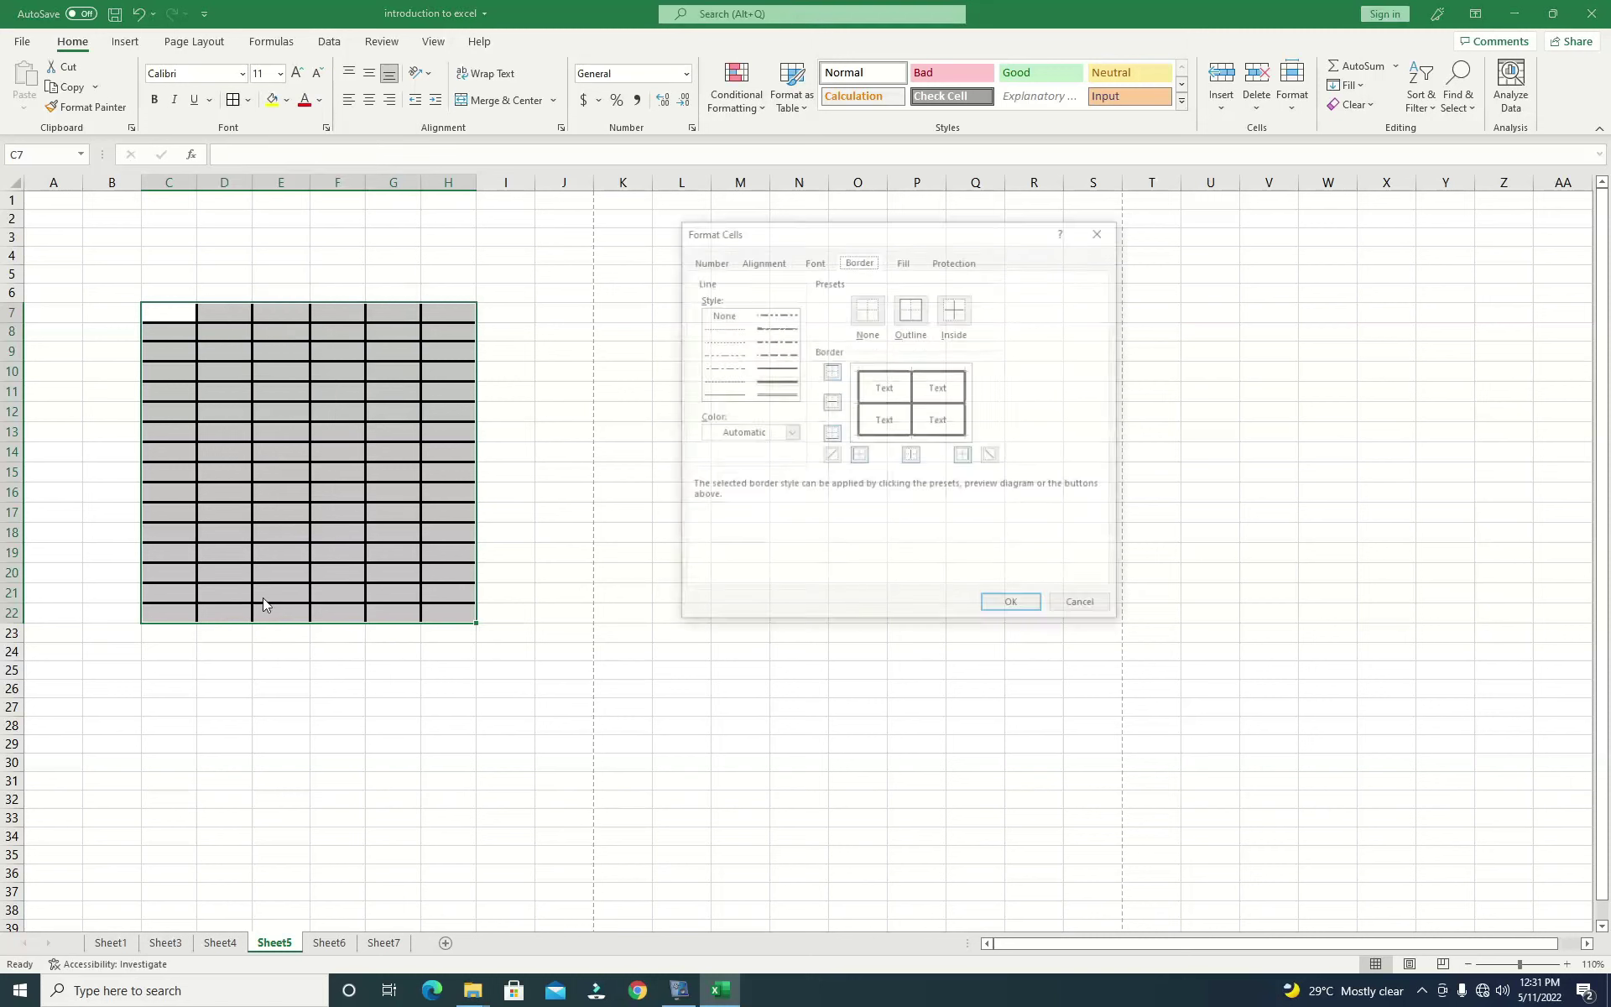
pyautogui.click(790, 433)
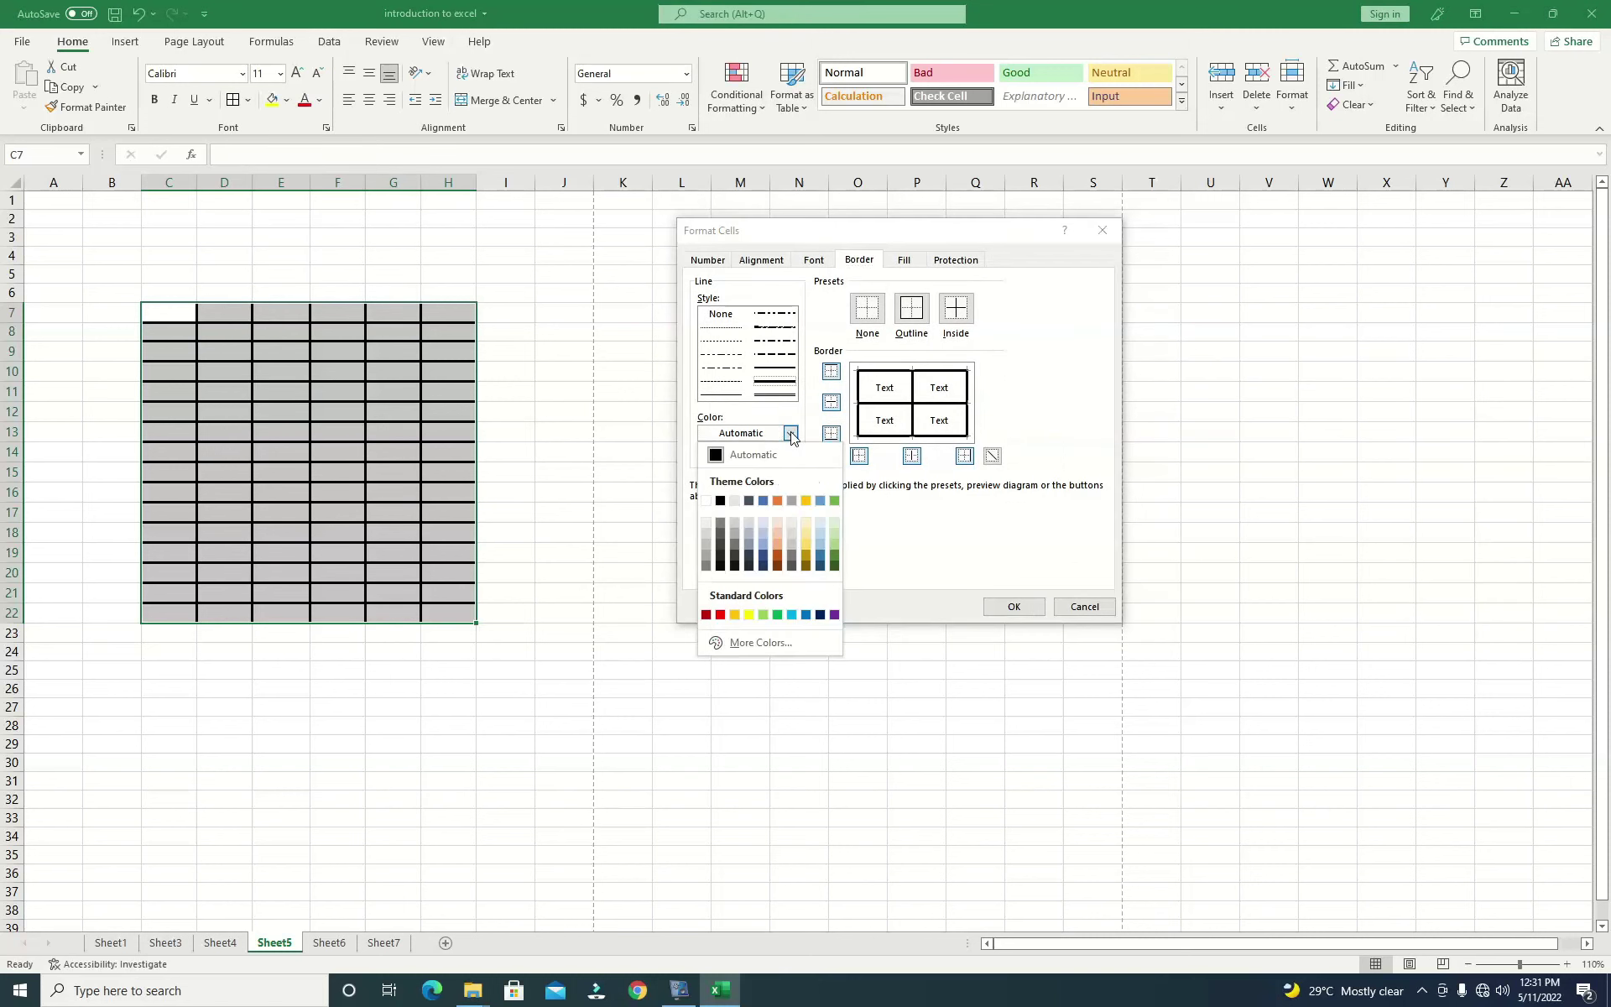
pyautogui.click(780, 556)
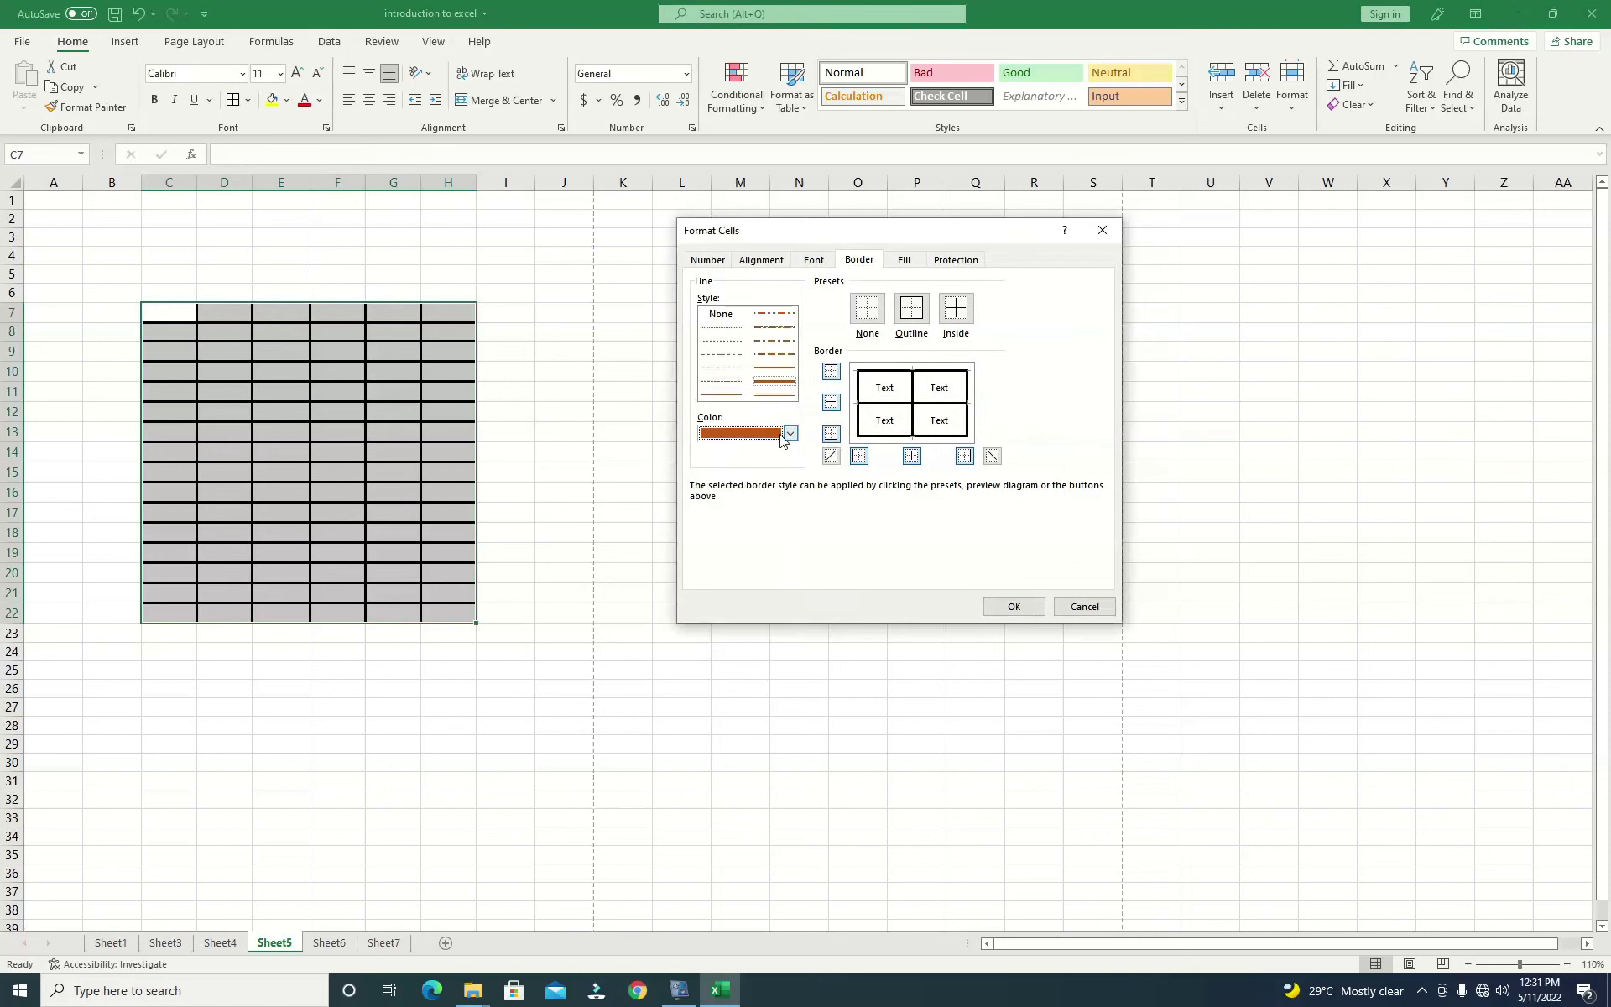
pyautogui.click(1001, 608)
pyautogui.click(556, 445)
pyautogui.click(382, 399)
pyautogui.doubleClick(292, 389)
pyautogui.click(241, 335)
pyautogui.click(157, 313)
# Apply thick dark blue outline and inside borders to the range B6:I22.
pyautogui.moveTo(131, 297); pyautogui.dragTo(478, 617)
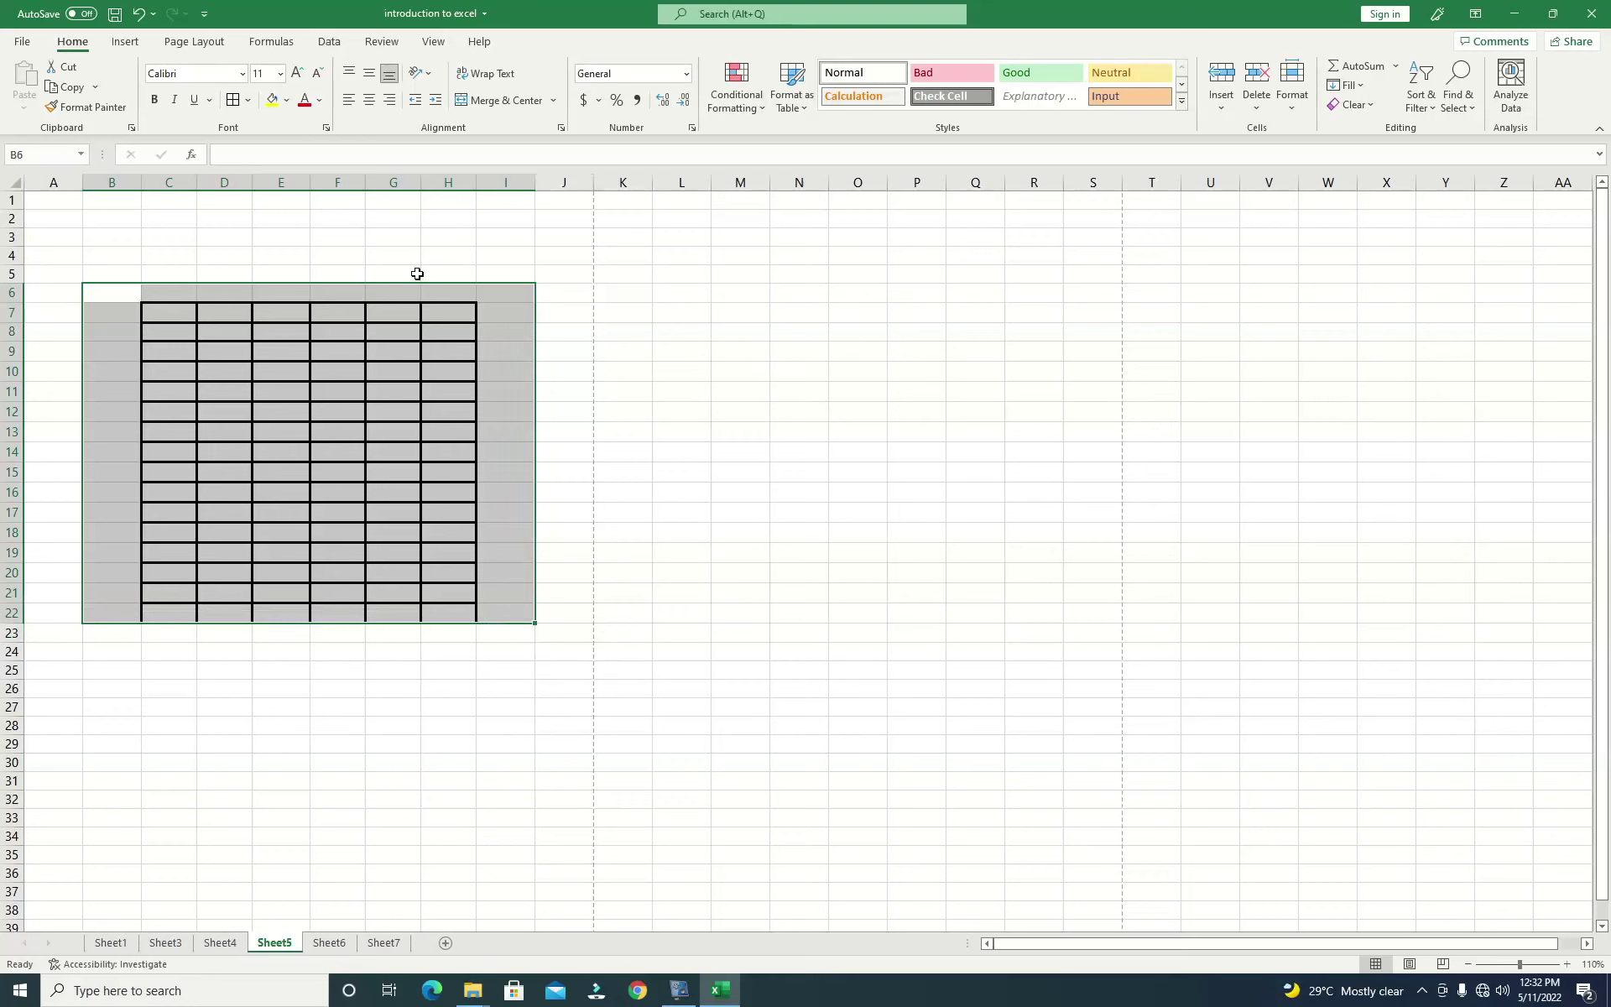
pyautogui.click(246, 105)
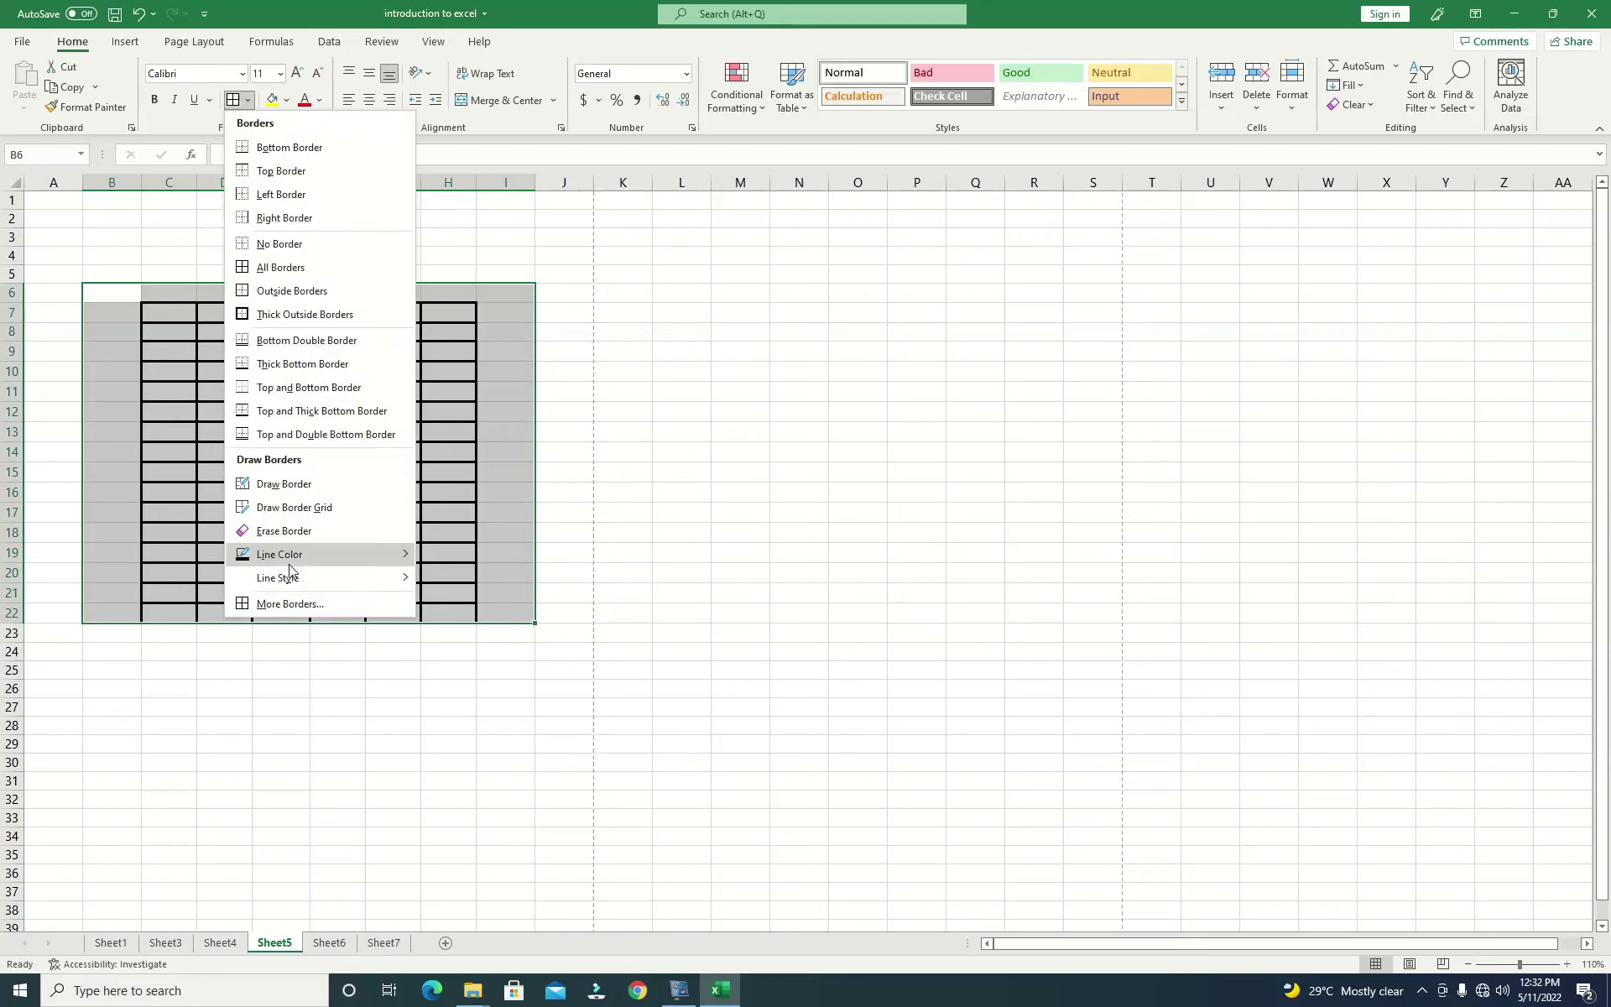
pyautogui.click(286, 599)
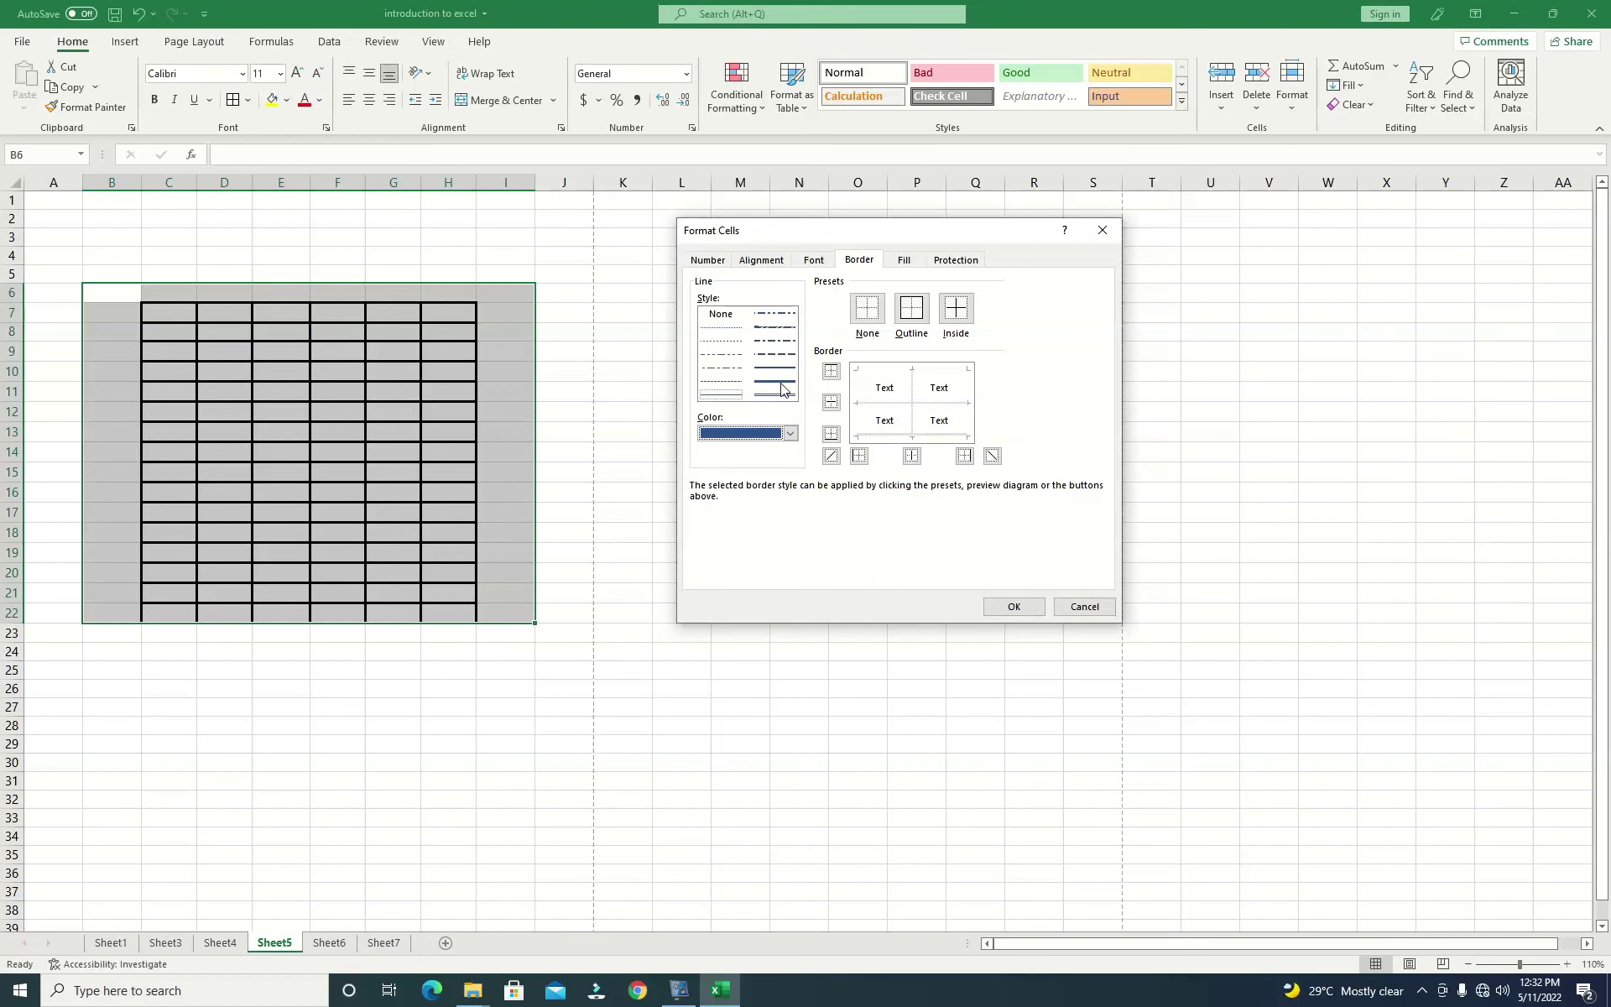
pyautogui.click(948, 317)
pyautogui.click(911, 316)
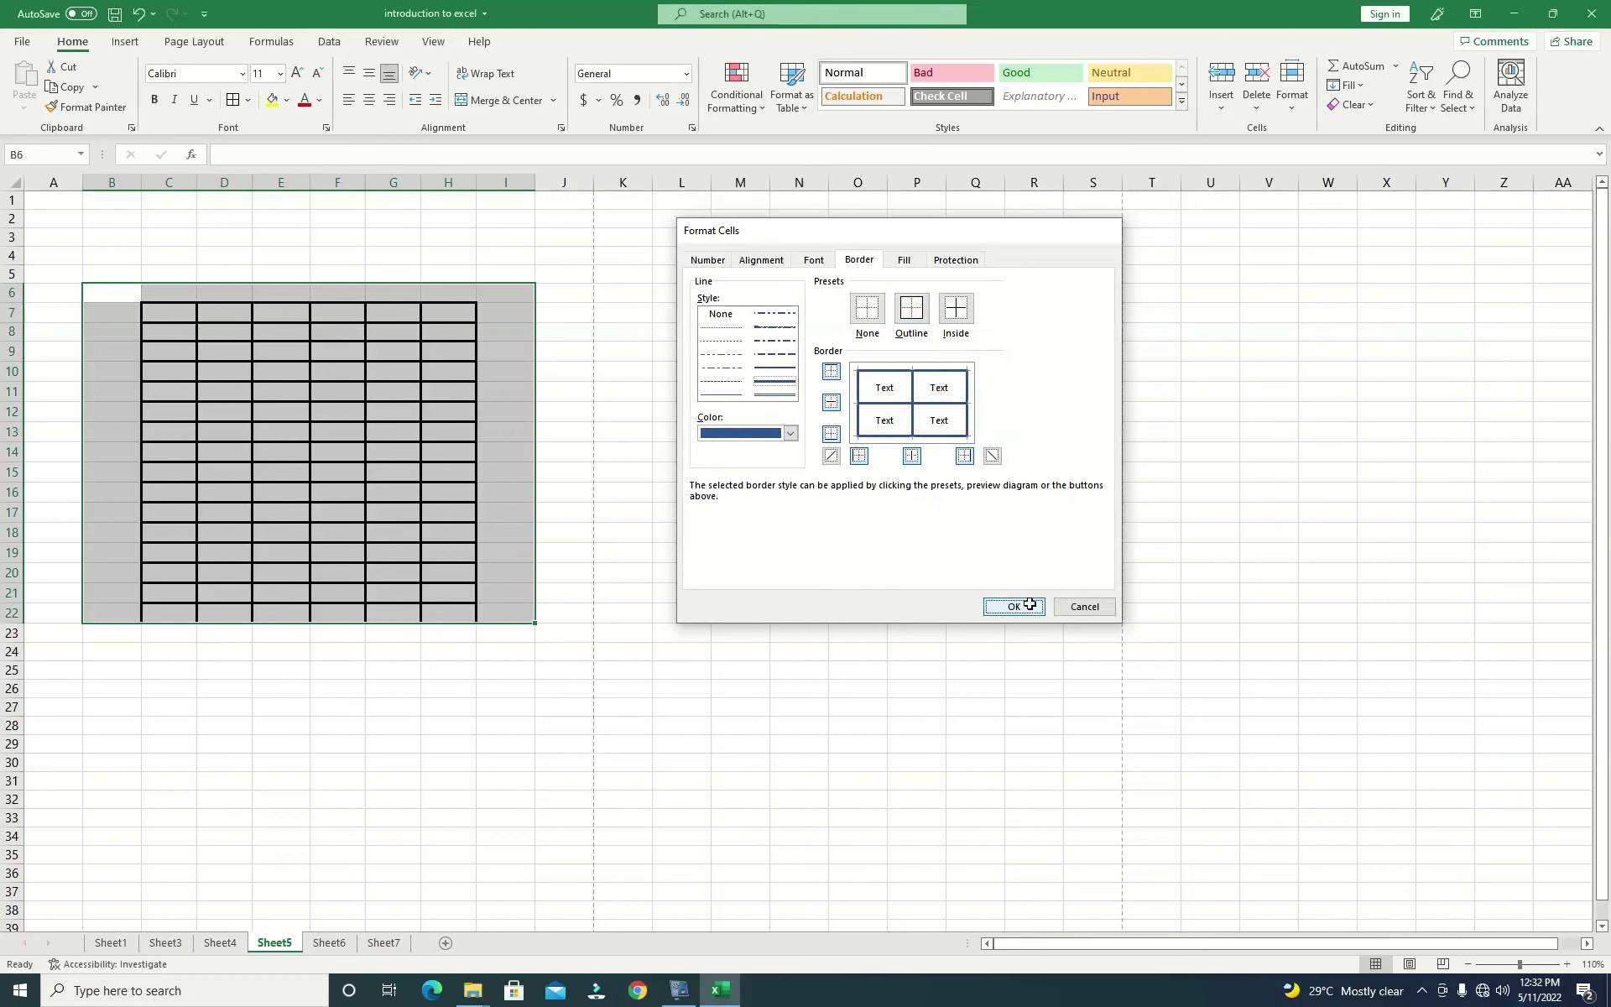
pyautogui.click(1021, 604)
pyautogui.click(604, 654)
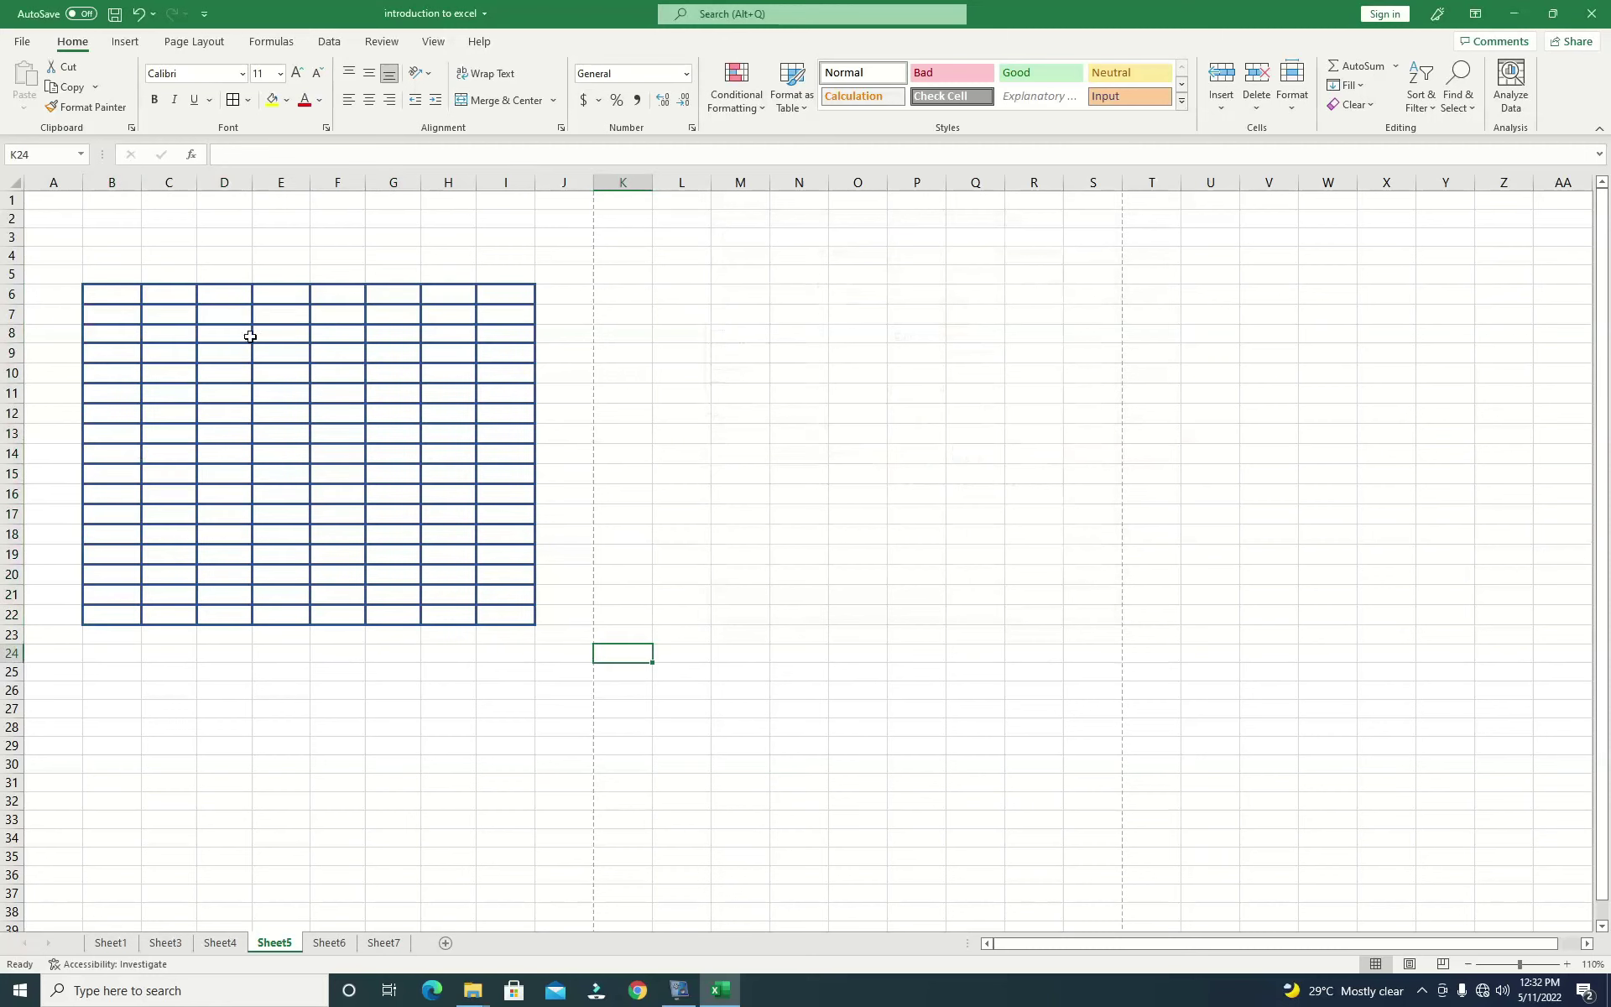
pyautogui.moveTo(80, 271); pyautogui.dragTo(529, 637)
pyautogui.click(511, 612)
pyautogui.moveTo(65, 280); pyautogui.dragTo(551, 630)
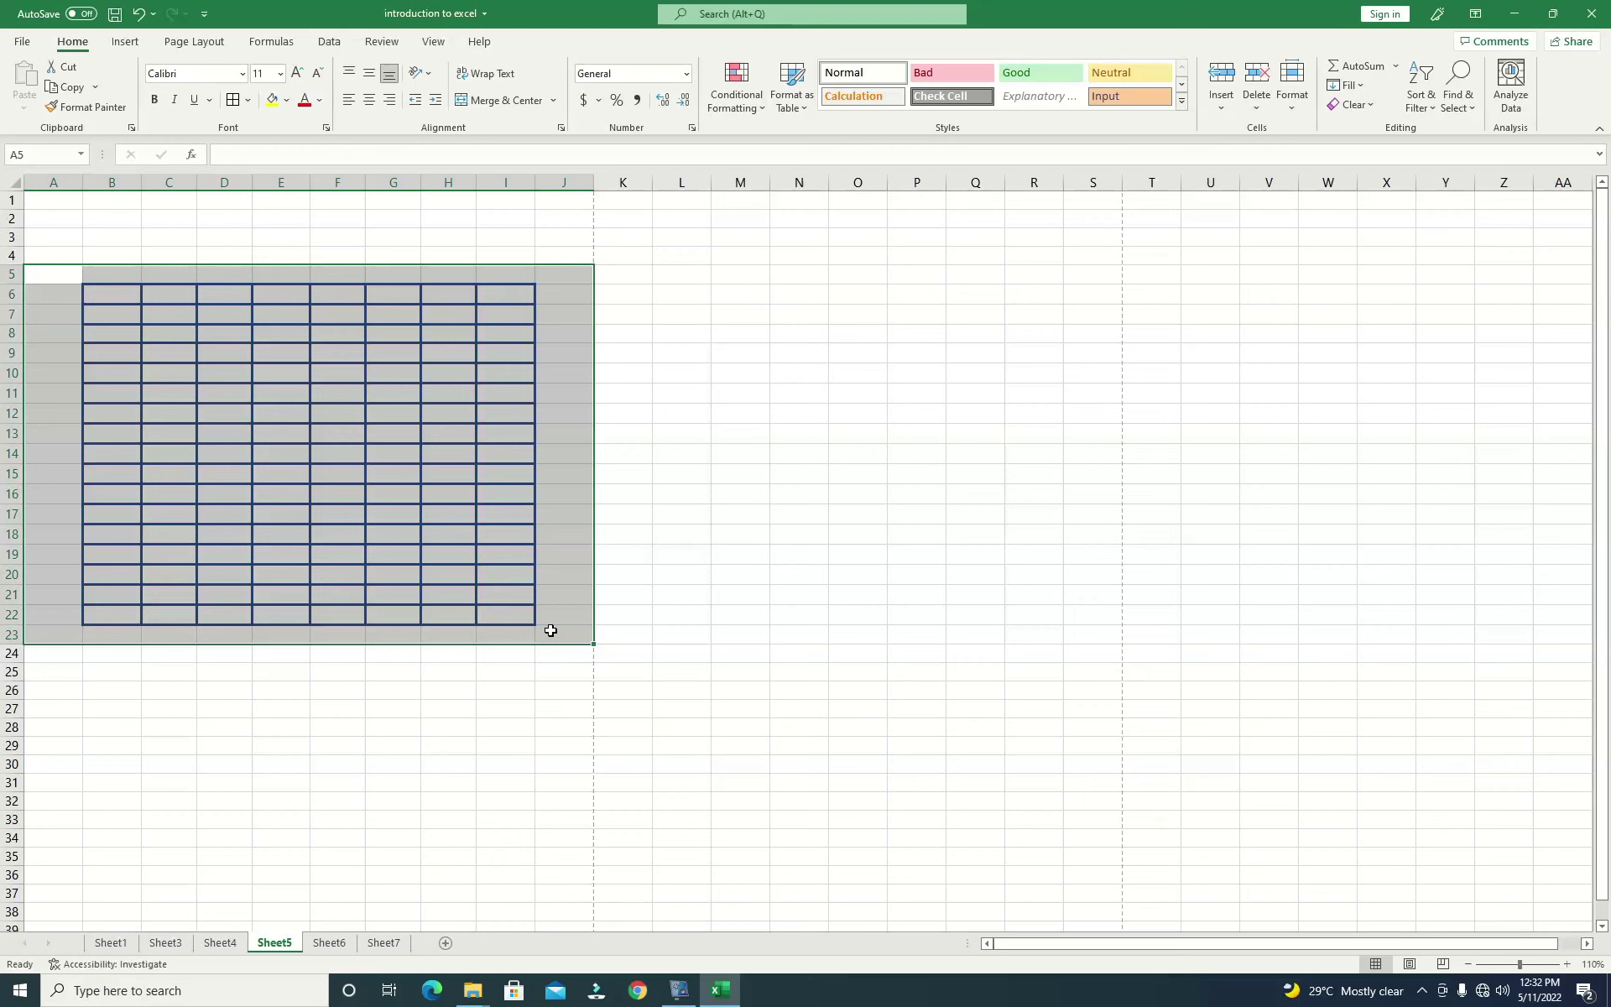
pyautogui.click(200, 453)
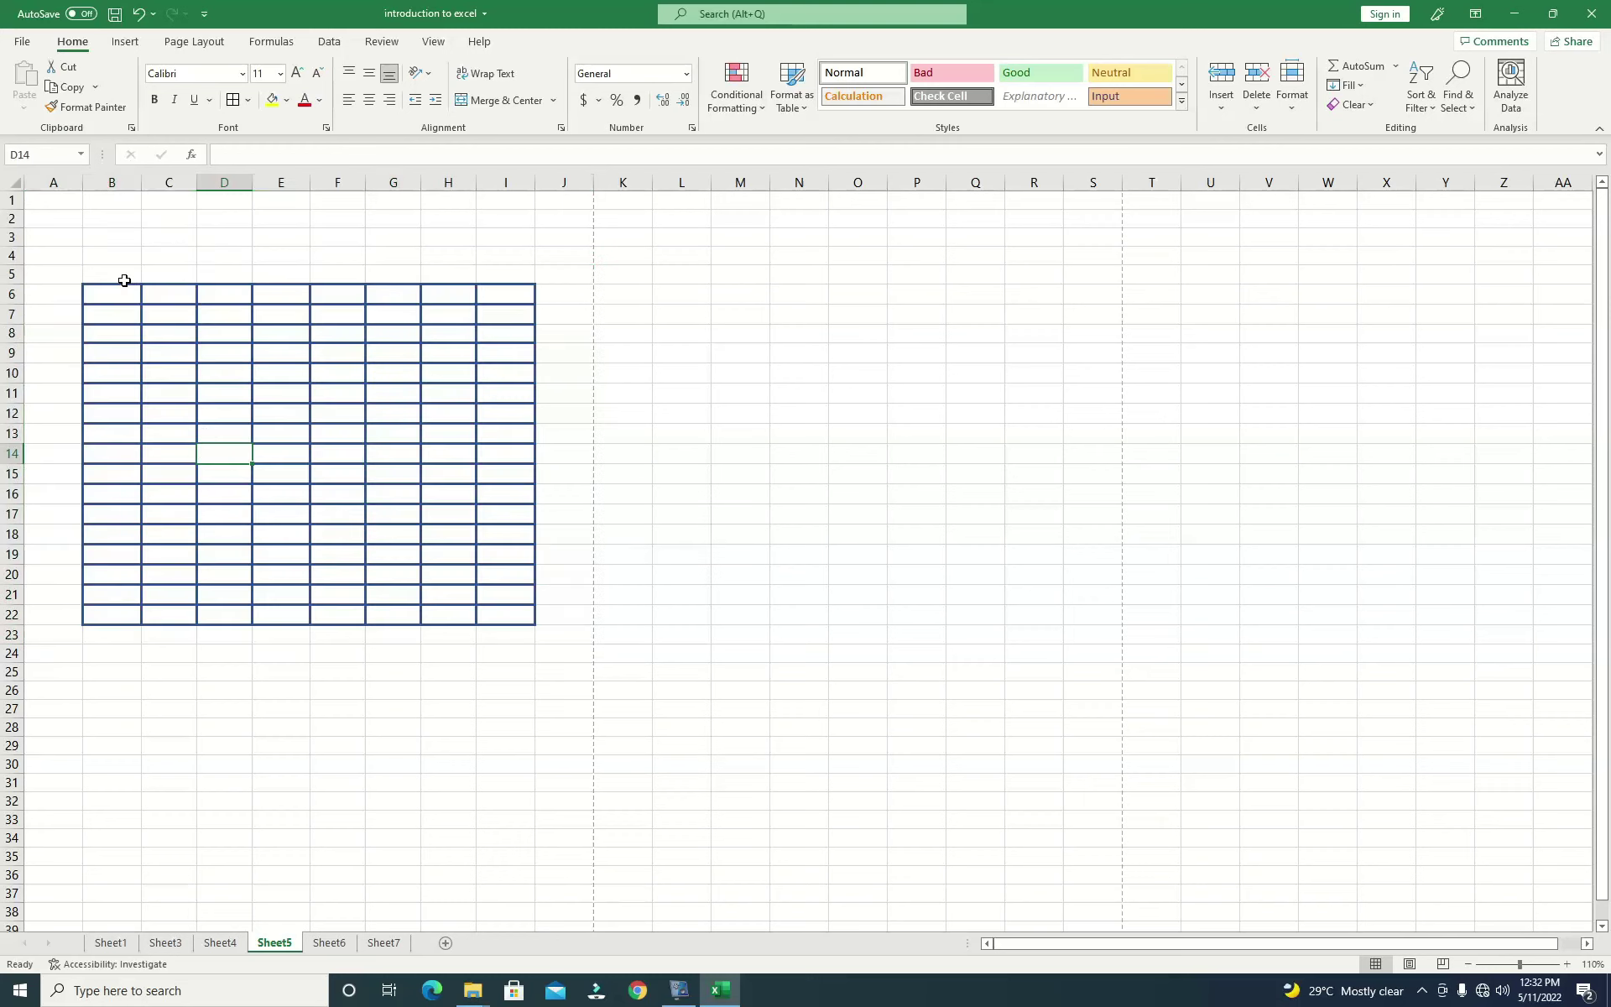
pyautogui.click(63, 266)
pyautogui.moveTo(99, 289); pyautogui.dragTo(557, 640)
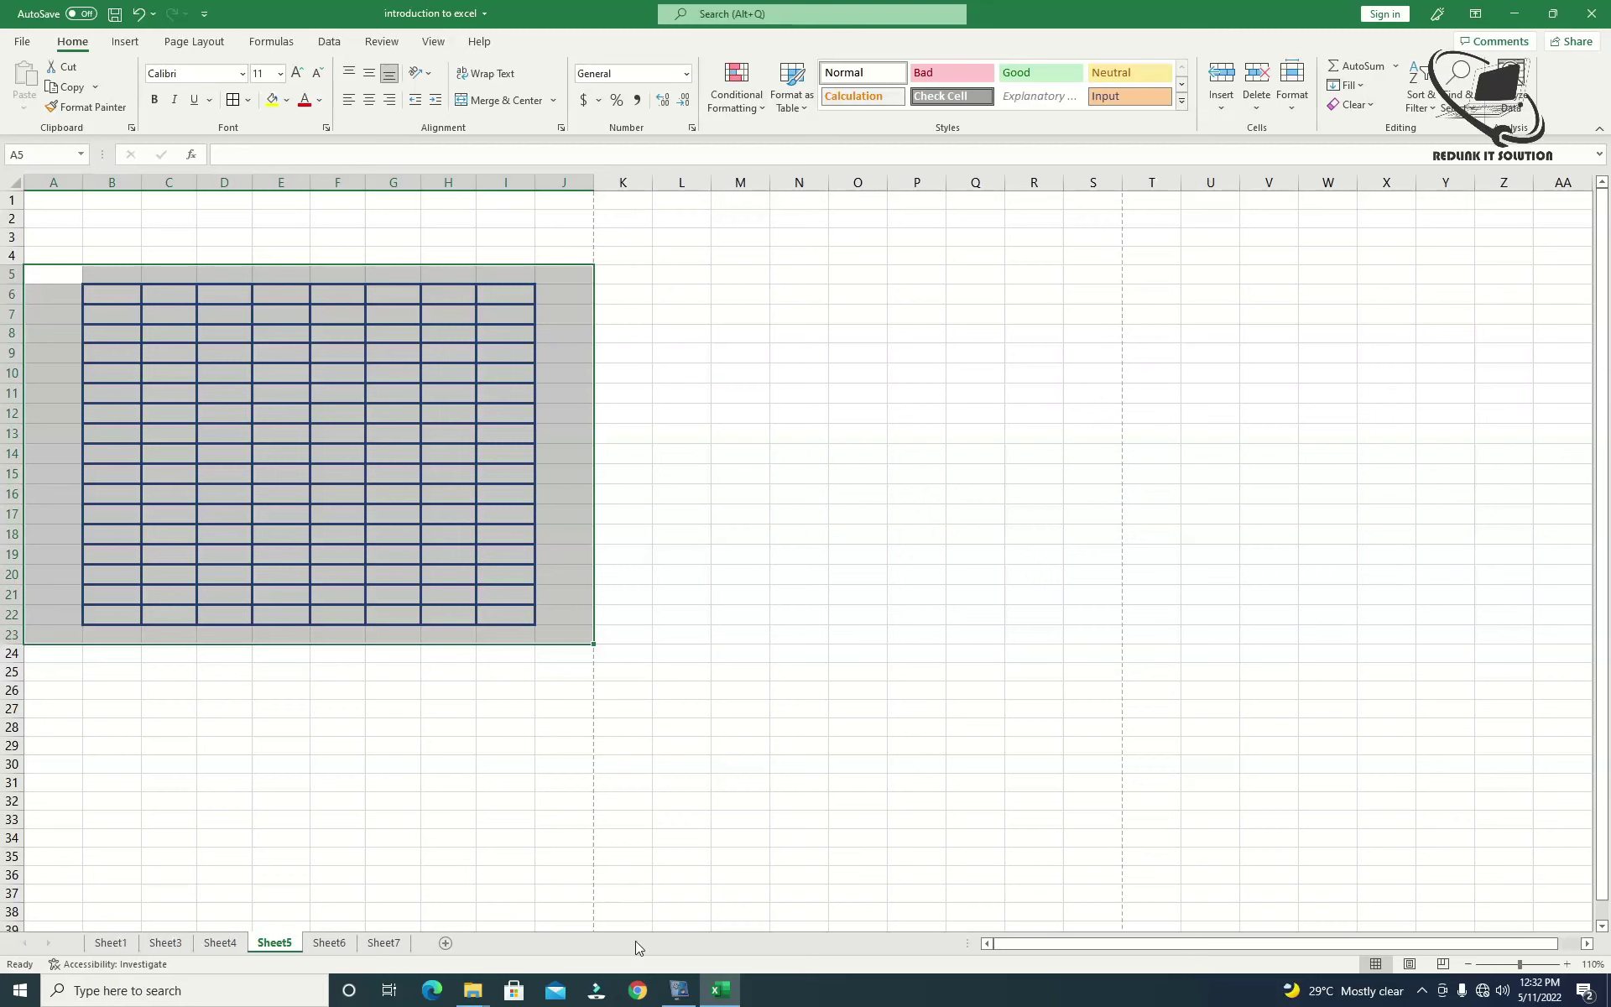
pyautogui.click(680, 992)
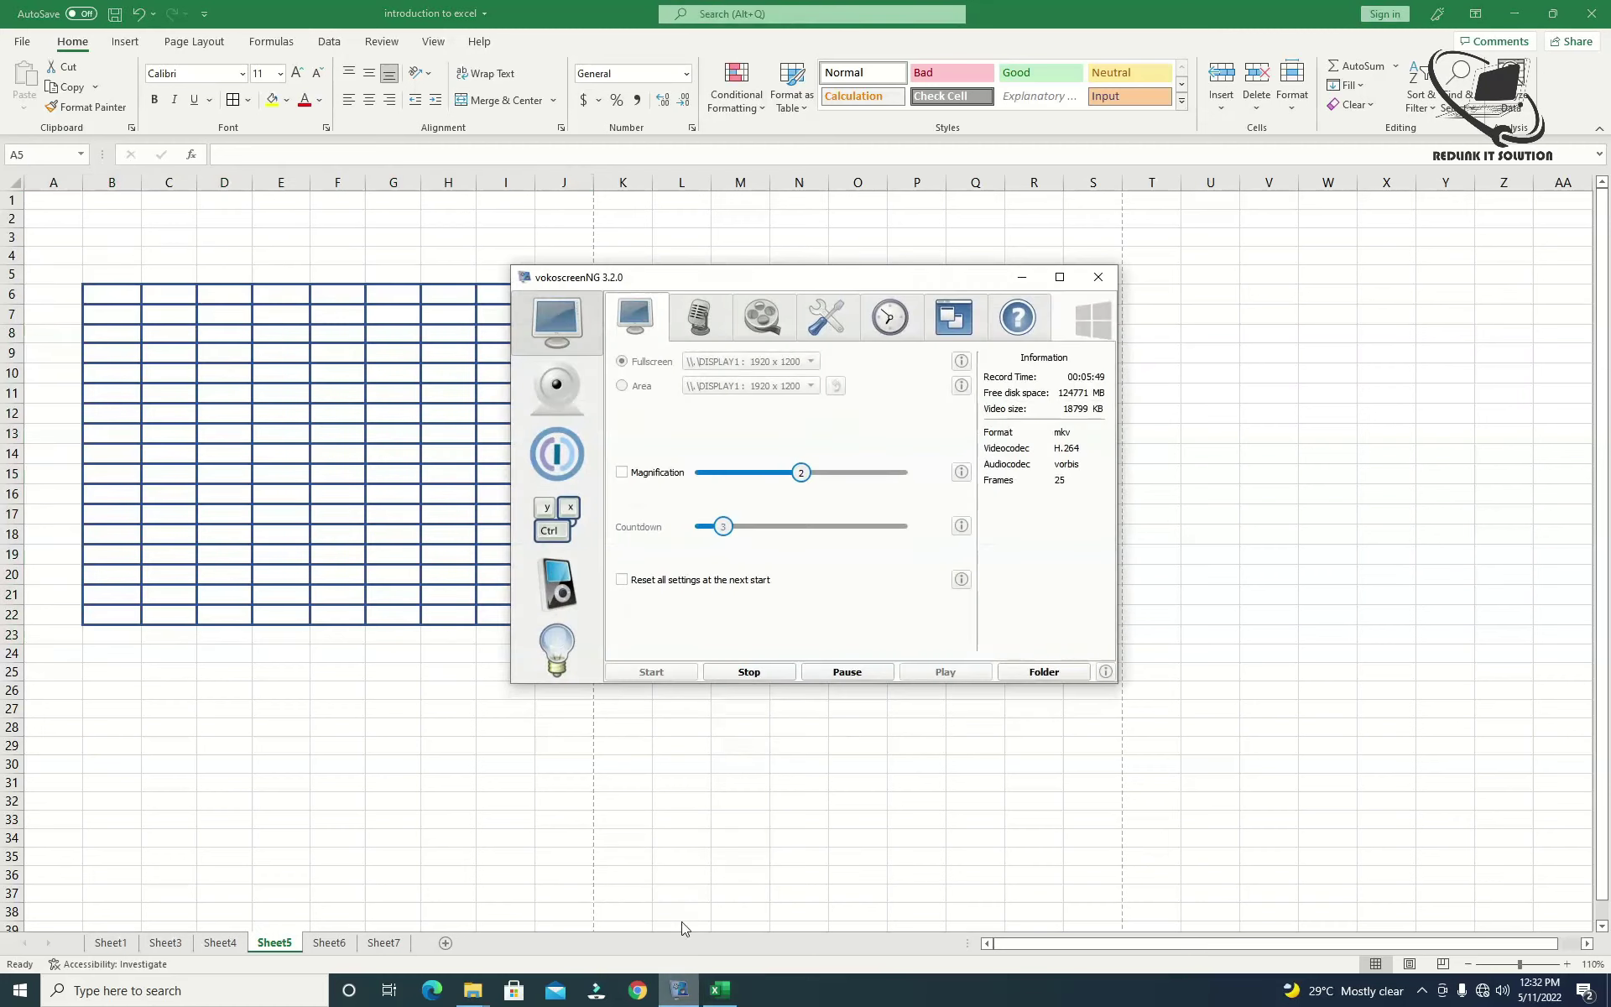